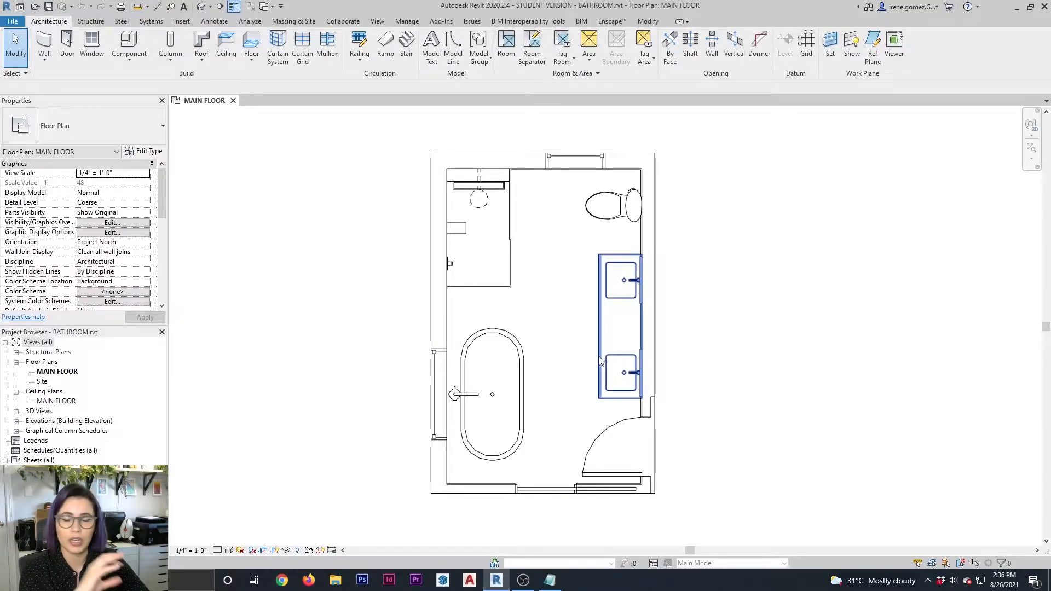
# Step: Draw a vertical building section through the whole bathroom plan, looking toward the vanity wall, and open its view
pyautogui.moveTo(689, 338); pyautogui.dragTo(657, 346, button='middle')
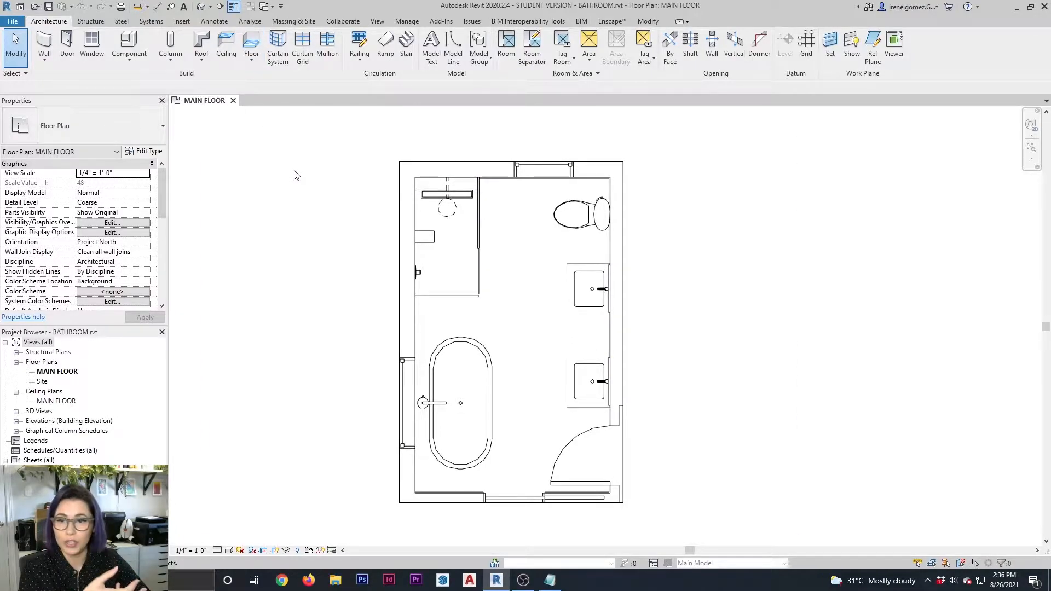
pyautogui.click(221, 6)
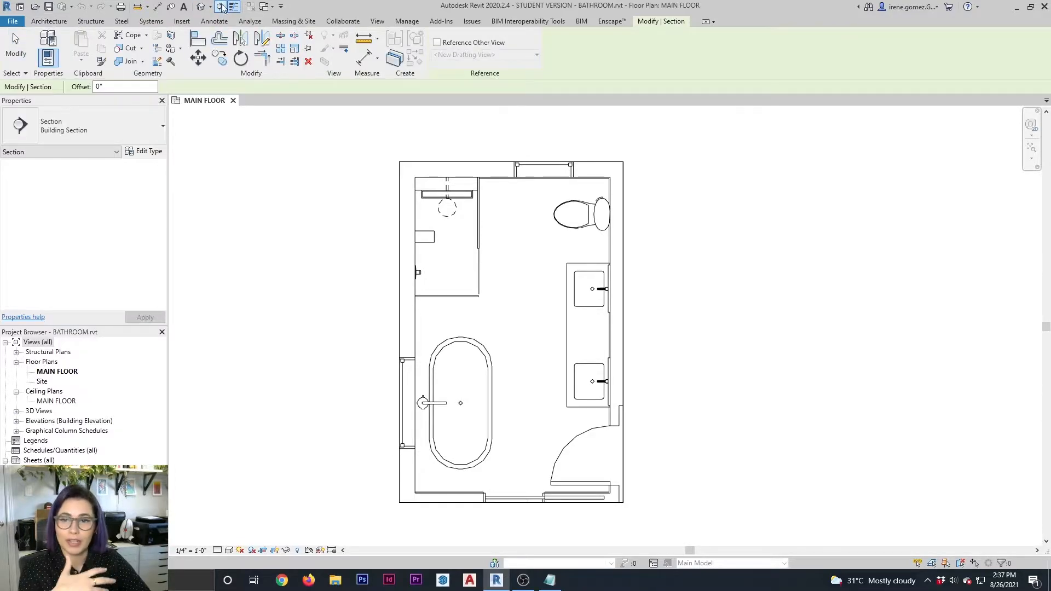
pyautogui.click(527, 132)
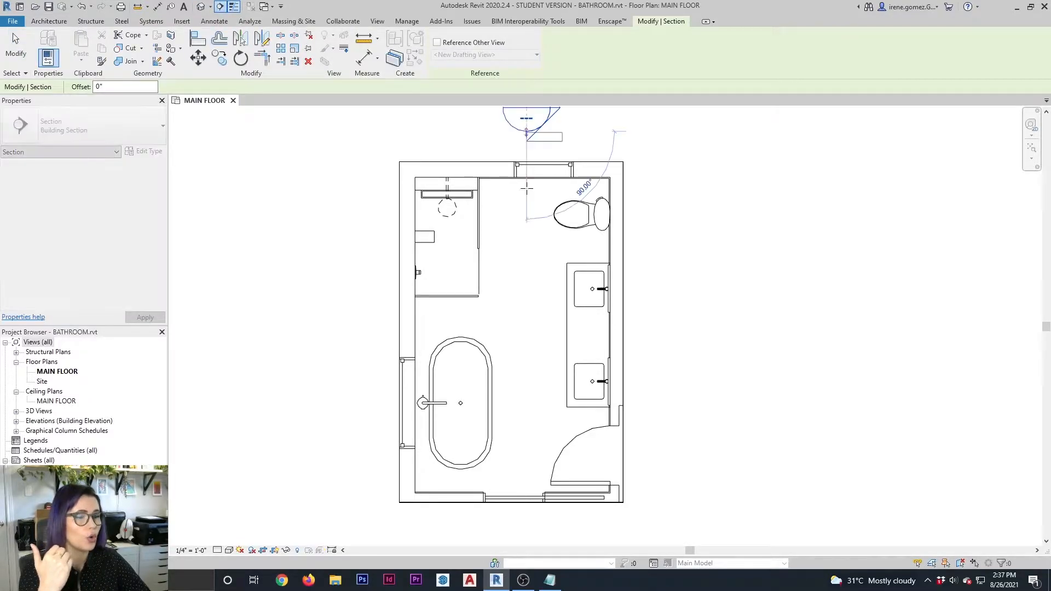
pyautogui.click(527, 527)
pyautogui.scroll(-2, 540, 324)
pyautogui.press('Escape')
pyautogui.doubleClick(550, 197)
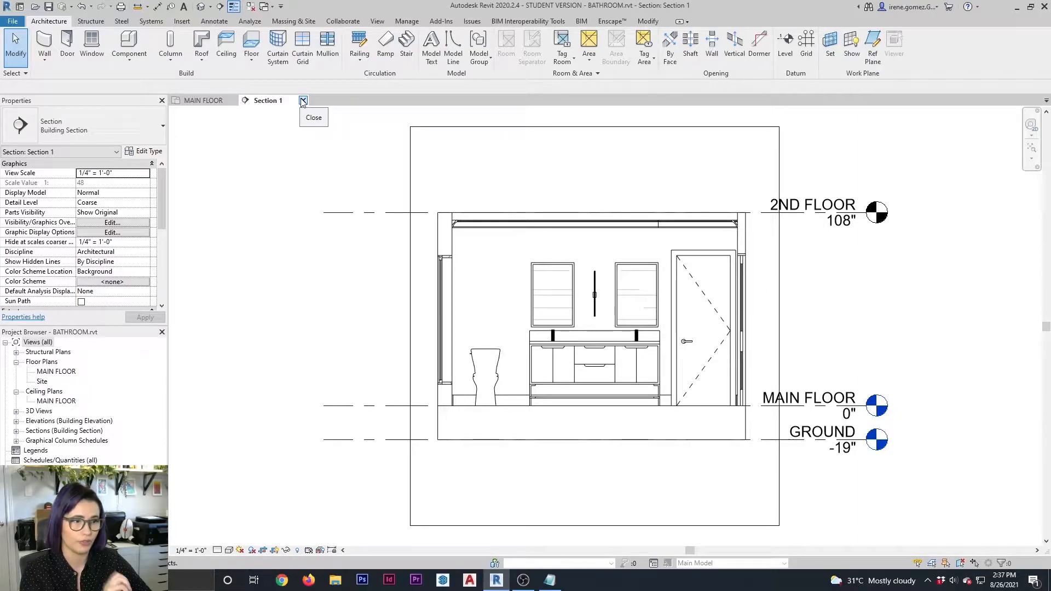
# Step: Return to the MAIN FLOOR plan and place an interior elevation marker mid-room, facing the vanity wall
pyautogui.click(205, 101)
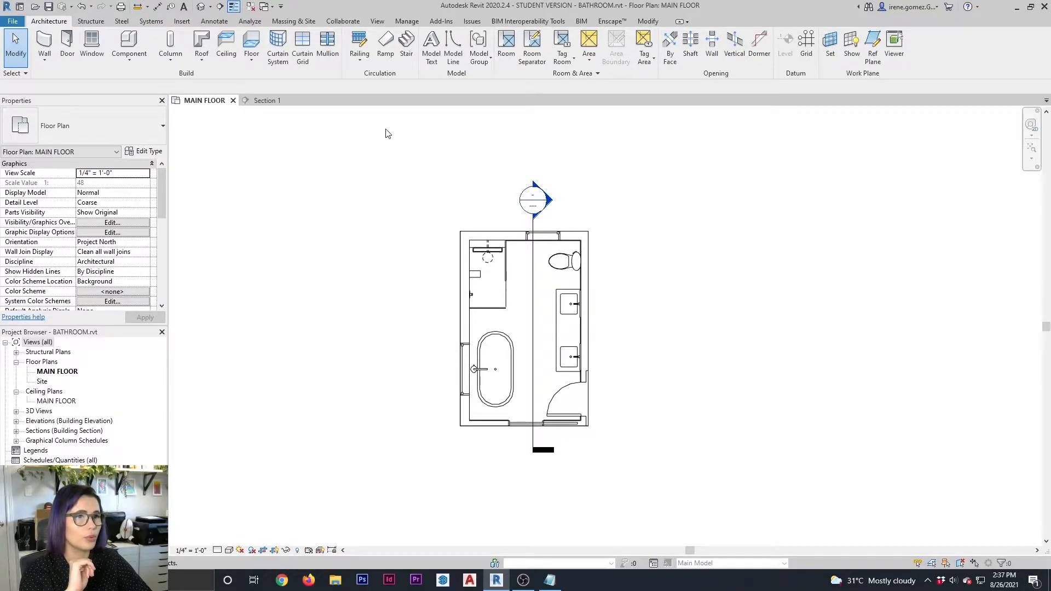
pyautogui.click(377, 22)
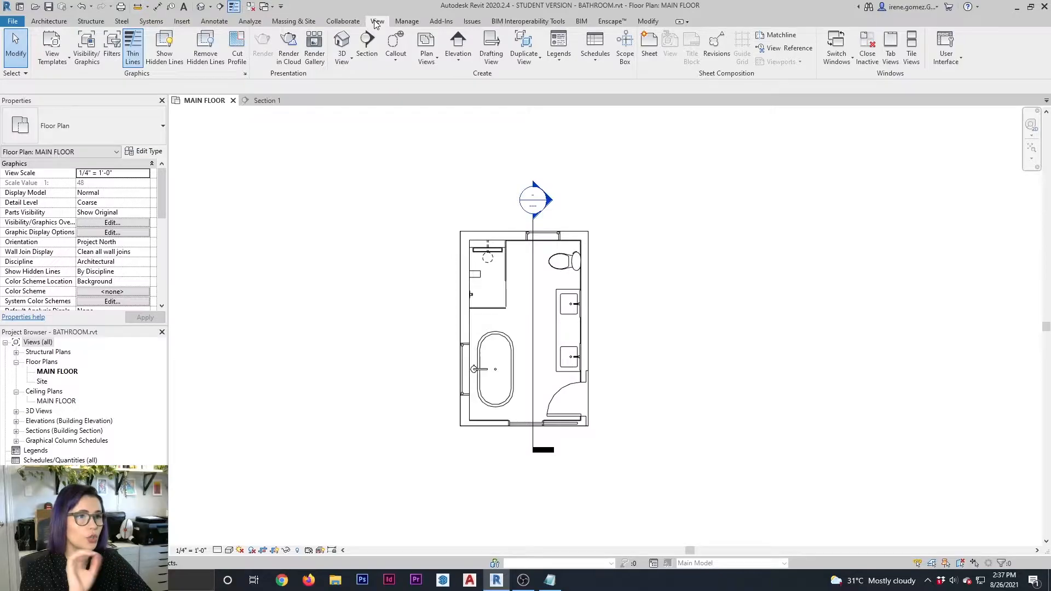
pyautogui.click(458, 44)
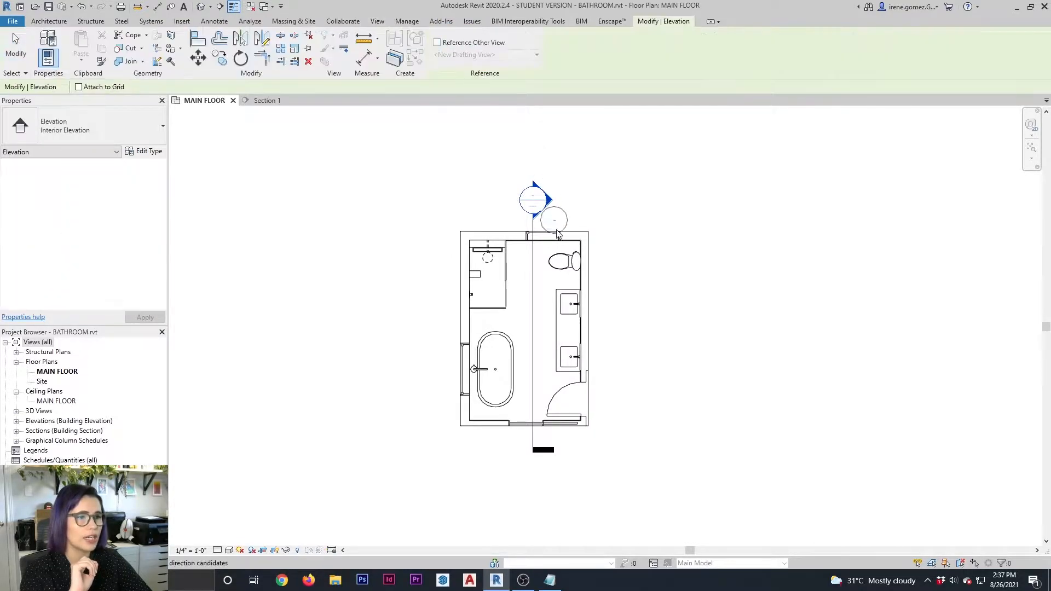
pyautogui.click(531, 321)
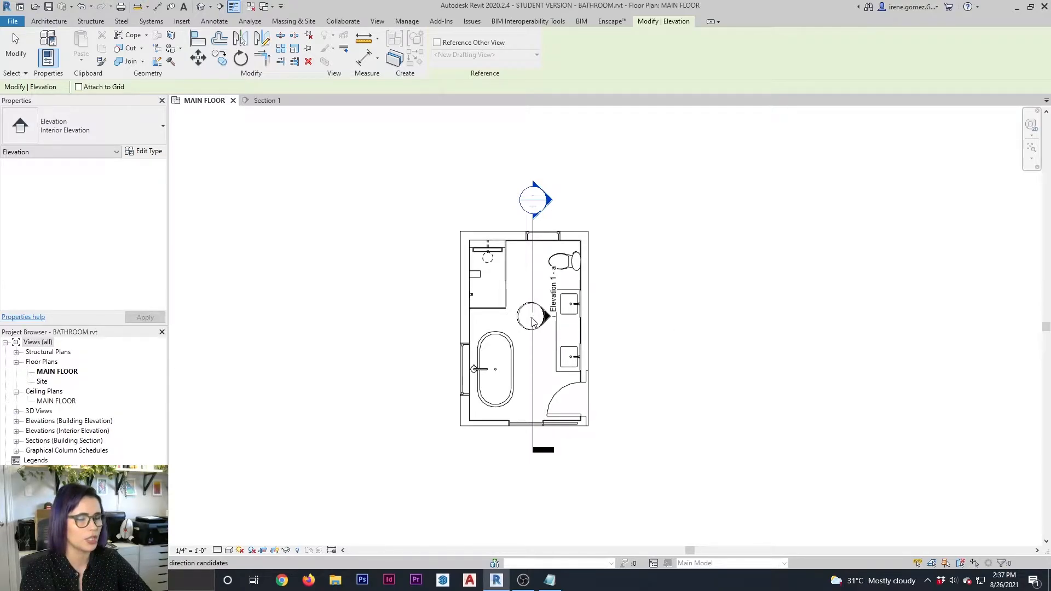
pyautogui.press('Escape')
pyautogui.press('Escape')
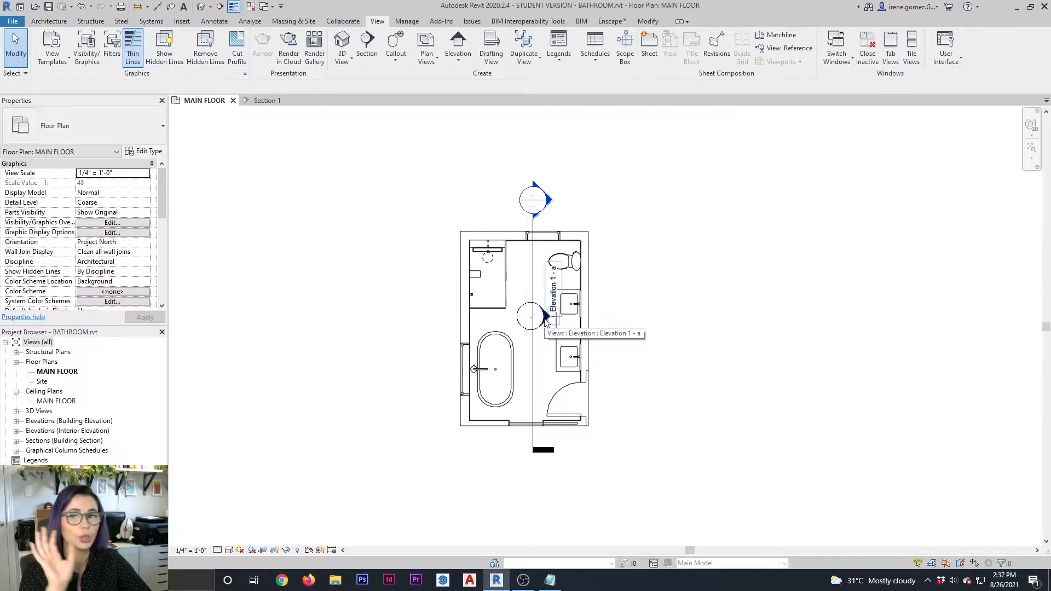
# Step: Inspect the new elevation marker's extents and type, and open its elevation view
pyautogui.scroll(3, 545, 321)
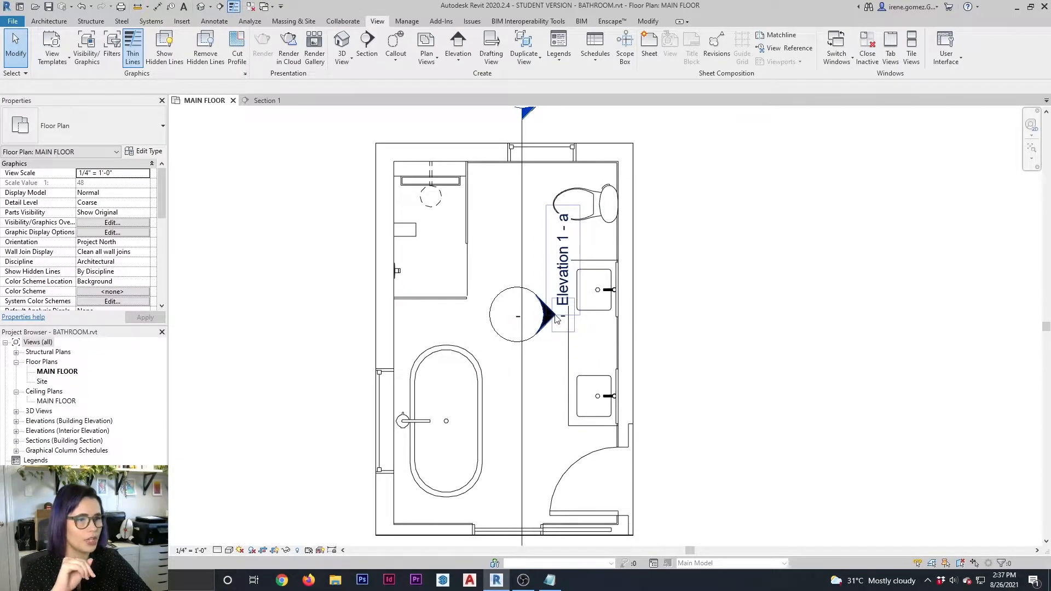
pyautogui.click(550, 316)
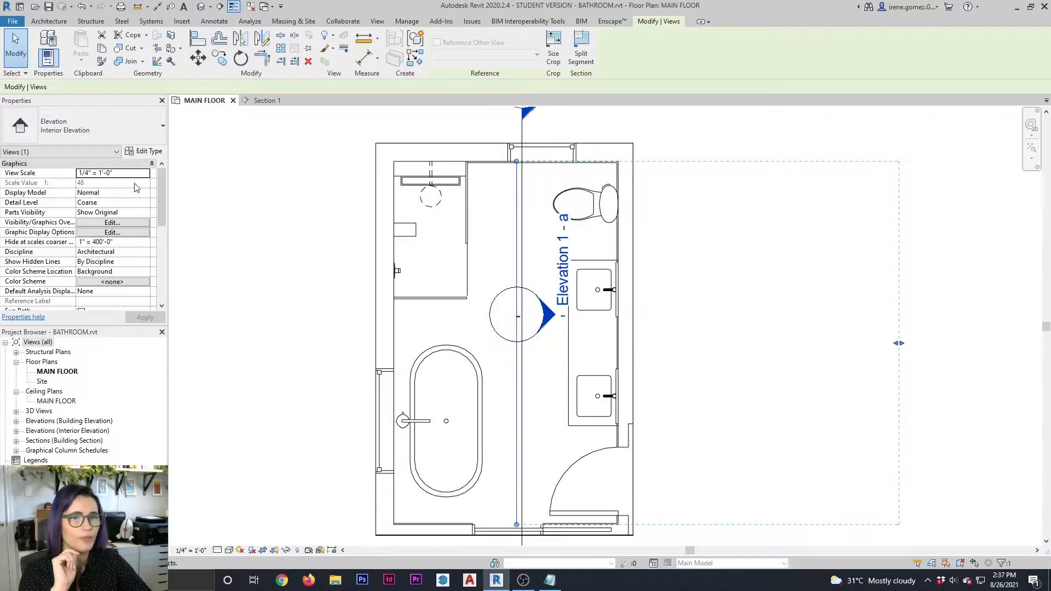
pyautogui.click(90, 120)
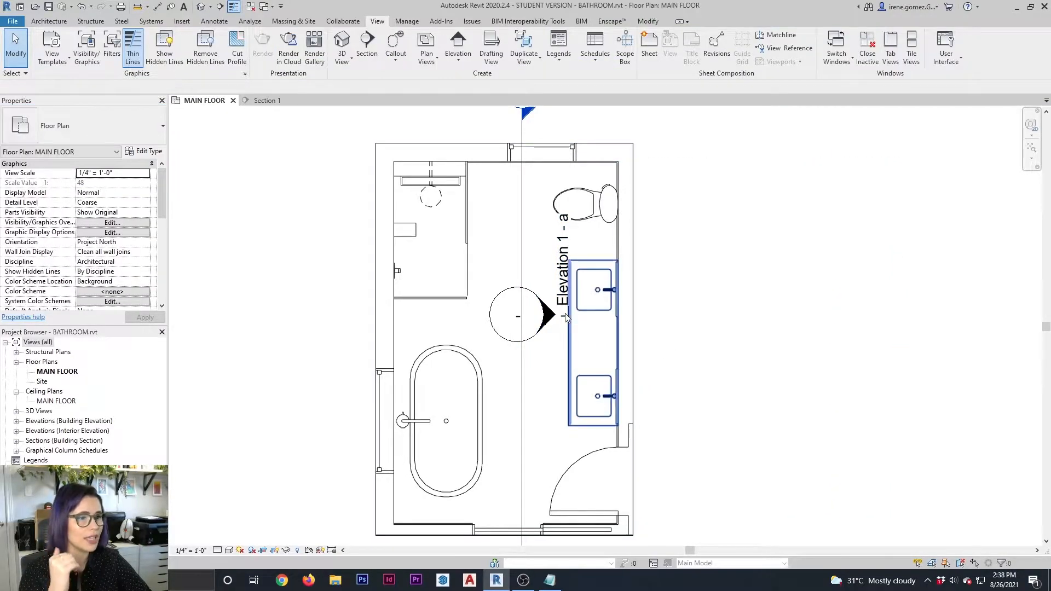
pyautogui.doubleClick(552, 322)
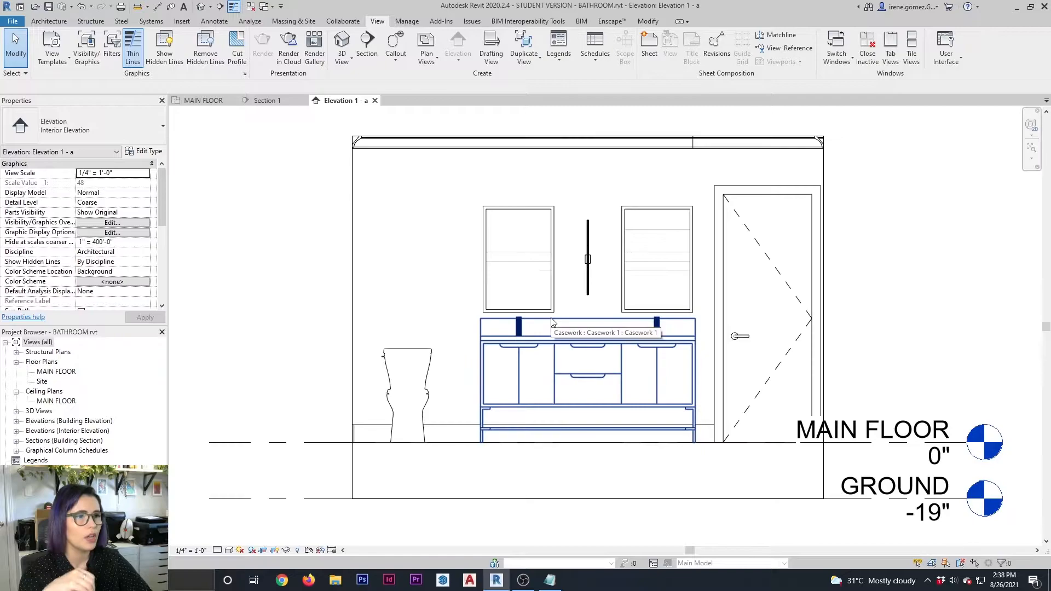
pyautogui.scroll(-1, 523, 334)
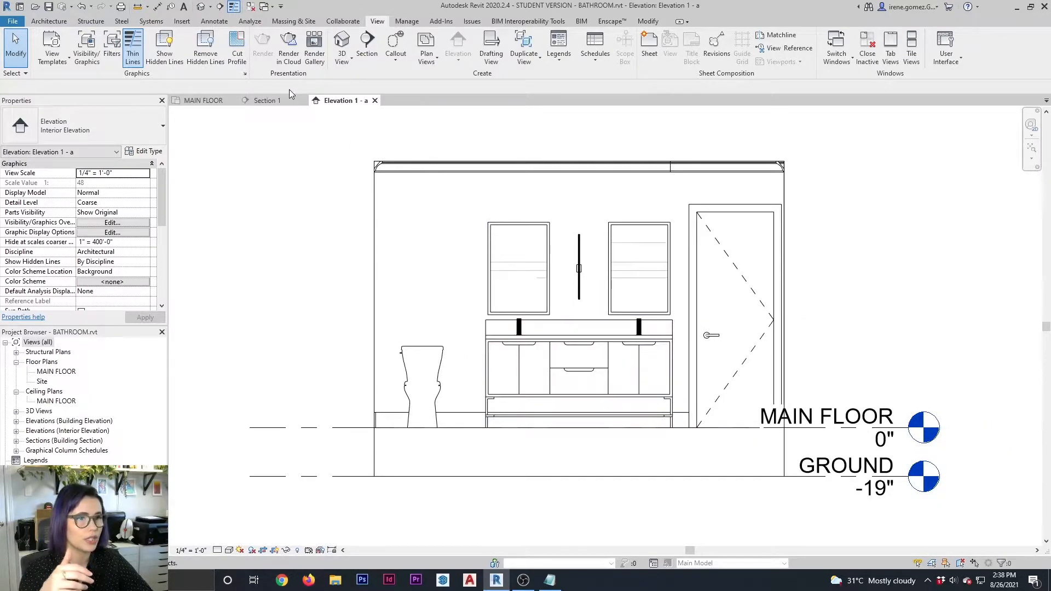
# Step: Compare the section view with the interior elevation view and close the section view
pyautogui.click(266, 101)
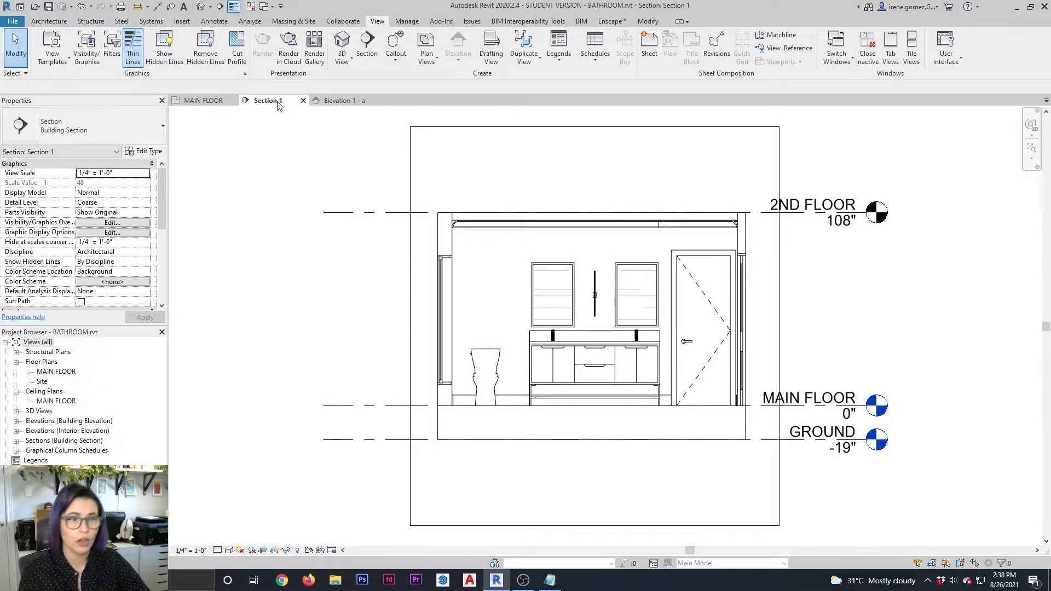
pyautogui.click(347, 102)
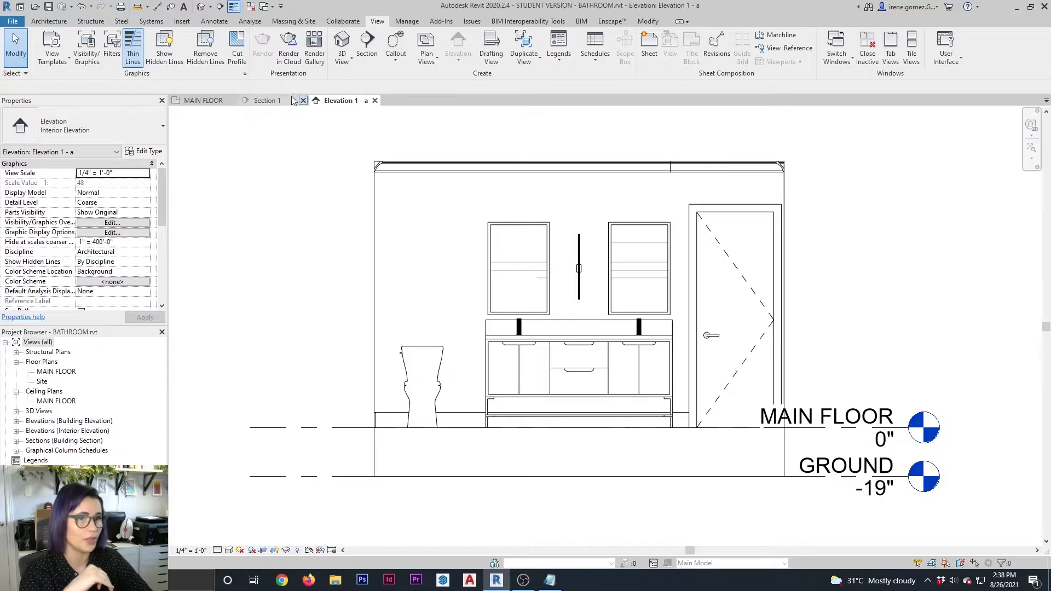
pyautogui.click(301, 101)
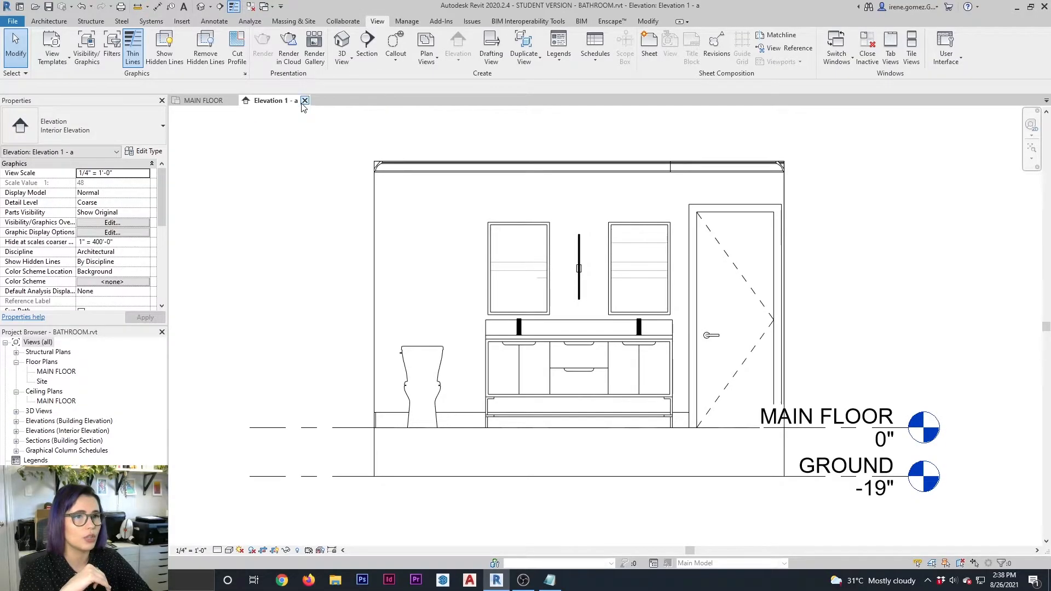
# Step: Delete the section line from the MAIN FLOOR plan
pyautogui.click(209, 101)
pyautogui.scroll(-2, 544, 216)
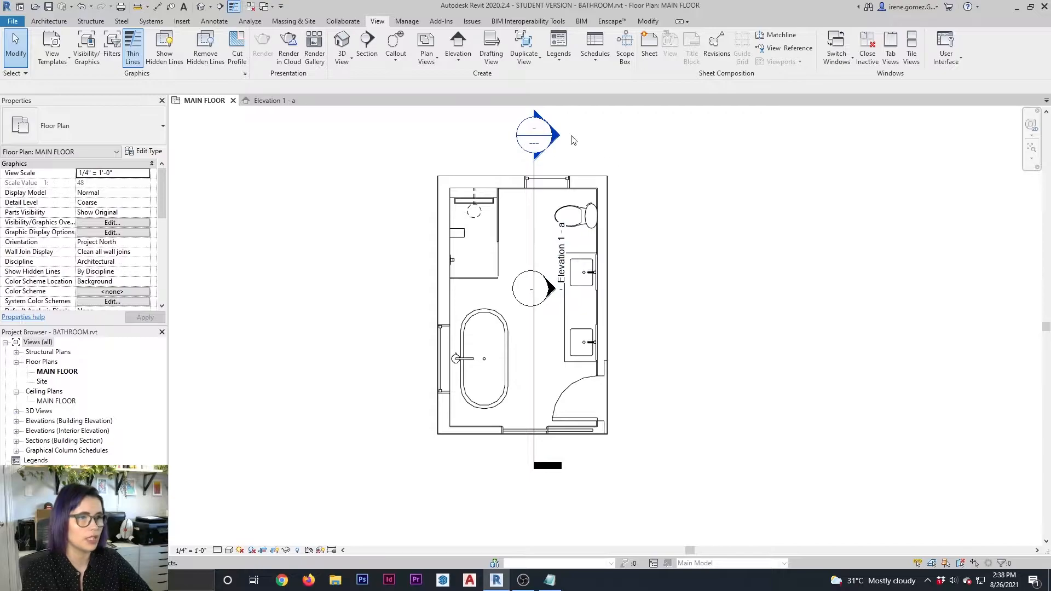
pyautogui.click(555, 135)
pyautogui.press('Delete')
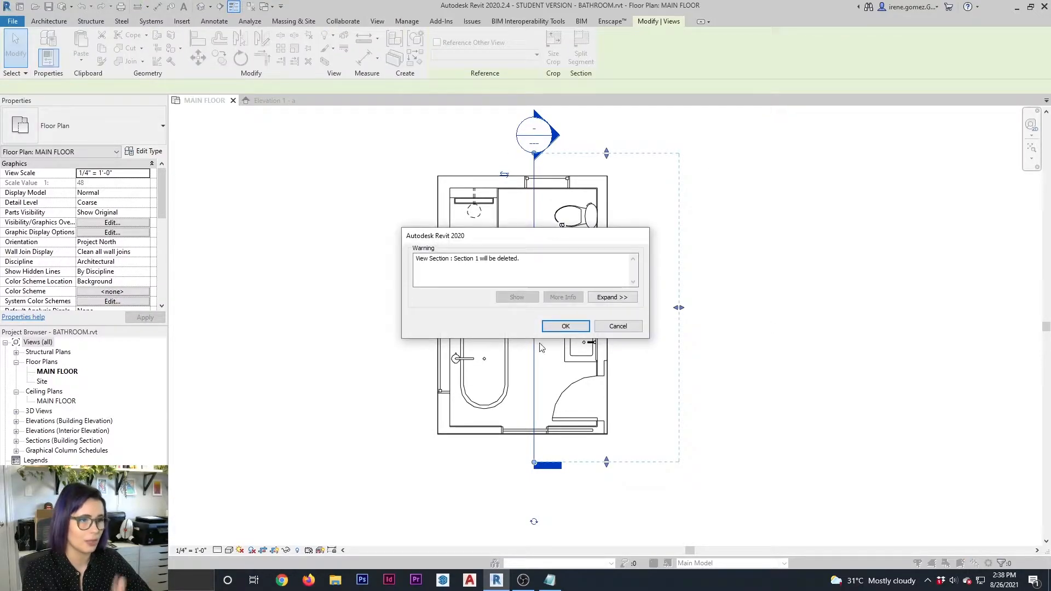
pyautogui.click(575, 326)
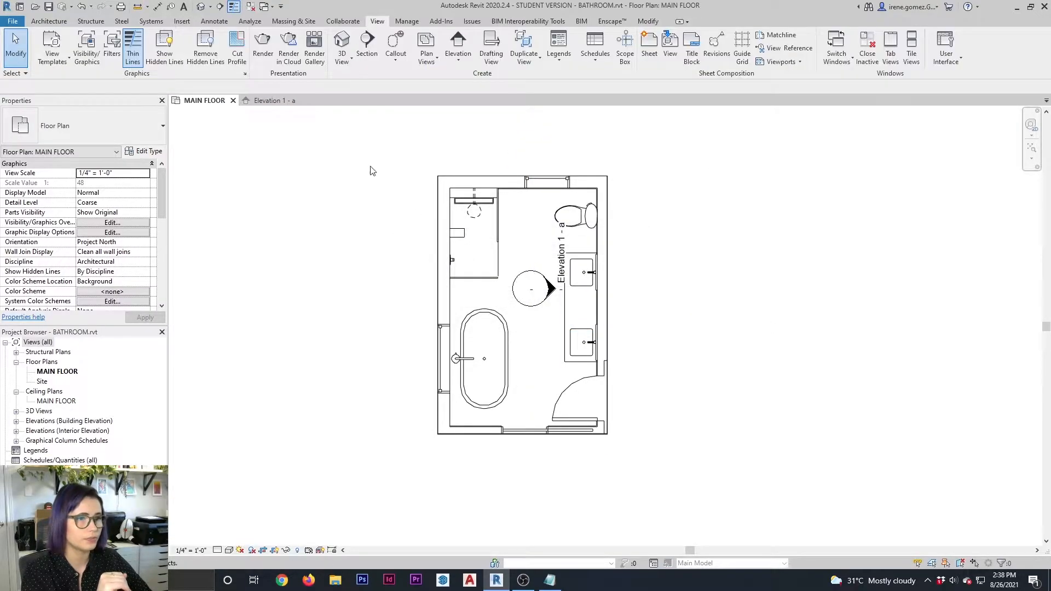
# Step: Reopen the vanity wall's interior elevation and start editing the profile of its crop region
pyautogui.click(276, 101)
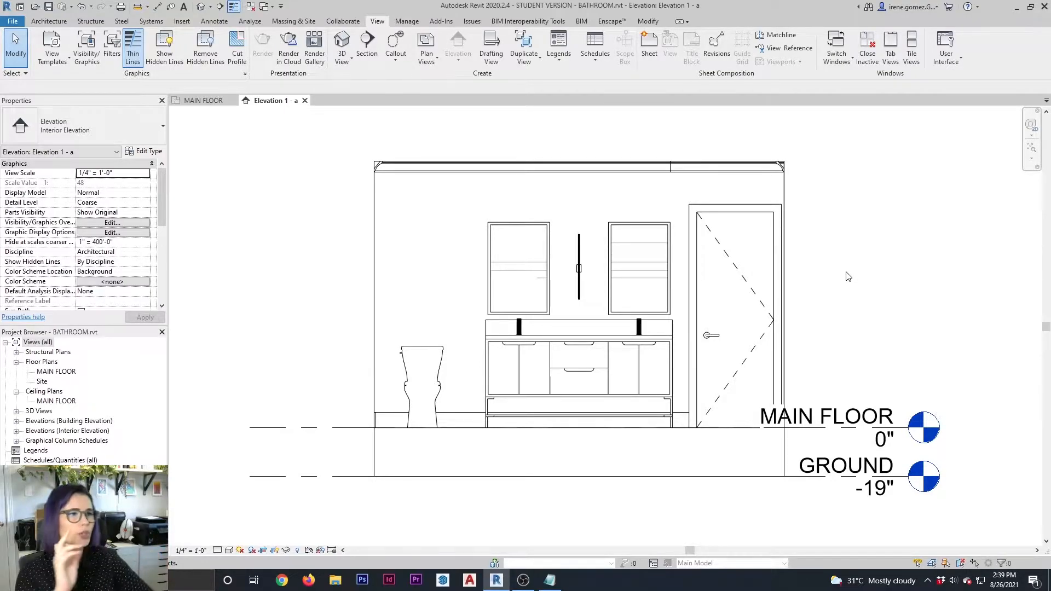
pyautogui.moveTo(913, 295); pyautogui.dragTo(876, 296, button='middle')
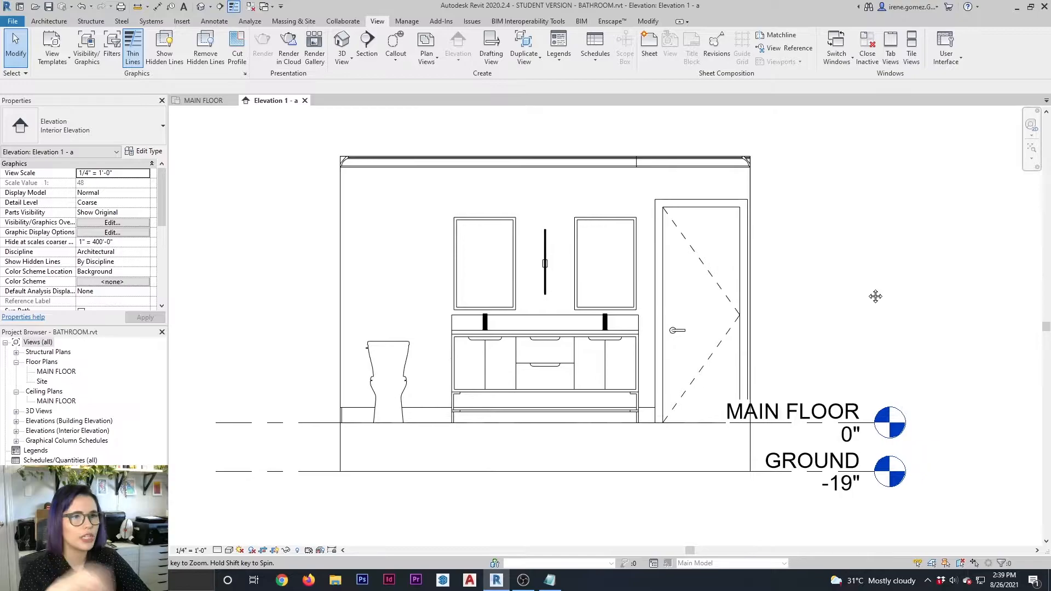
pyautogui.scroll(-1, 753, 360)
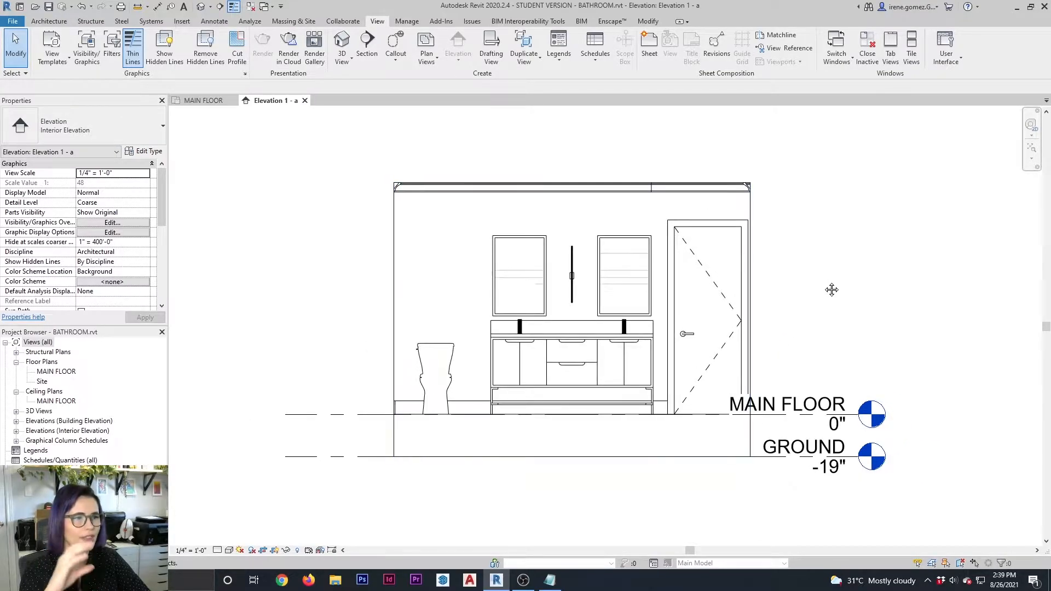
pyautogui.moveTo(832, 290); pyautogui.dragTo(795, 303, button='middle')
pyautogui.click(714, 212)
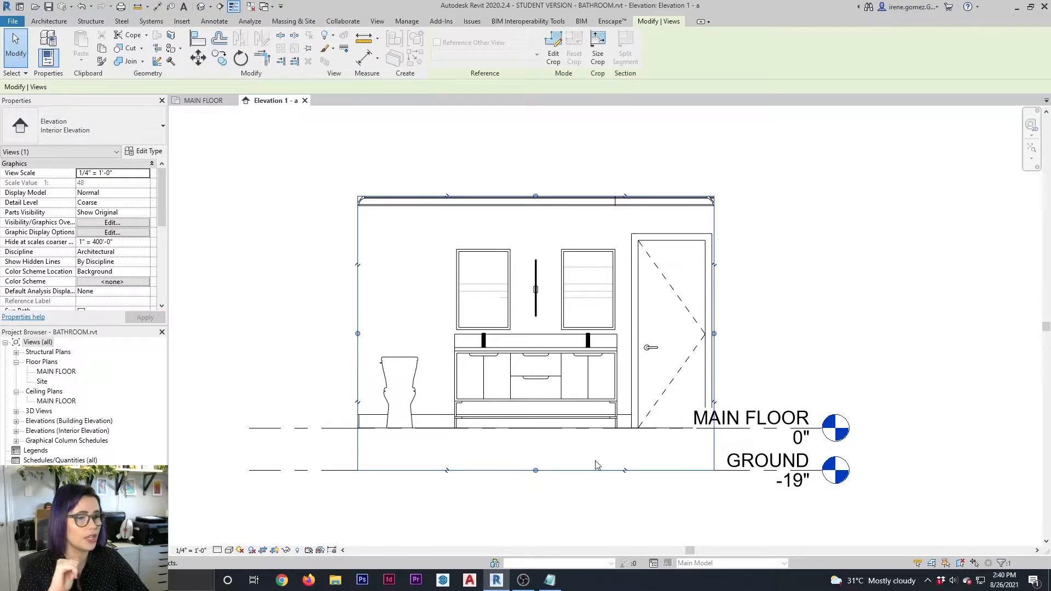
pyautogui.click(575, 482)
pyautogui.click(573, 476)
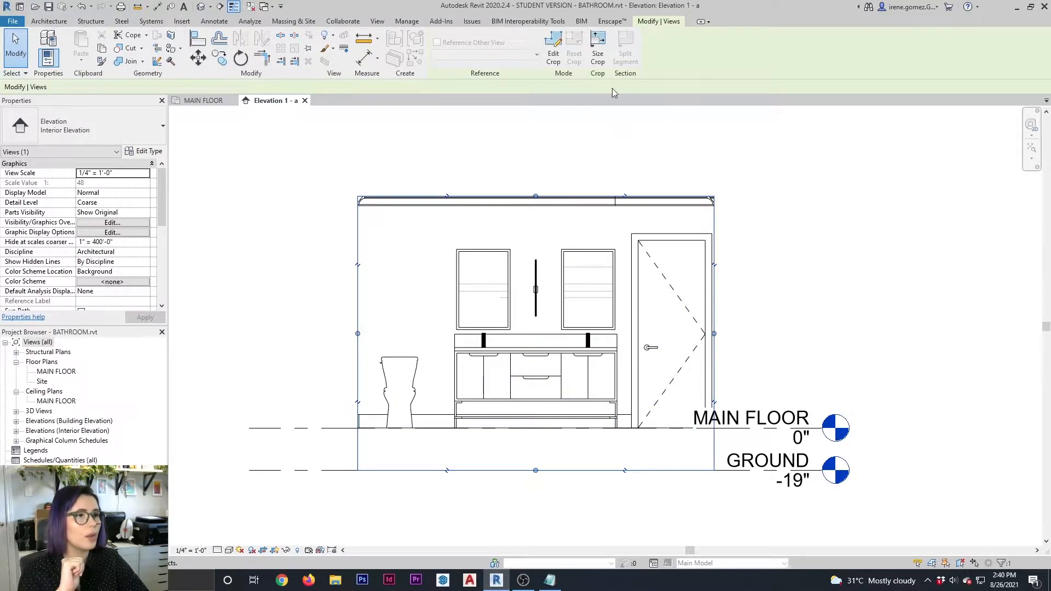
pyautogui.click(555, 59)
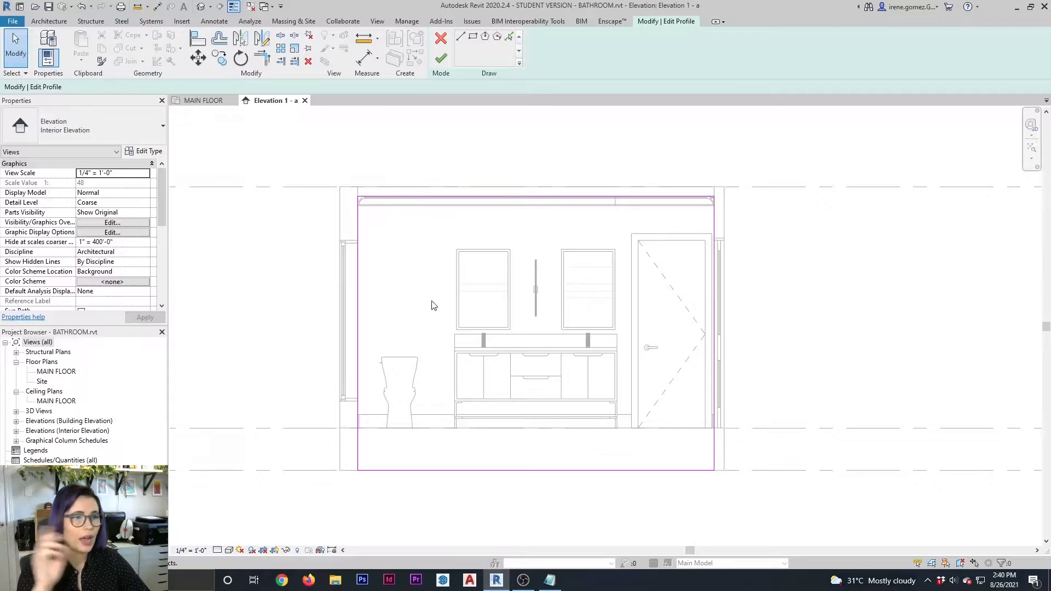
# Step: Align the crop profile's left edge to the left wall's outer face and its top edge to the 2ND FLOOR level
pyautogui.scroll(-2, 437, 363)
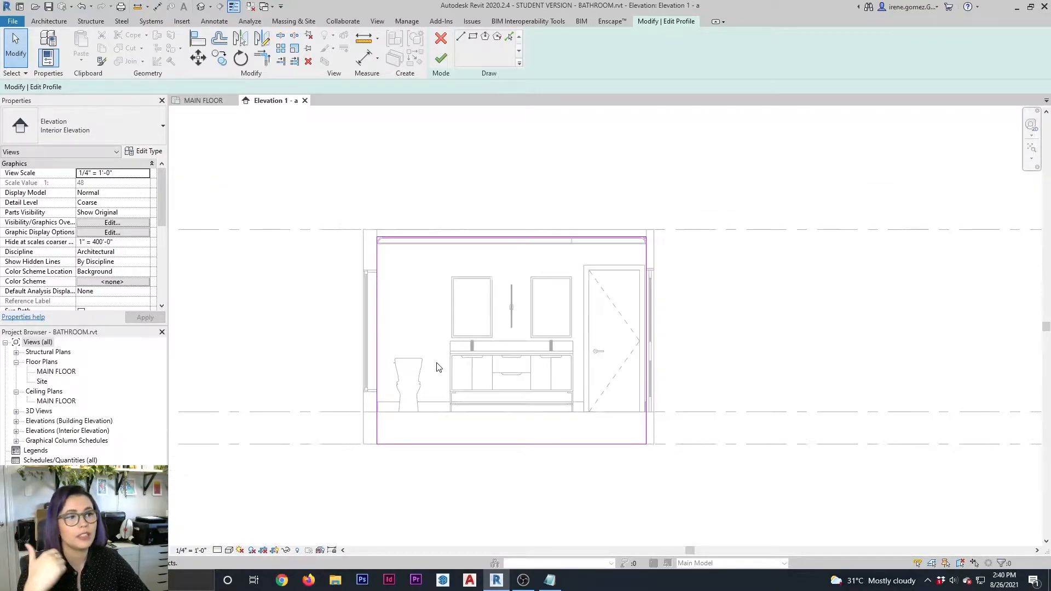
pyautogui.scroll(1, 437, 367)
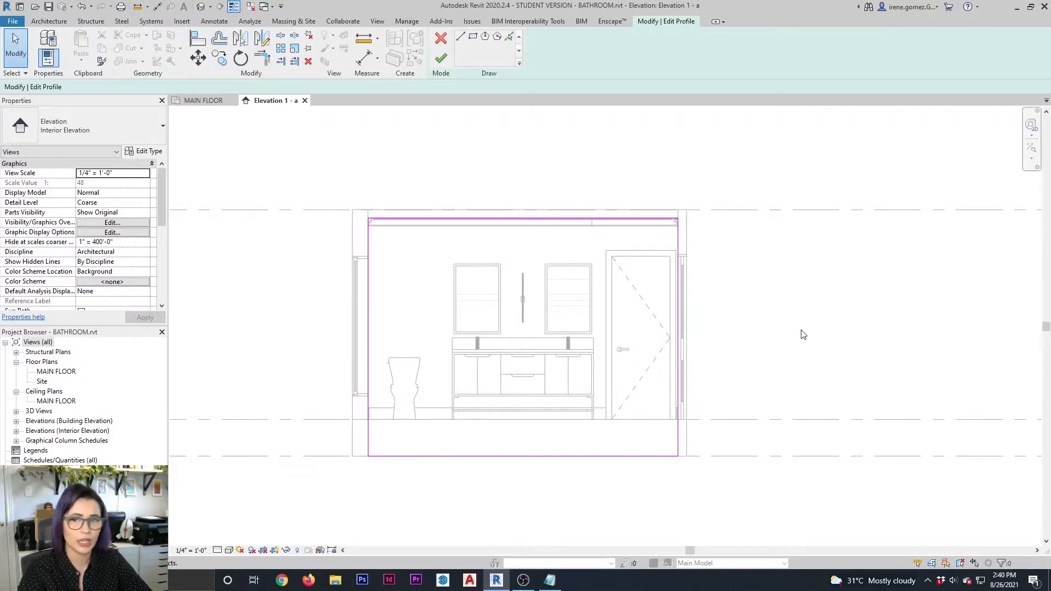
pyautogui.press('a')
pyautogui.press('l')
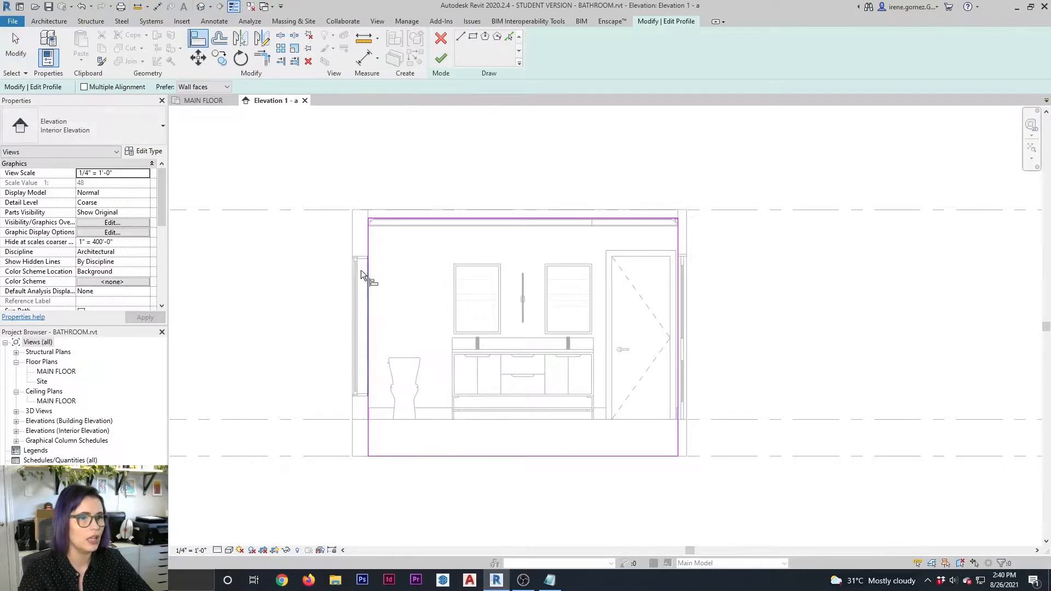
pyautogui.click(352, 235)
pyautogui.click(370, 240)
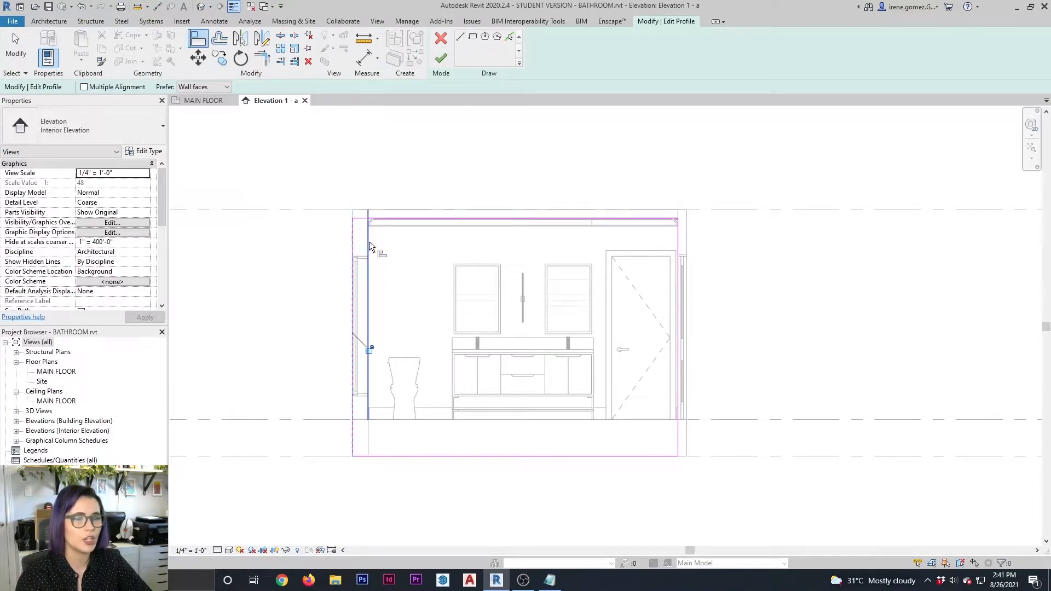
pyautogui.click(425, 212)
pyautogui.click(408, 218)
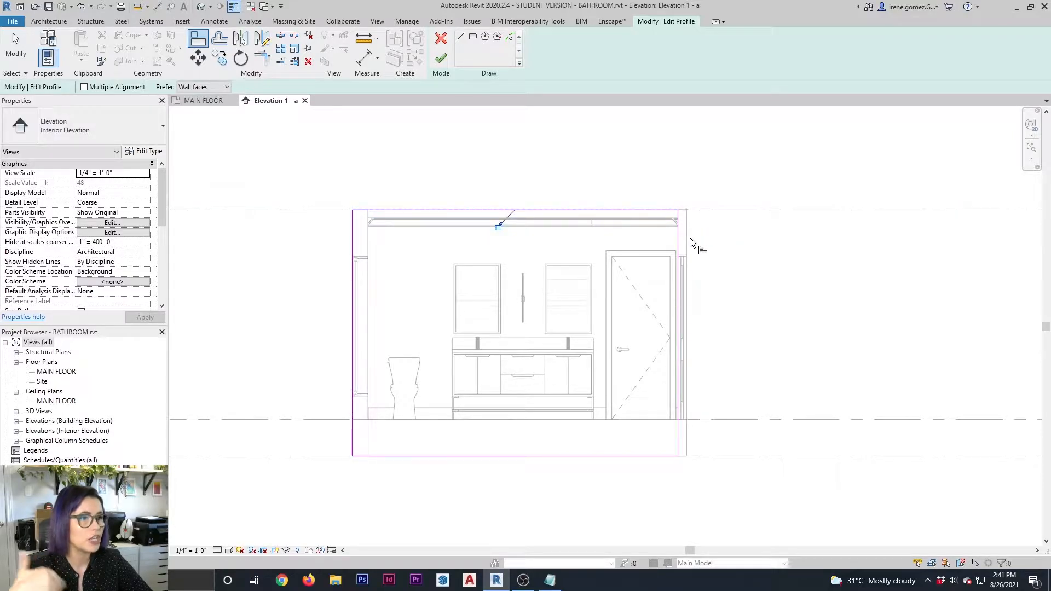
# Step: Move the crop profile's right edge out to the right wall's outer face
pyautogui.scroll(2, 686, 238)
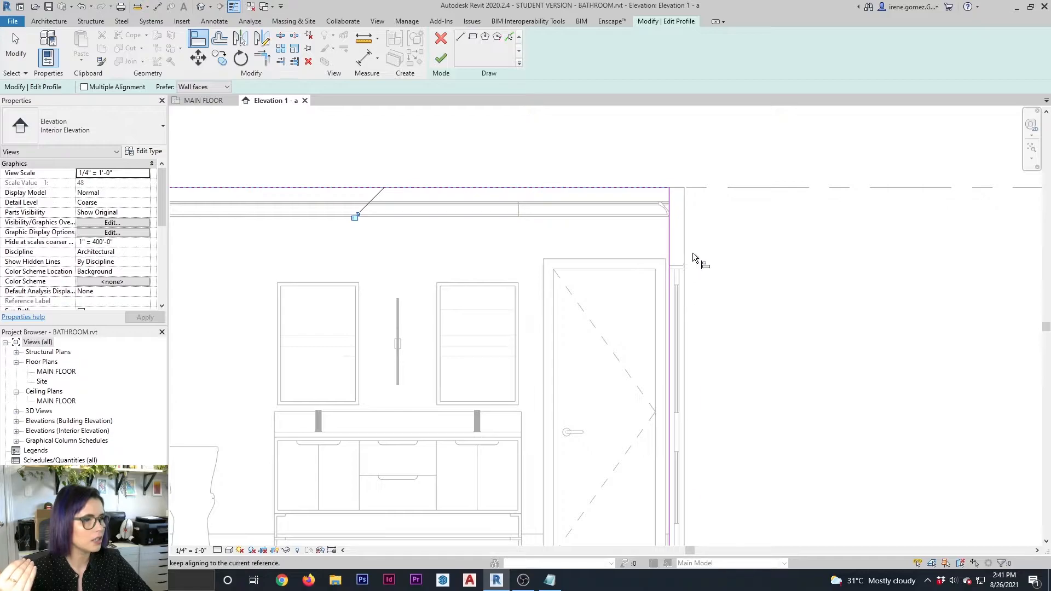
pyautogui.press('Escape')
pyautogui.moveTo(671, 241); pyautogui.dragTo(686, 235)
pyautogui.click(801, 282)
# Step: Raise the crop profile's bottom edge to just below the MAIN FLOOR level, about 116 inches under the top edge, and finish the profile
pyautogui.scroll(-4, 726, 247)
pyautogui.moveTo(598, 368); pyautogui.dragTo(552, 330, button='middle')
pyautogui.scroll(1, 457, 382)
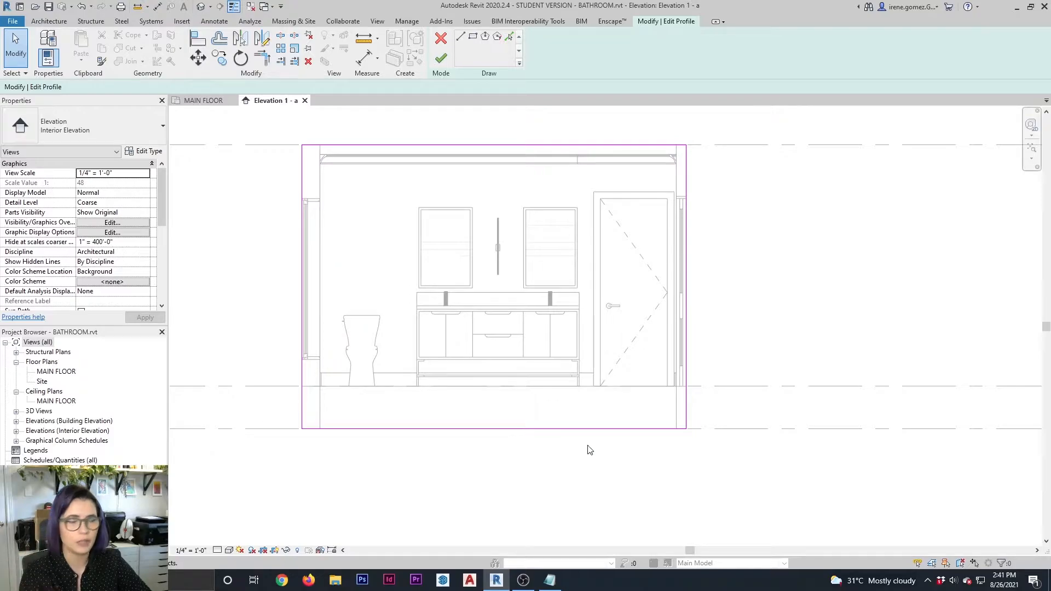
pyautogui.moveTo(609, 387); pyautogui.dragTo(612, 409, button='middle')
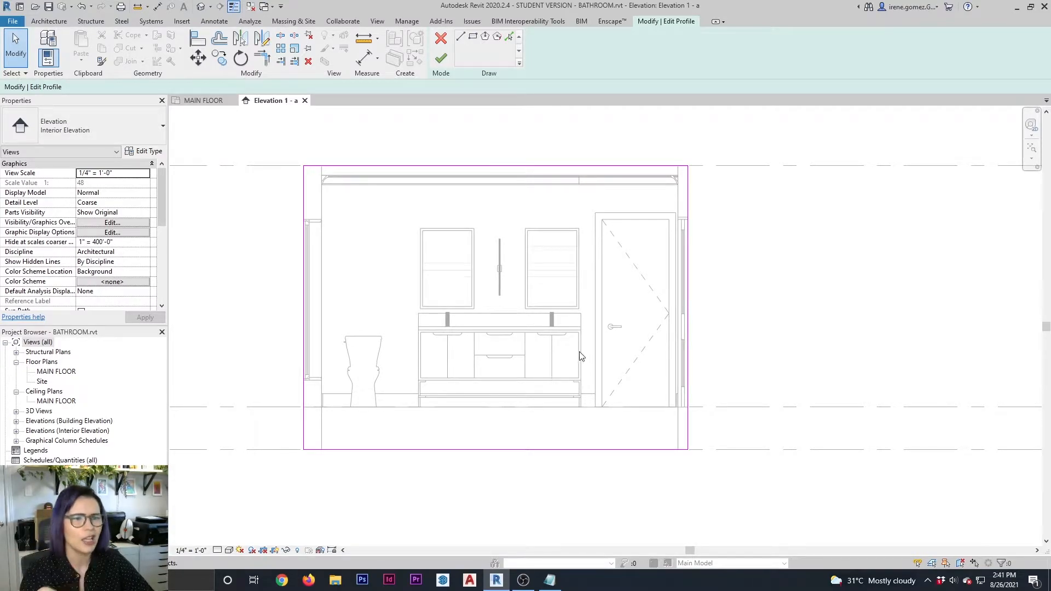
pyautogui.click(491, 450)
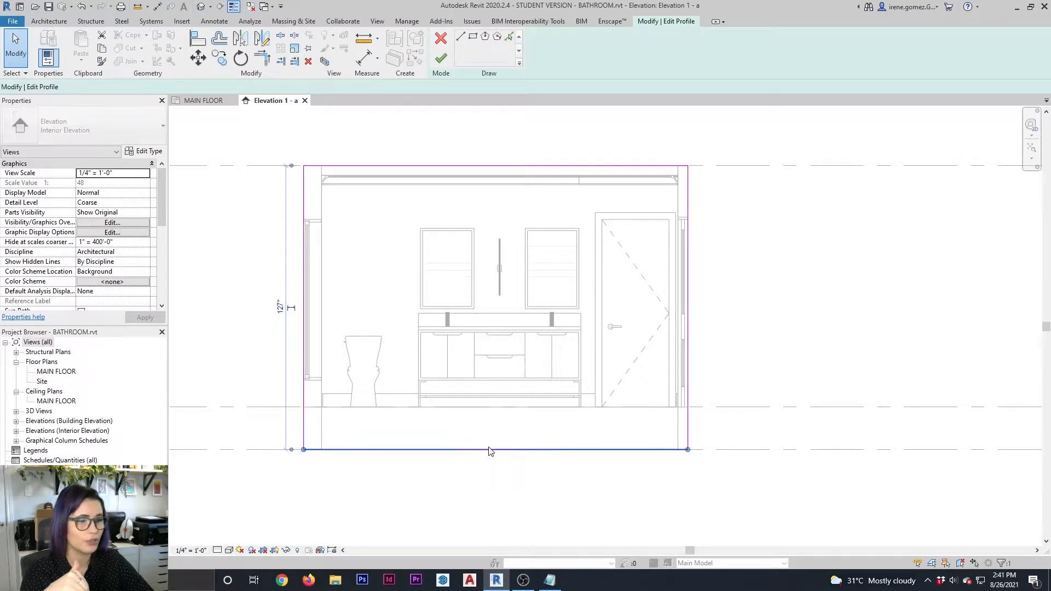
pyautogui.moveTo(474, 449); pyautogui.dragTo(467, 423)
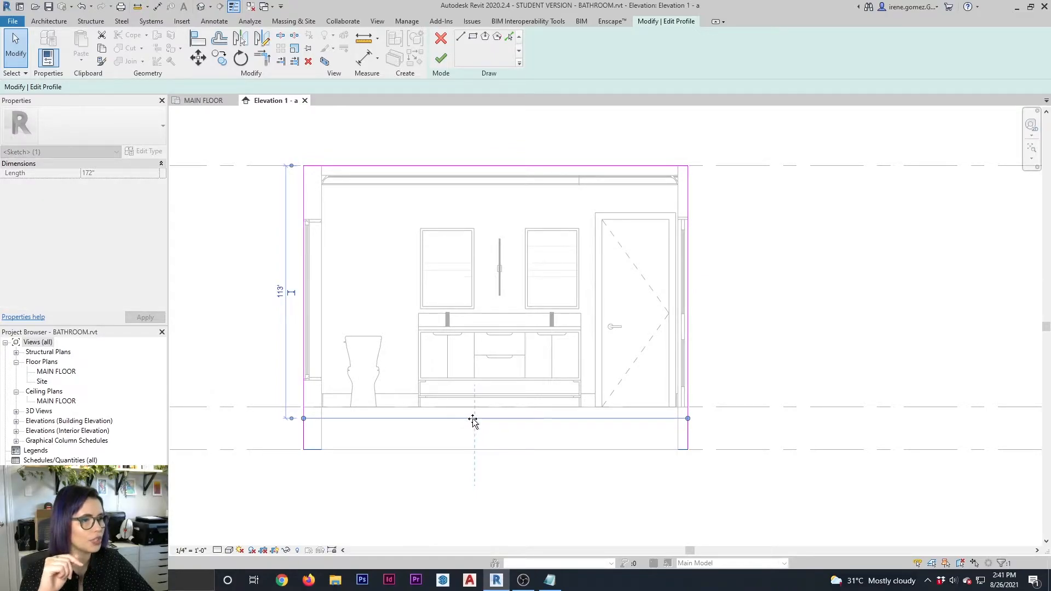
pyautogui.moveTo(466, 423); pyautogui.dragTo(449, 427)
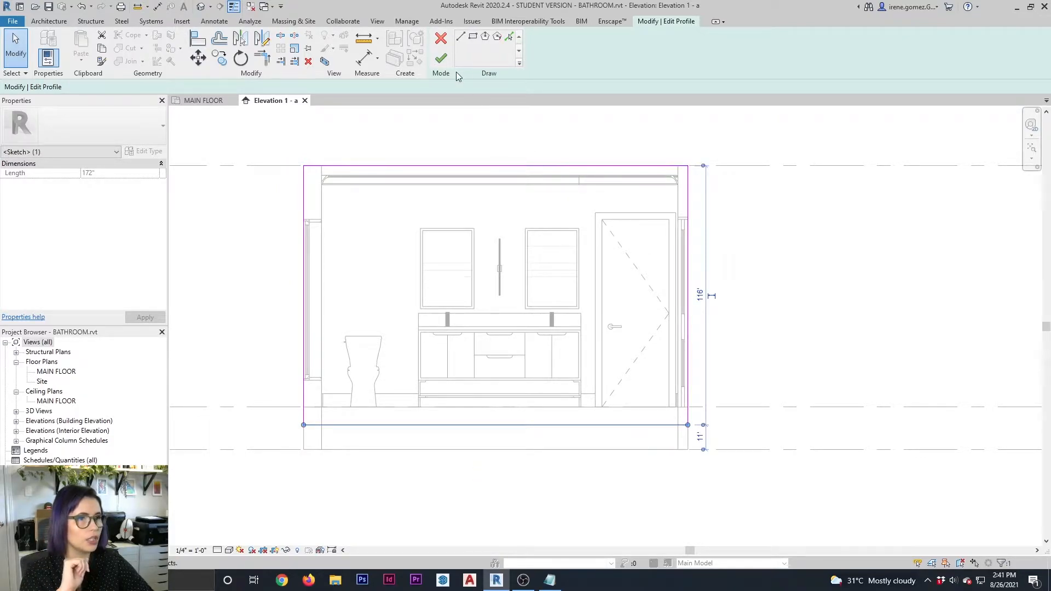
pyautogui.click(441, 58)
pyautogui.click(729, 501)
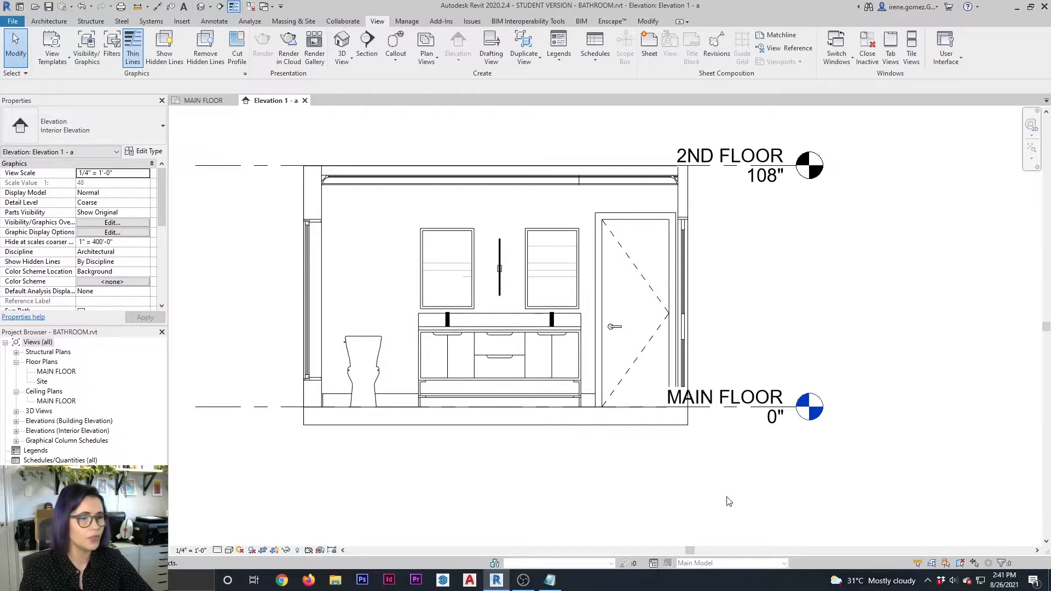
# Step: Set the elevation's detail level to Fine and its visual style to Realistic
pyautogui.moveTo(676, 457); pyautogui.dragTo(740, 489, button='middle')
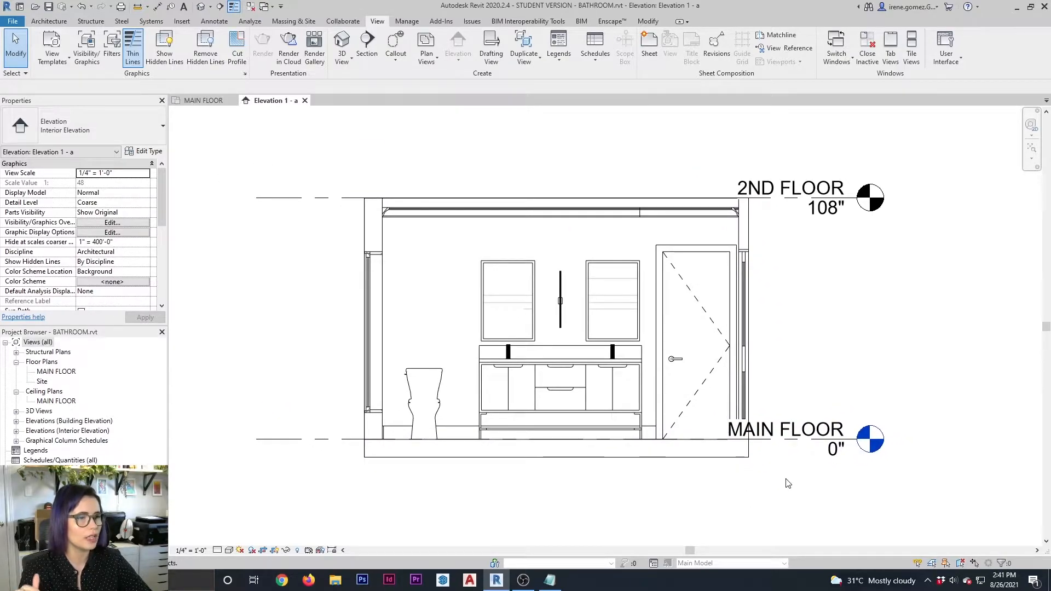
pyautogui.scroll(1, 789, 476)
pyautogui.moveTo(668, 443); pyautogui.dragTo(686, 456, button='middle')
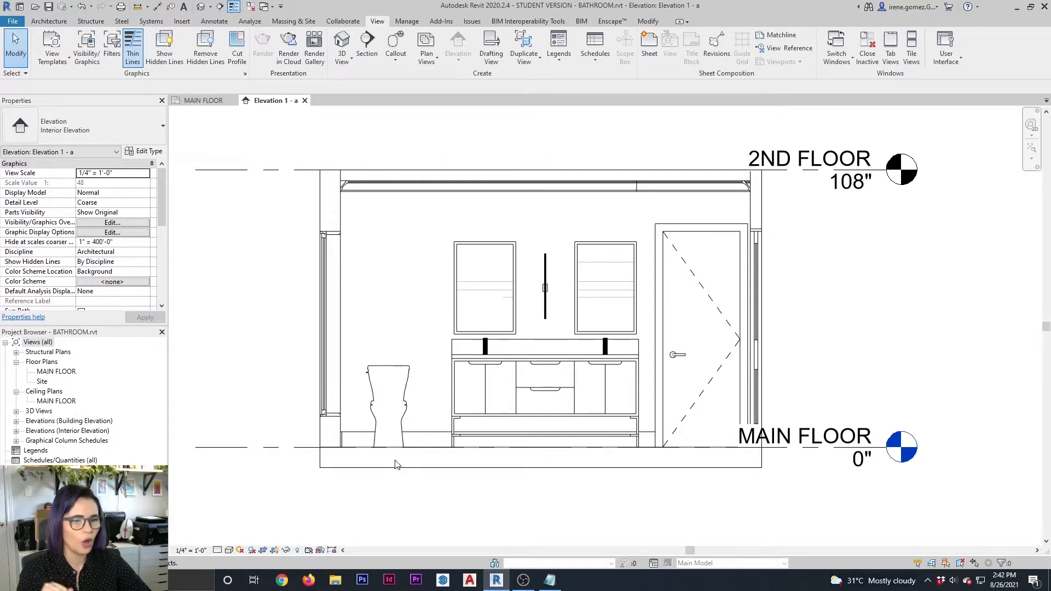
pyautogui.click(217, 551)
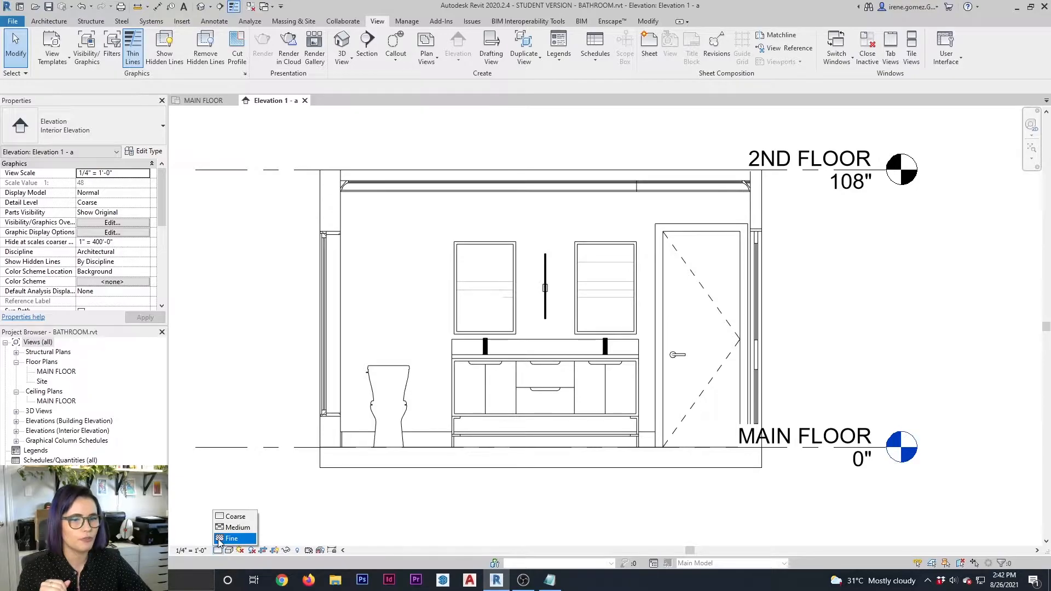
pyautogui.click(218, 541)
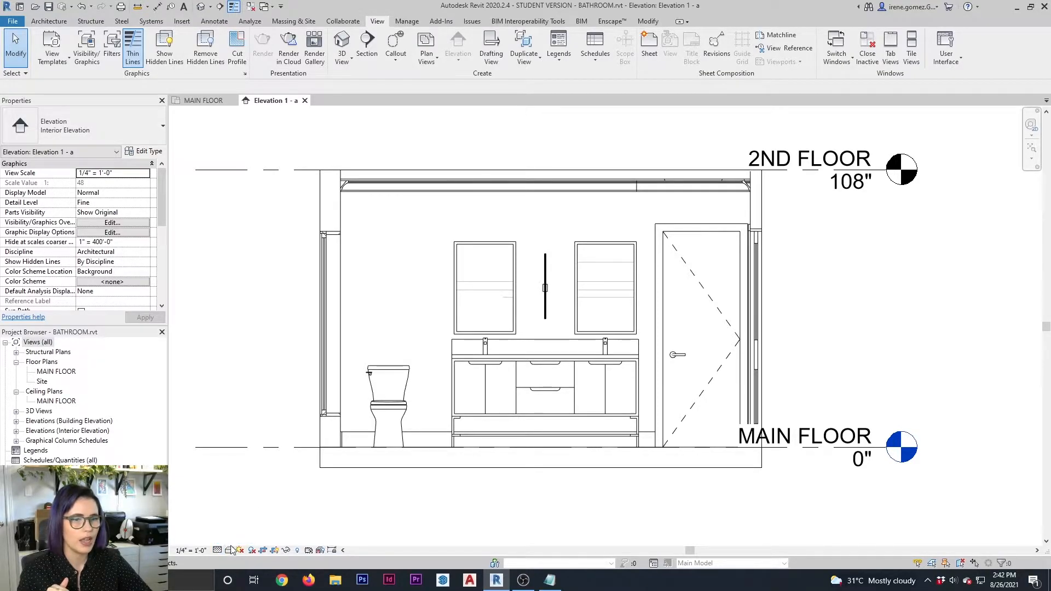
pyautogui.click(229, 552)
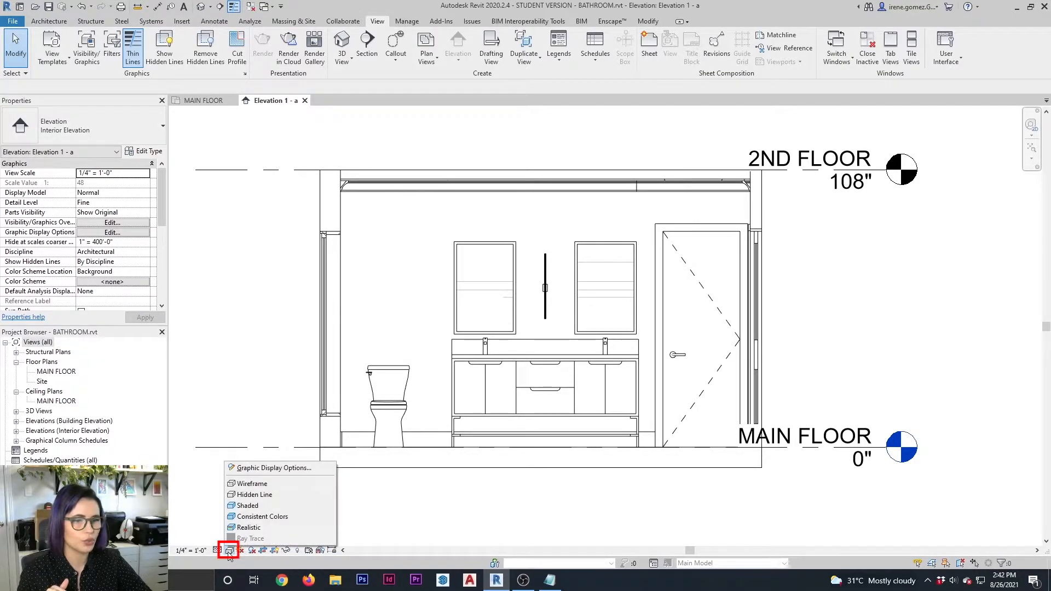
pyautogui.click(256, 529)
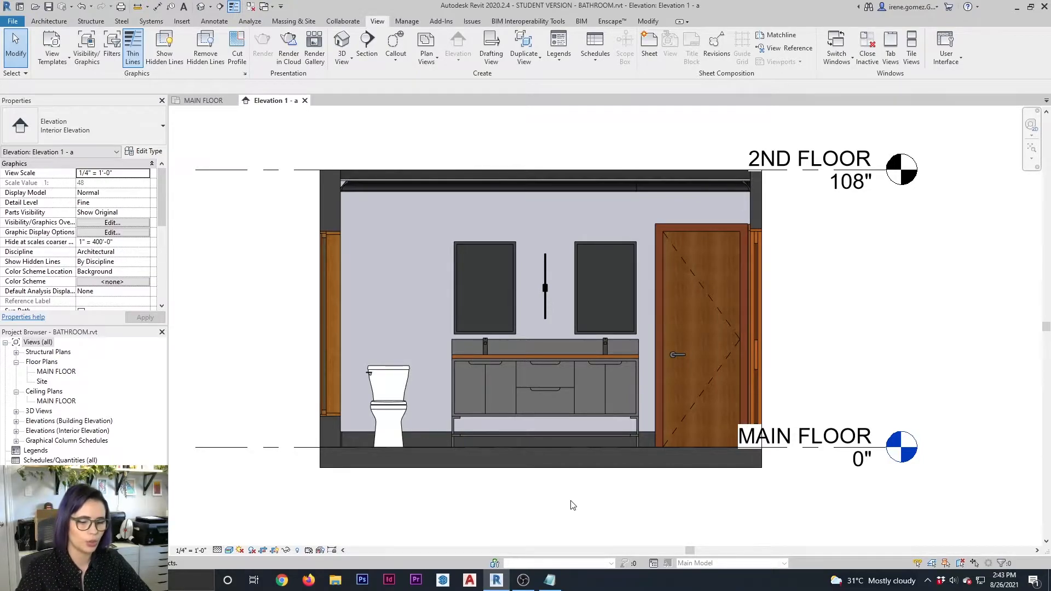
# Step: Hide the Levels annotation category in this elevation through the Visibility/Graphic Overrides
pyautogui.press('v')
pyautogui.press('g')
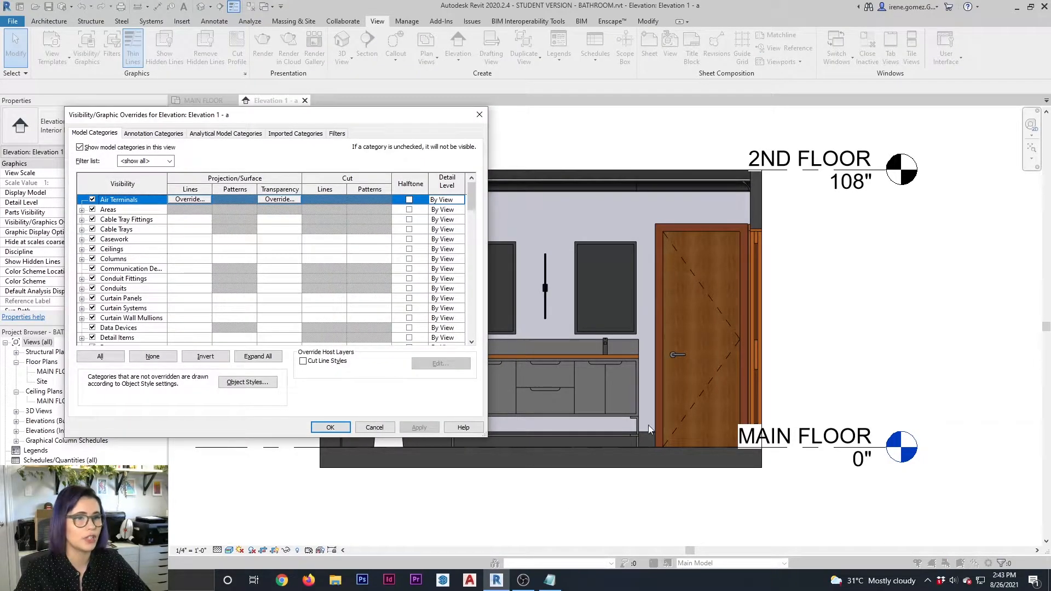
pyautogui.click(153, 133)
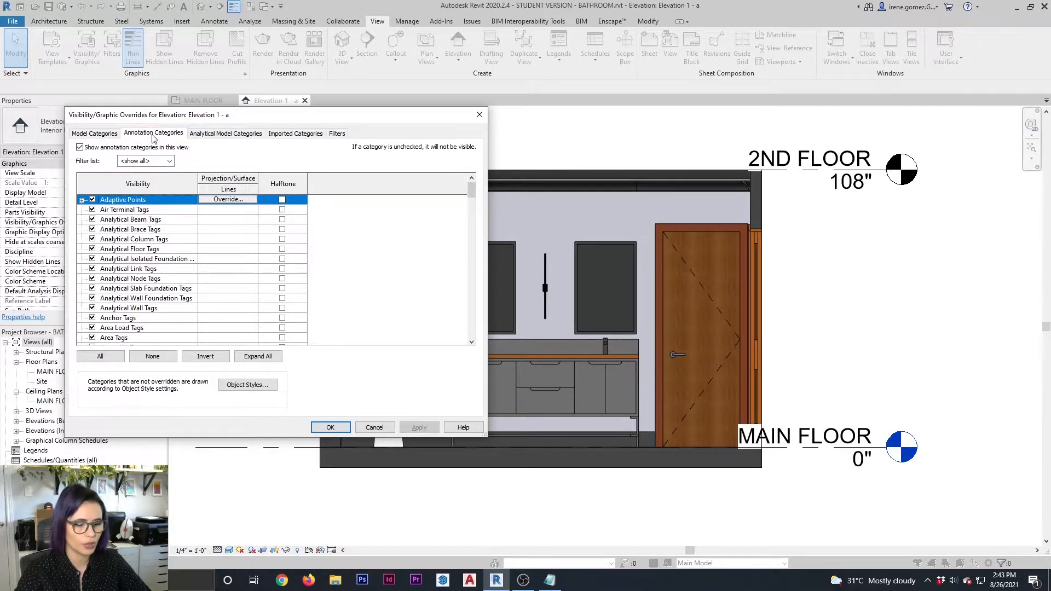
pyautogui.press('l')
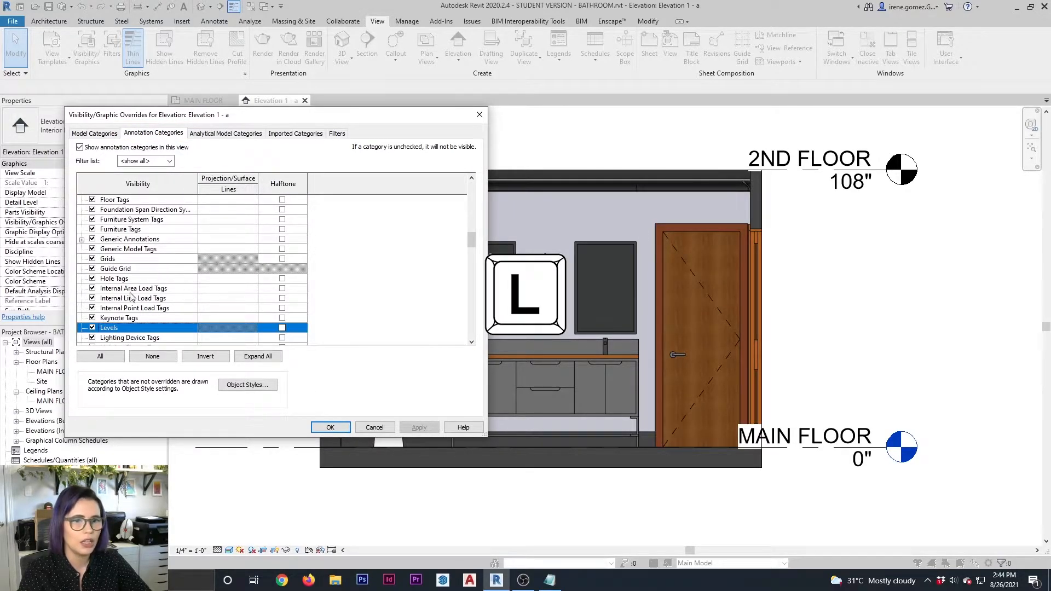
pyautogui.click(92, 328)
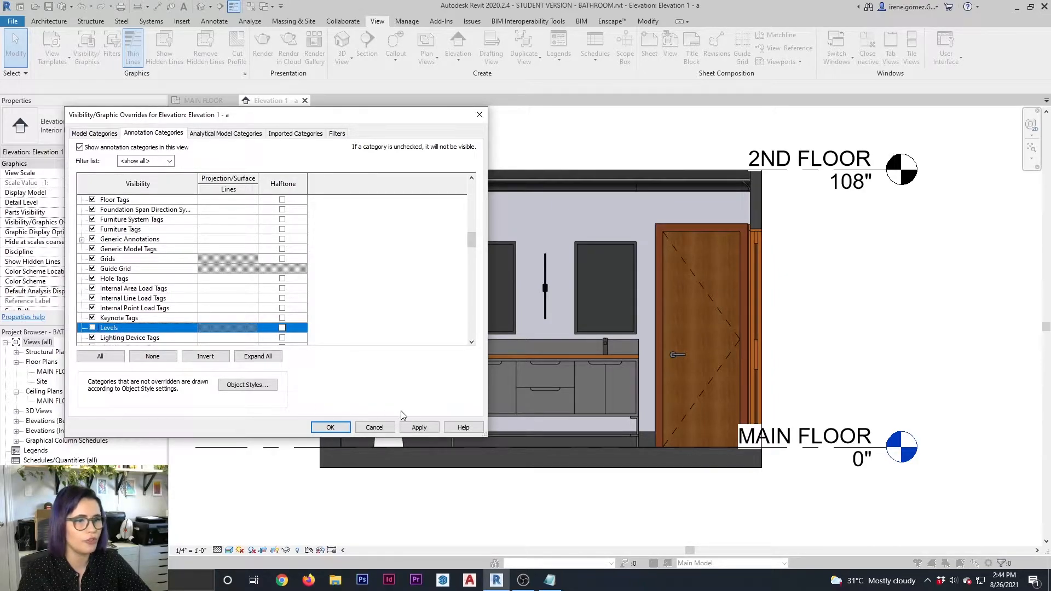
pyautogui.click(420, 427)
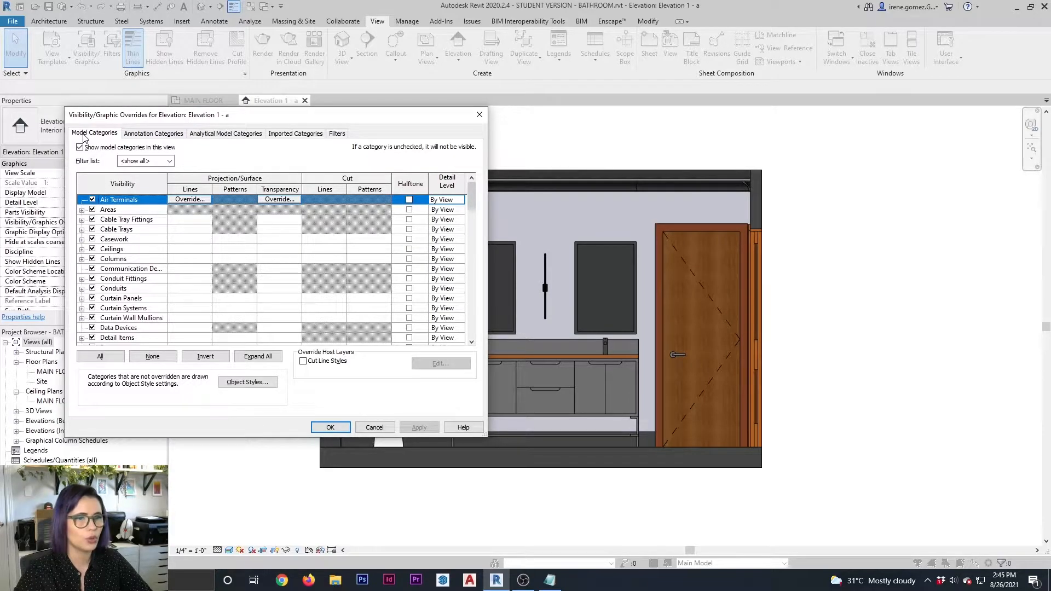
# Step: Override the Floors category's cut pattern with a black solid fill in the foreground and apply it
pyautogui.press('f')
pyautogui.scroll(-1, 129, 294)
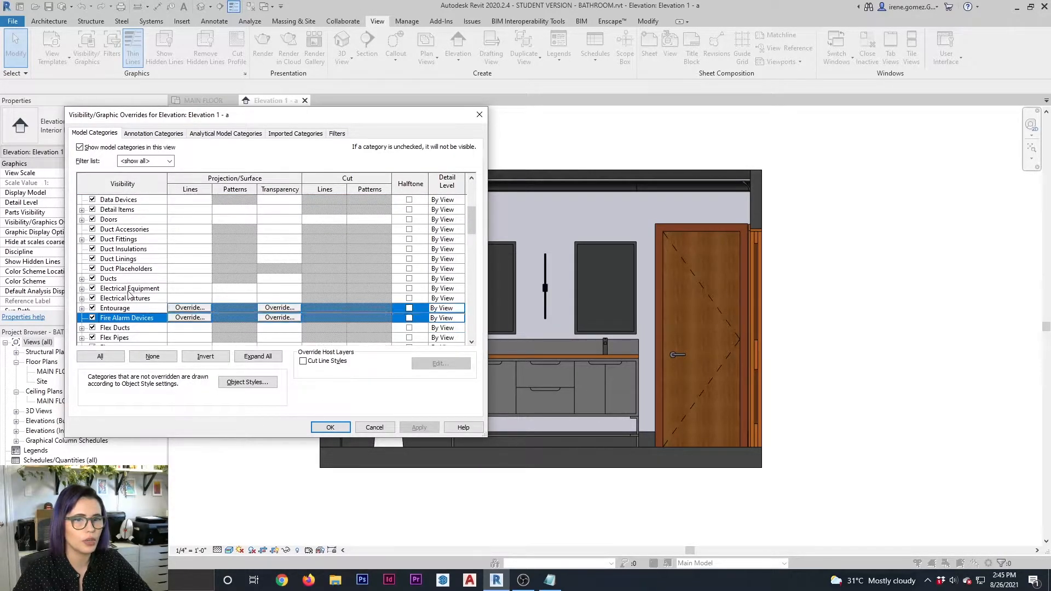
pyautogui.scroll(-2, 130, 294)
pyautogui.click(139, 320)
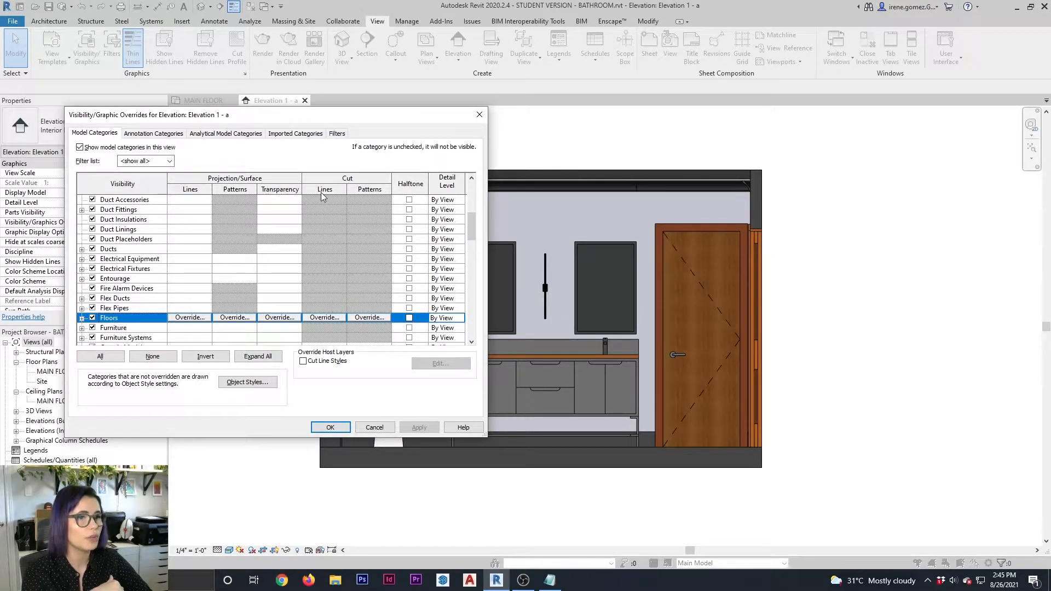
pyautogui.click(368, 317)
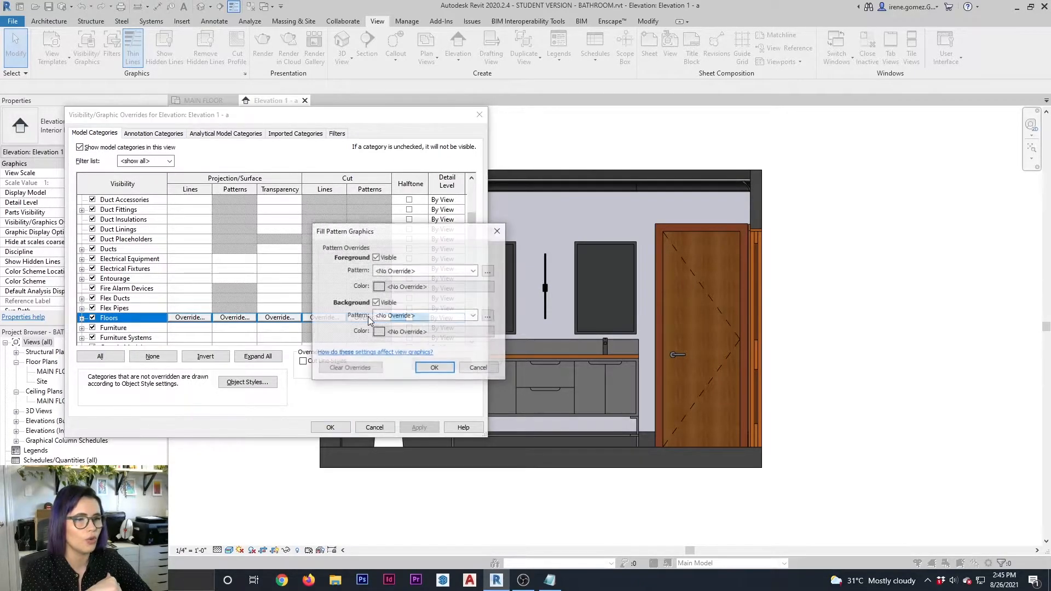
pyautogui.click(466, 272)
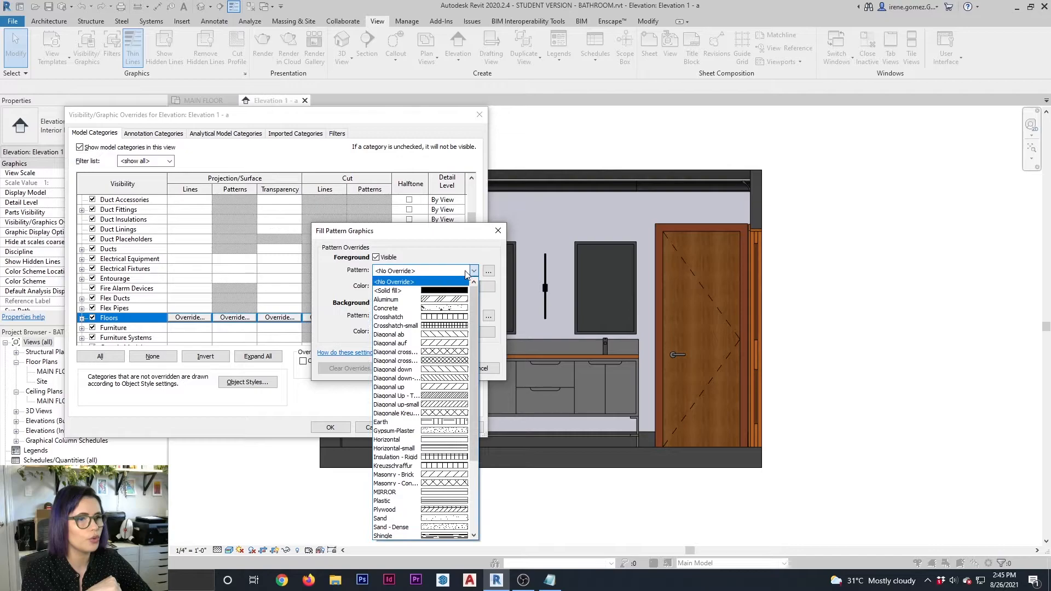
pyautogui.click(438, 292)
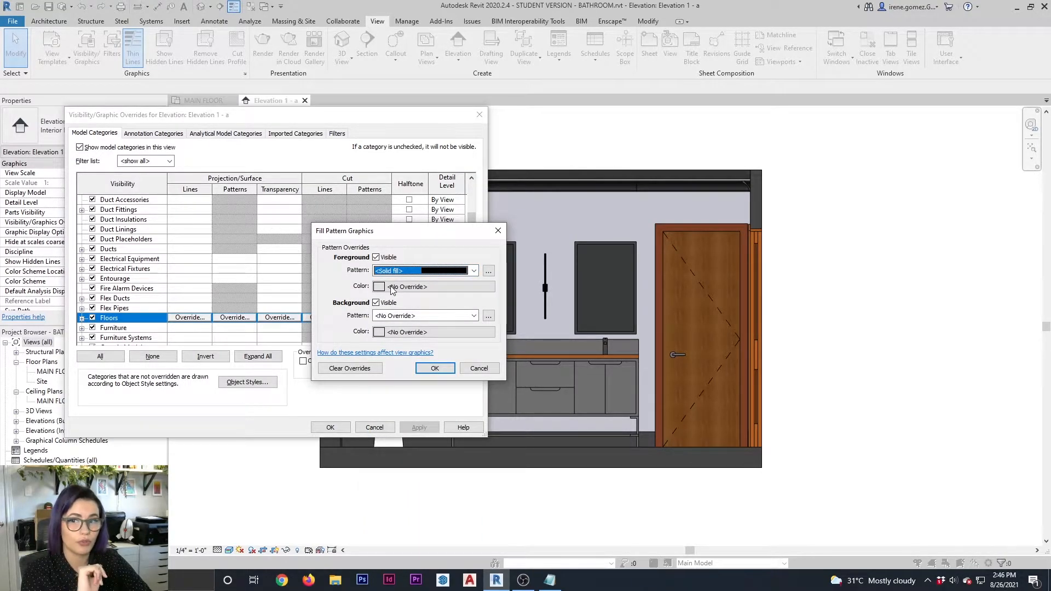
pyautogui.click(392, 288)
pyautogui.click(295, 287)
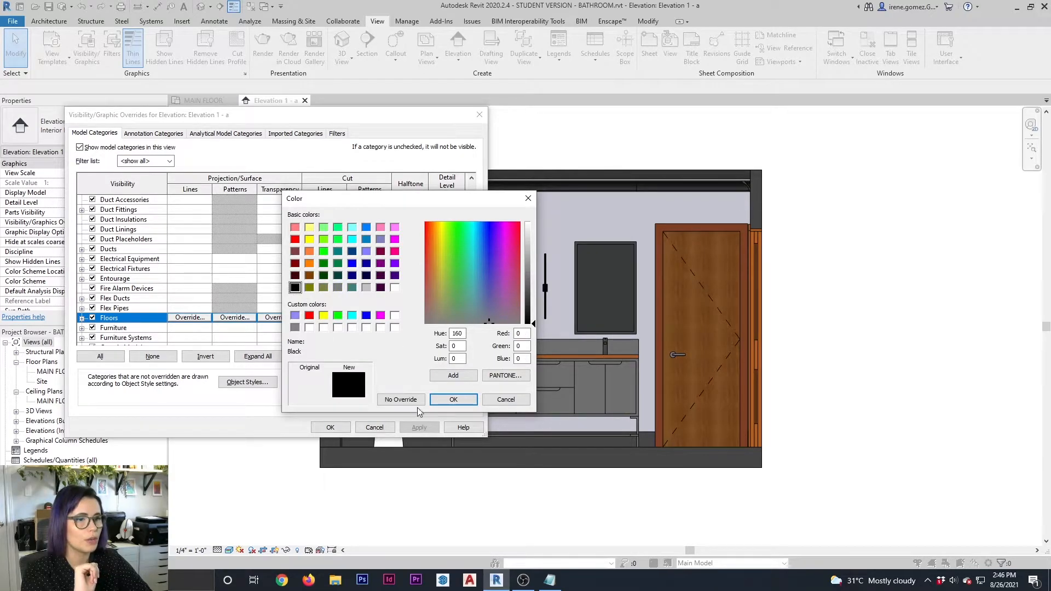
pyautogui.click(465, 403)
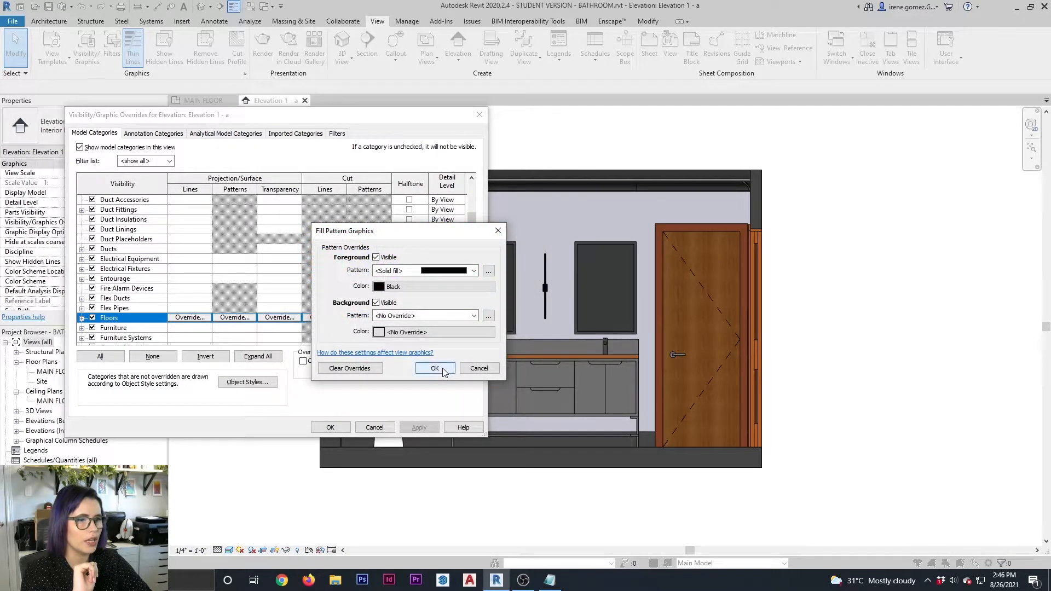
pyautogui.click(432, 371)
pyautogui.click(427, 427)
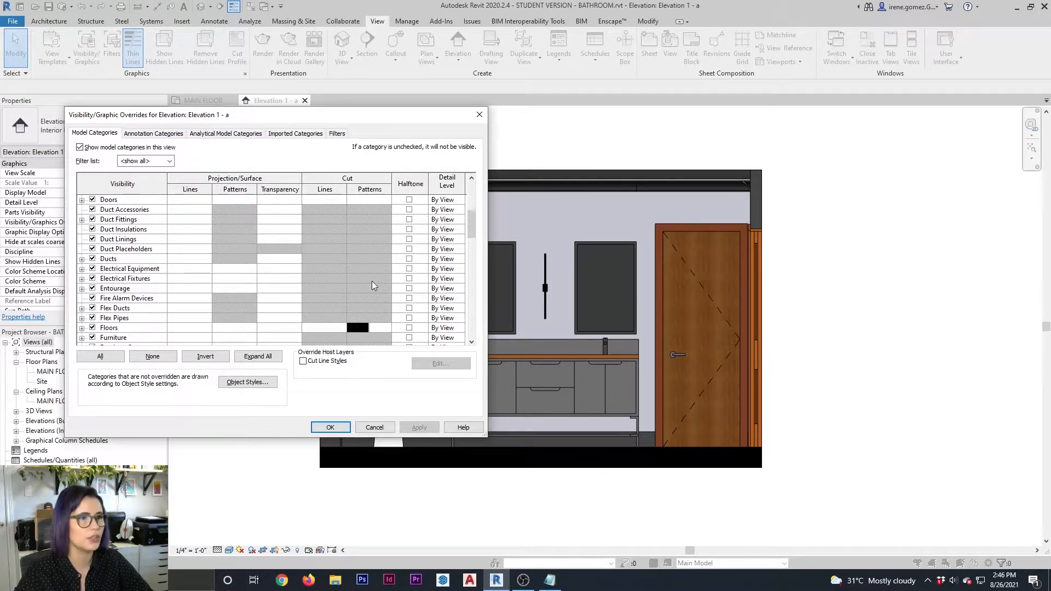
# Step: Override the Ceilings category's cut pattern with a black solid foreground fill and apply it
pyautogui.press('c')
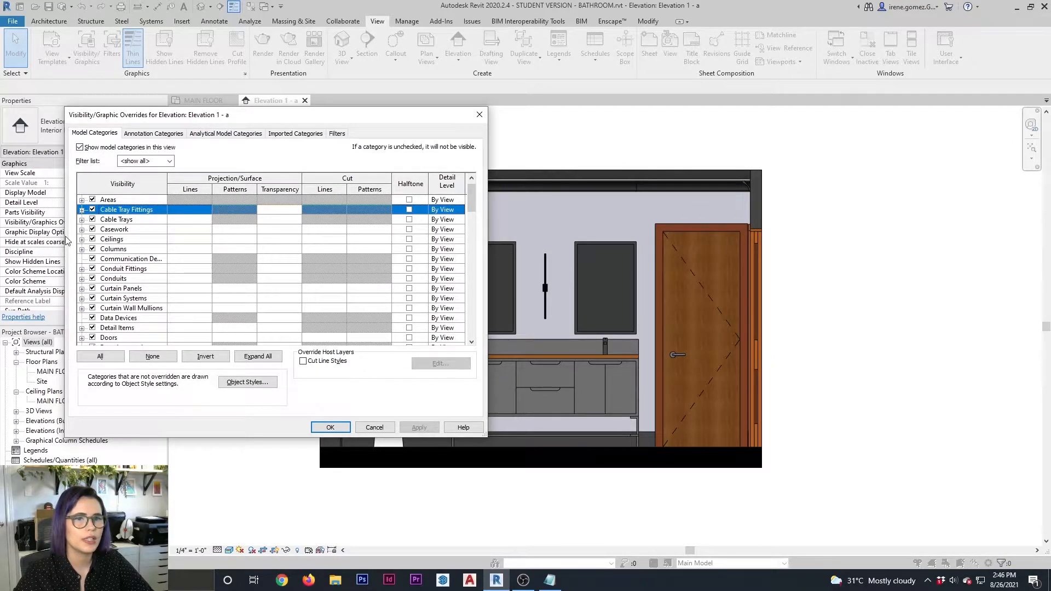
pyautogui.click(365, 241)
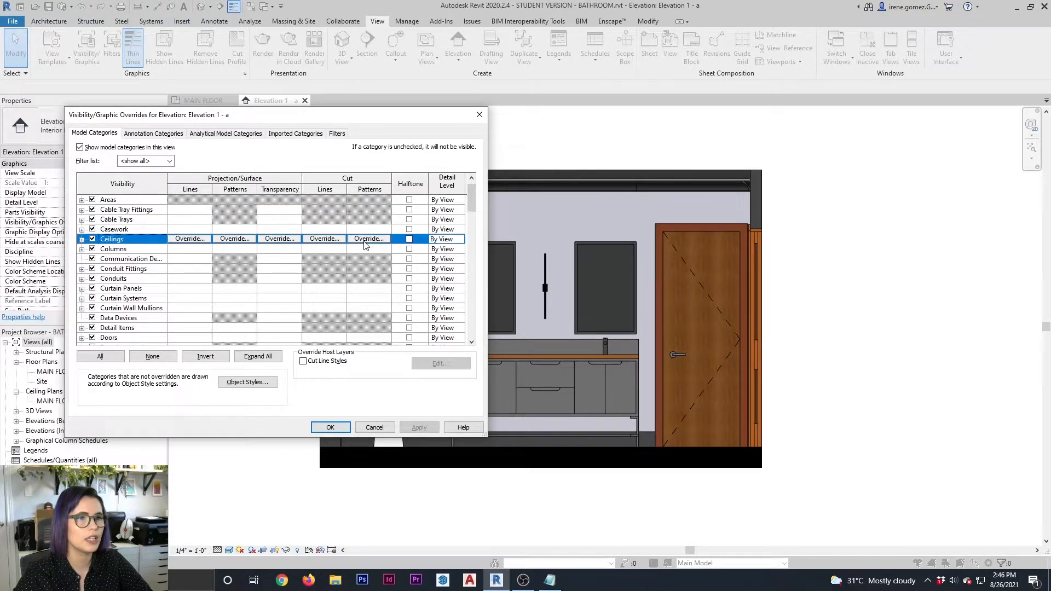
pyautogui.click(366, 241)
pyautogui.click(424, 271)
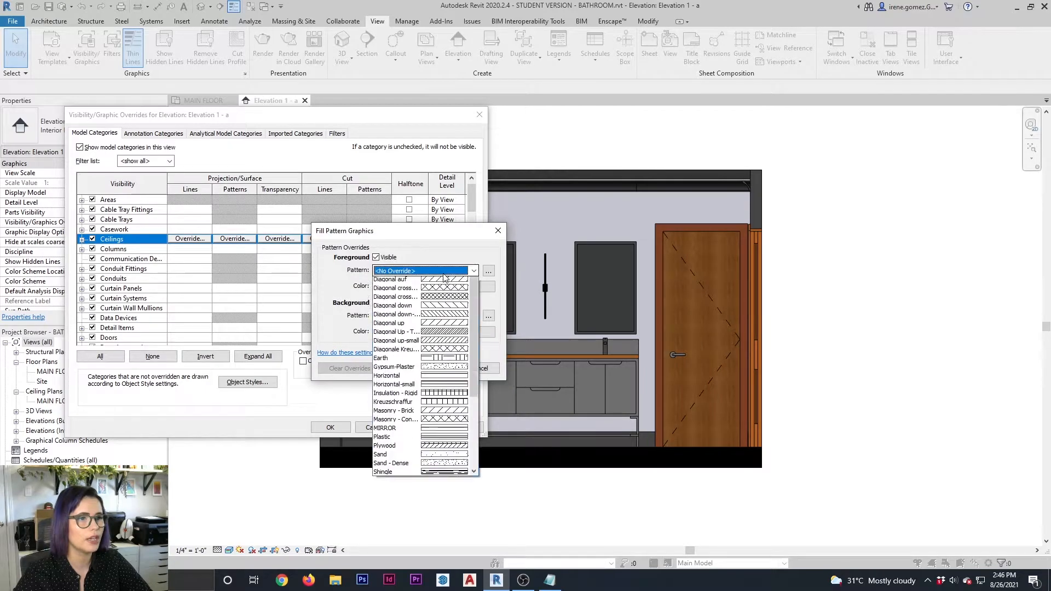
pyautogui.click(436, 291)
pyautogui.click(432, 289)
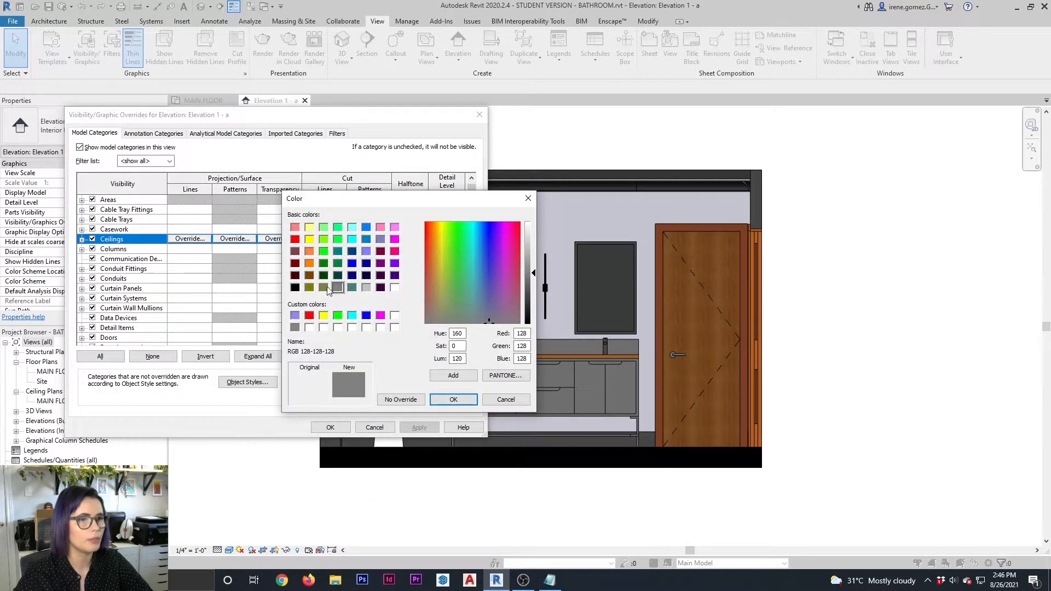
pyautogui.click(295, 288)
pyautogui.click(455, 400)
pyautogui.click(419, 369)
pyautogui.click(413, 427)
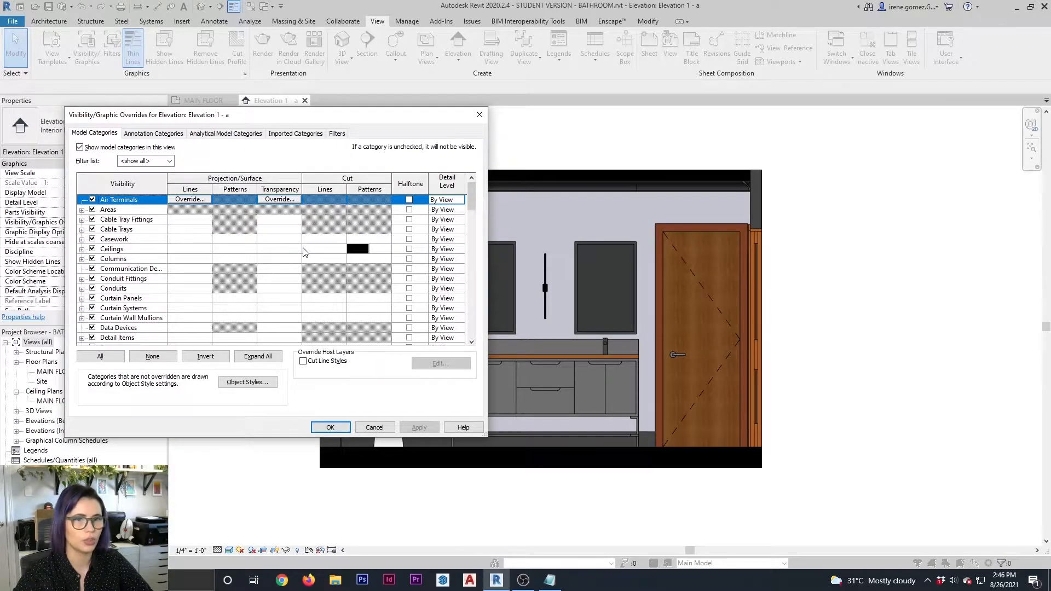
# Step: Give the Walls category a black solid foreground fill as its cut pattern override and apply it
pyautogui.press('w')
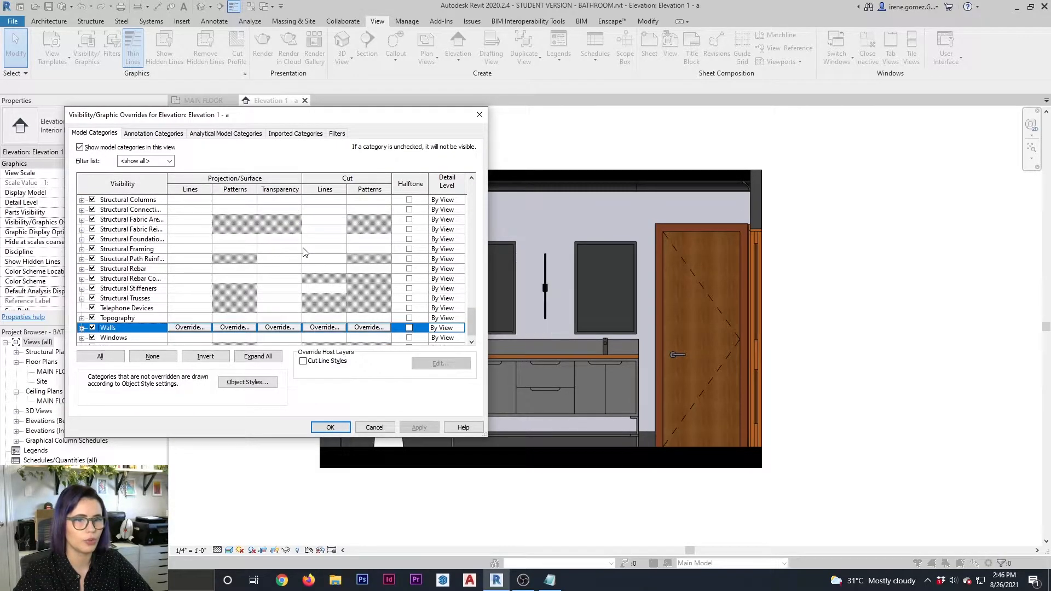
pyautogui.click(361, 329)
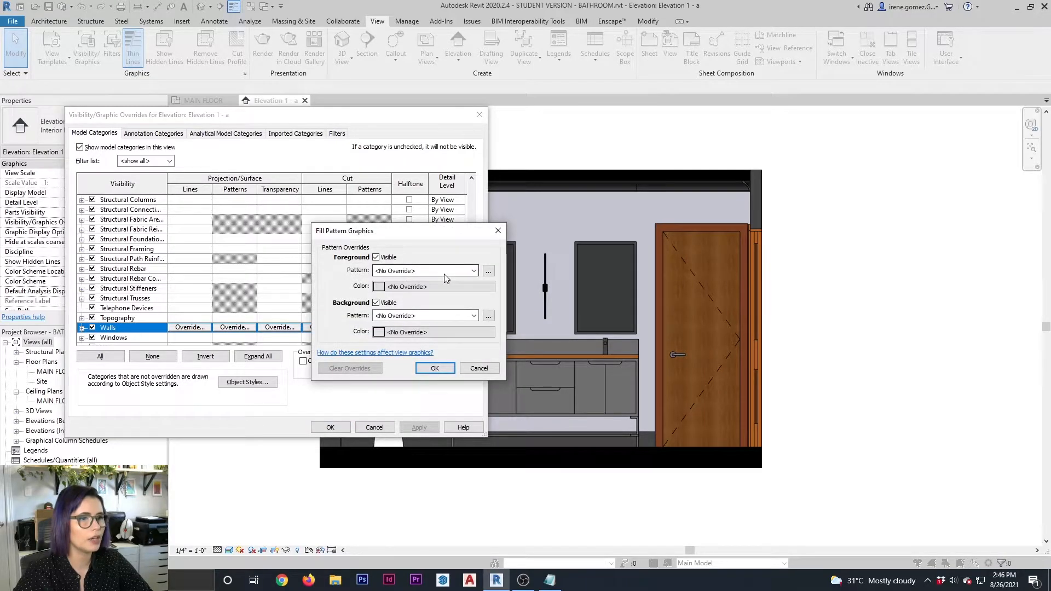
pyautogui.click(441, 271)
pyautogui.click(425, 292)
pyautogui.click(421, 288)
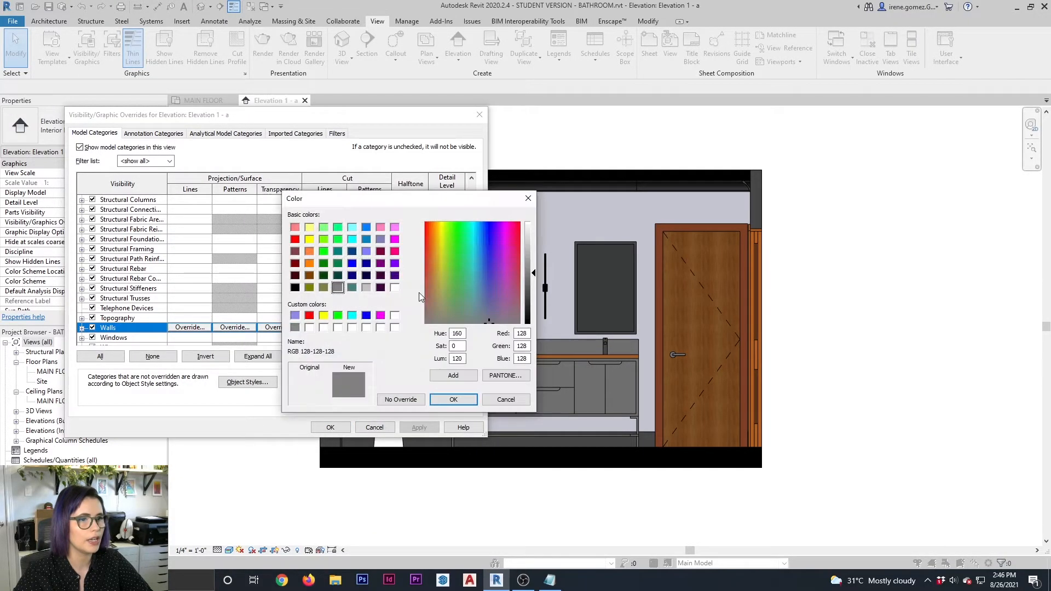
pyautogui.click(295, 288)
pyautogui.click(454, 400)
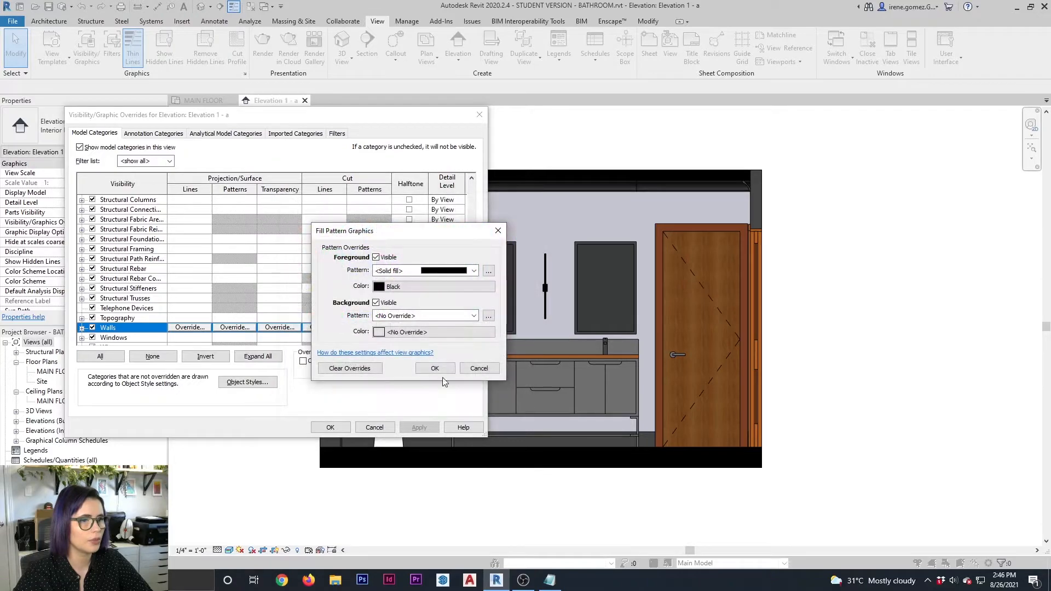
pyautogui.click(436, 368)
pyautogui.click(420, 428)
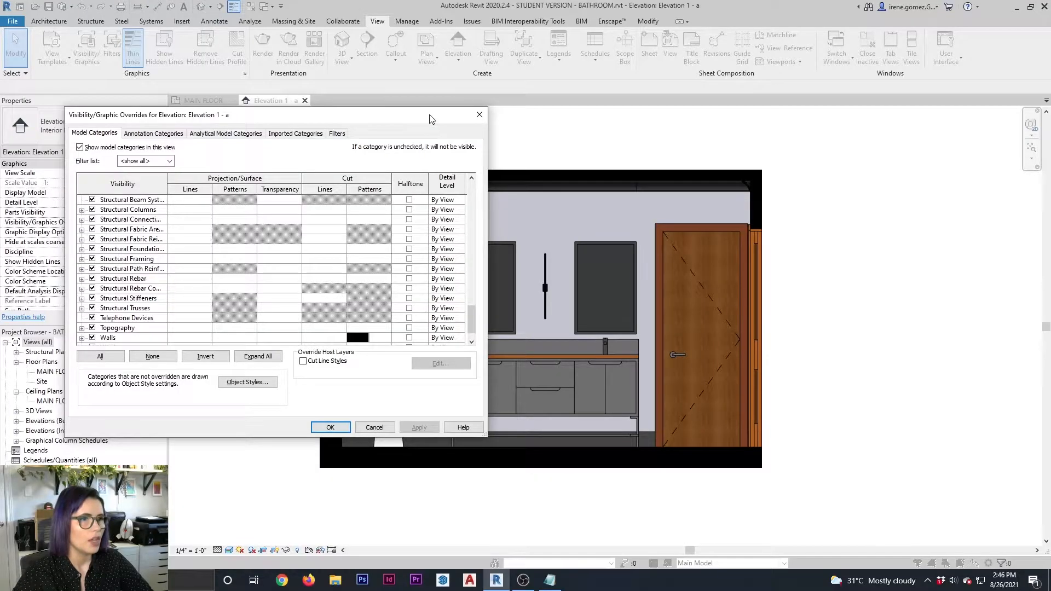
# Step: Override the Windows category's cut pattern with a black solid fill in the foreground and apply it
pyautogui.moveTo(431, 120); pyautogui.dragTo(247, 117)
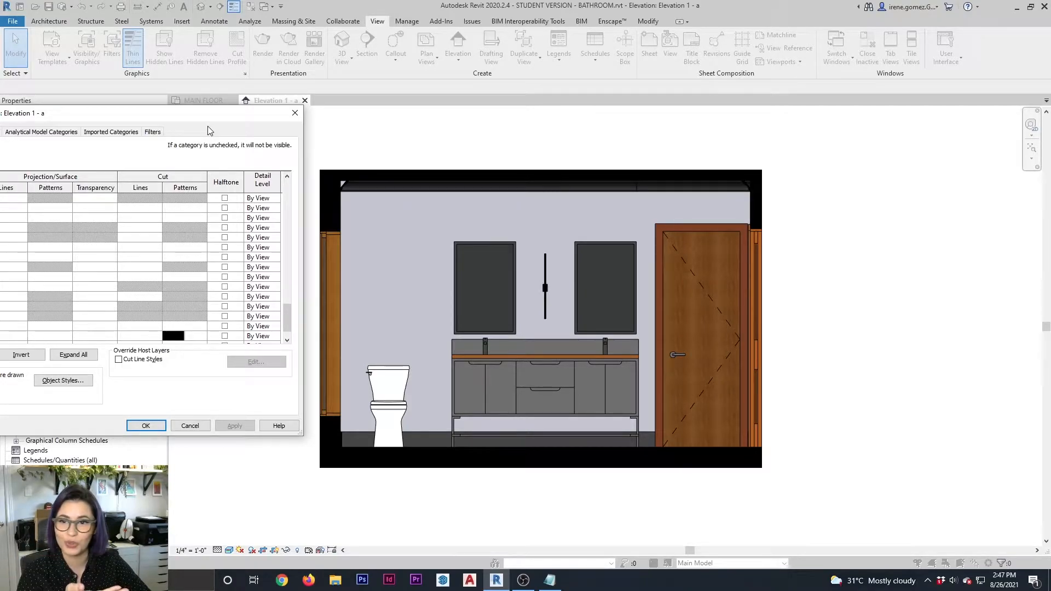
pyautogui.moveTo(205, 119); pyautogui.dragTo(505, 120)
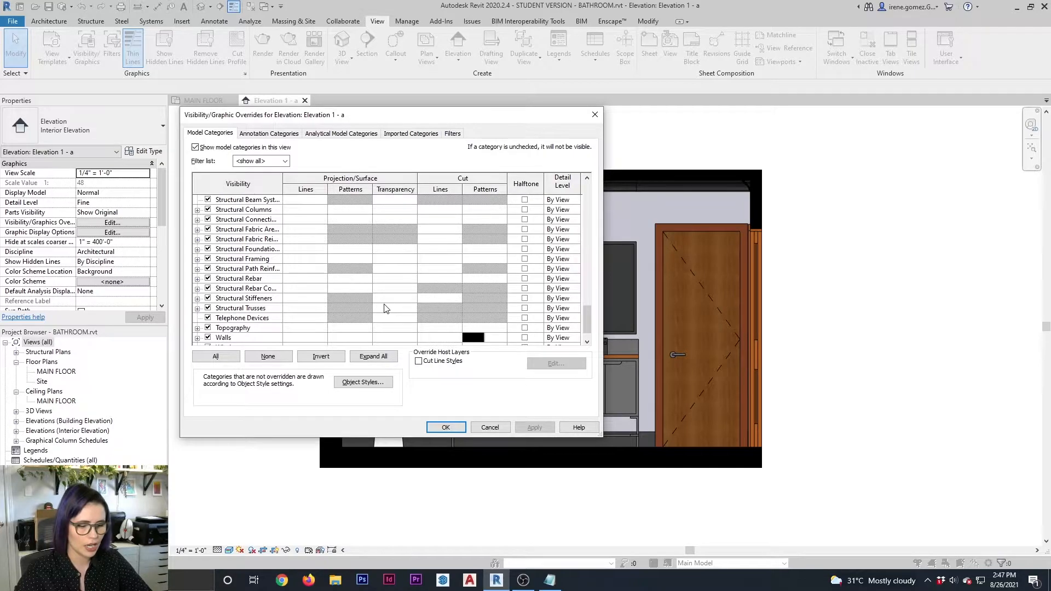
pyautogui.press('w')
pyautogui.scroll(-1, 482, 328)
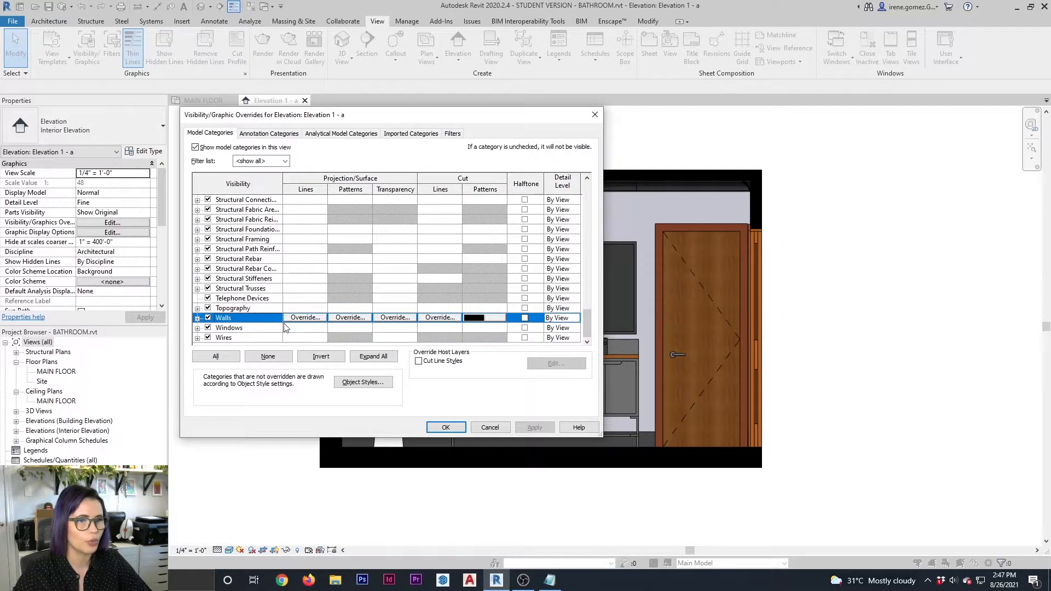
pyautogui.click(483, 329)
pyautogui.click(483, 328)
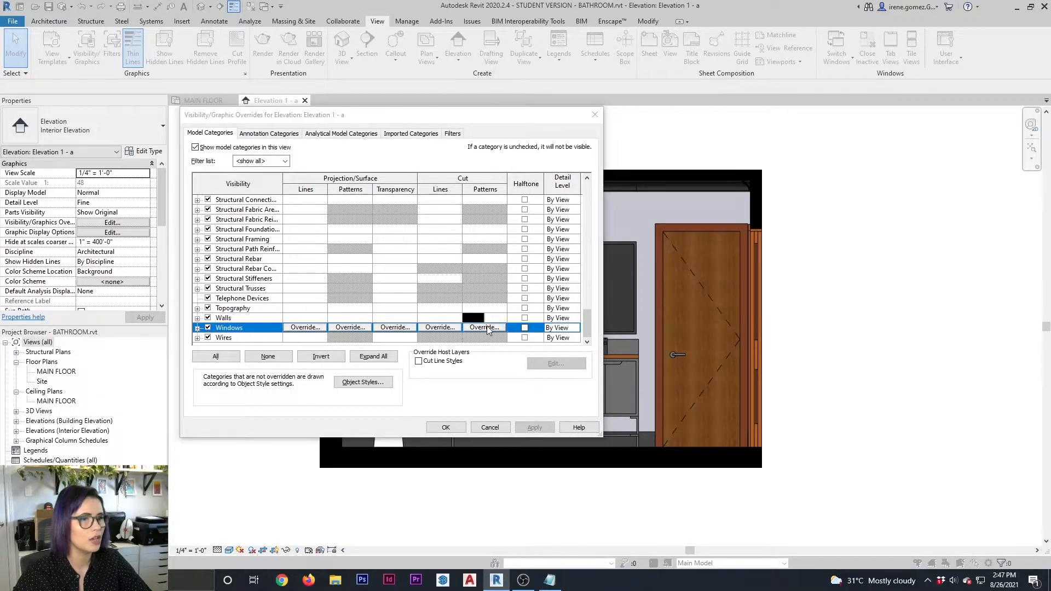
pyautogui.click(438, 271)
pyautogui.click(436, 291)
pyautogui.click(449, 286)
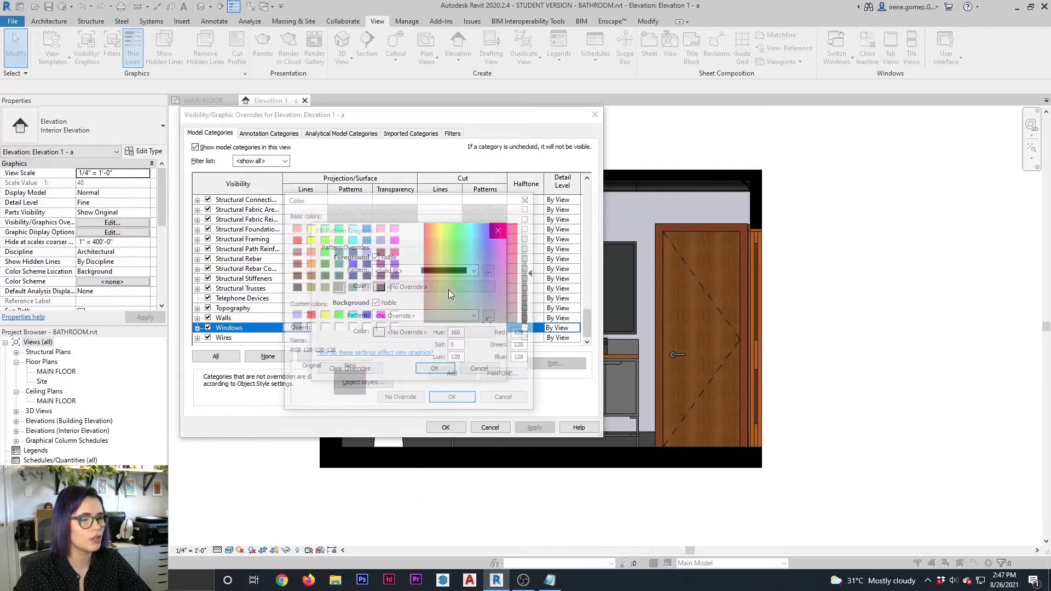
pyautogui.click(295, 288)
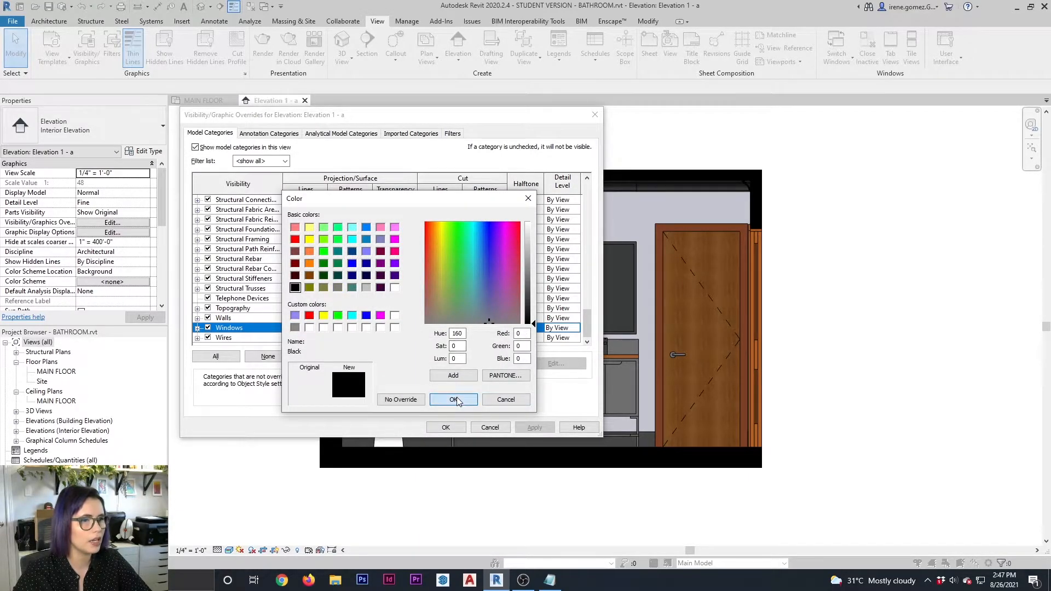
pyautogui.click(453, 399)
pyautogui.click(450, 366)
pyautogui.click(535, 427)
# Step: Give the Doors category a black solid foreground fill as its cut pattern override, then apply and accept the view's graphic overrides
pyautogui.press('d')
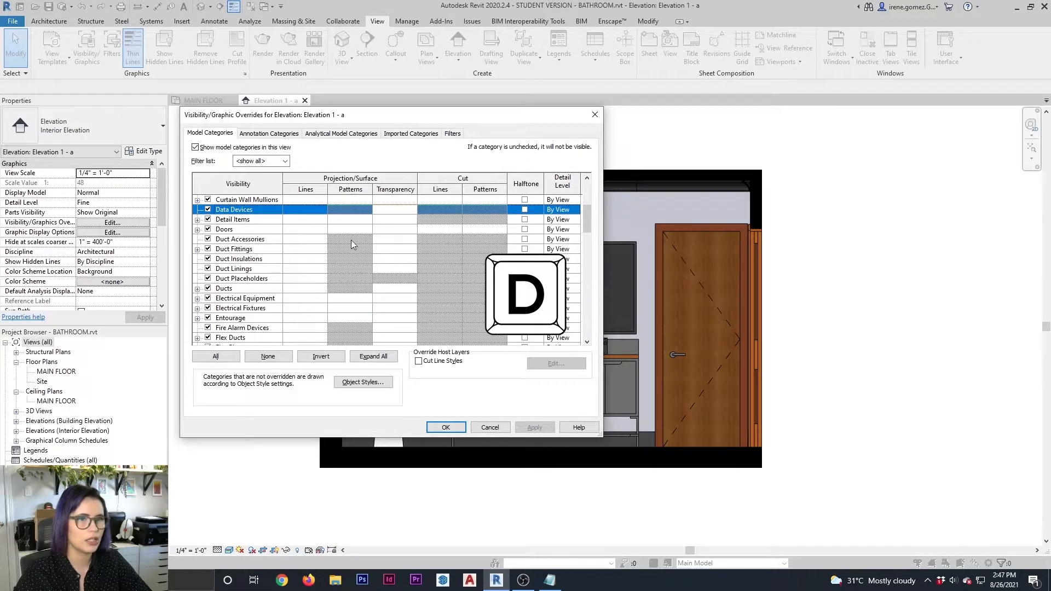
pyautogui.click(499, 230)
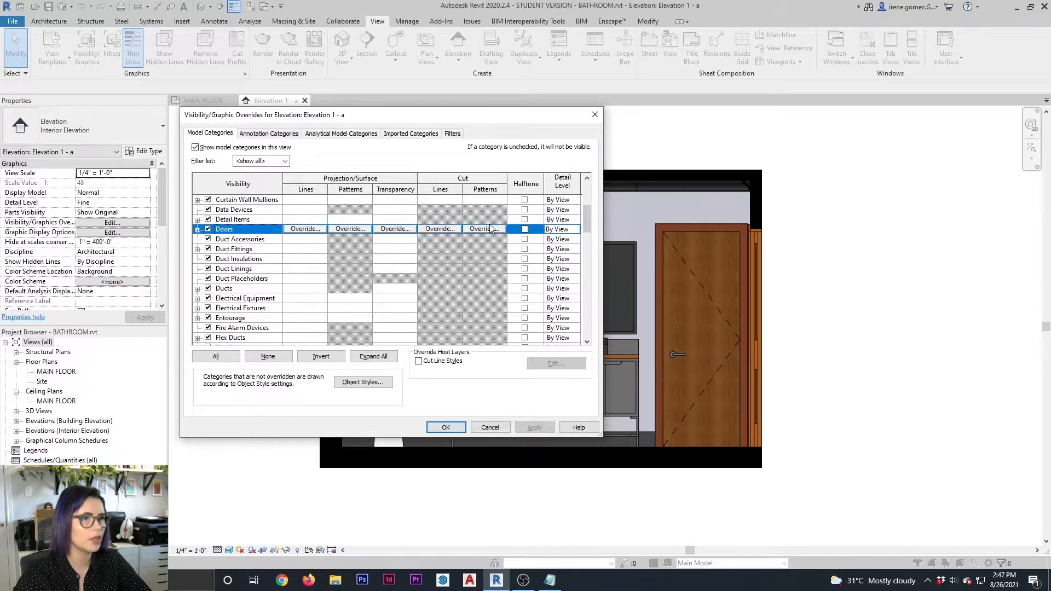
pyautogui.click(499, 230)
pyautogui.click(446, 271)
pyautogui.click(425, 282)
pyautogui.click(438, 287)
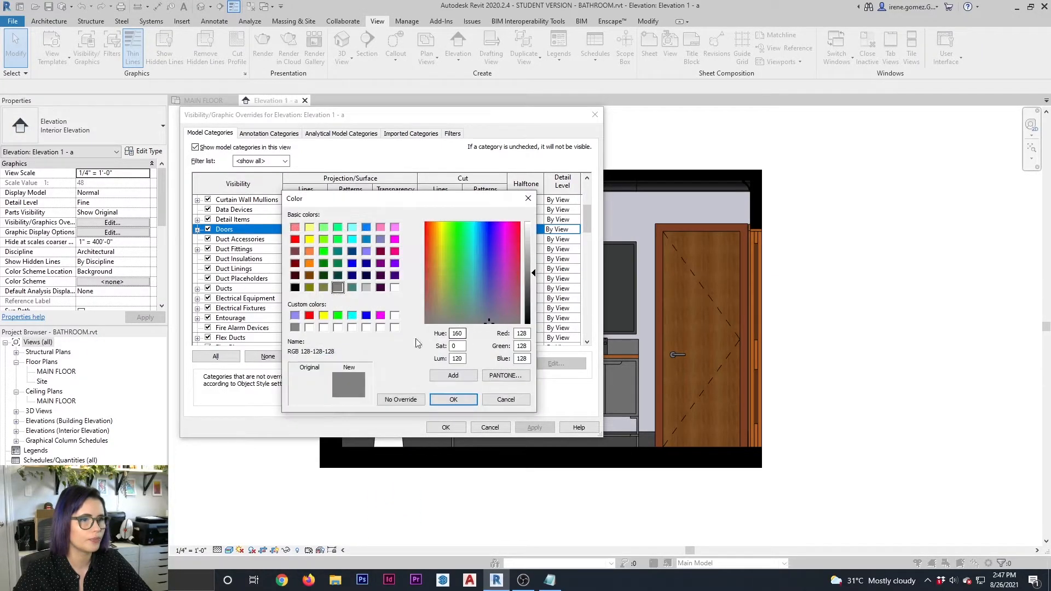
pyautogui.click(296, 287)
pyautogui.click(453, 399)
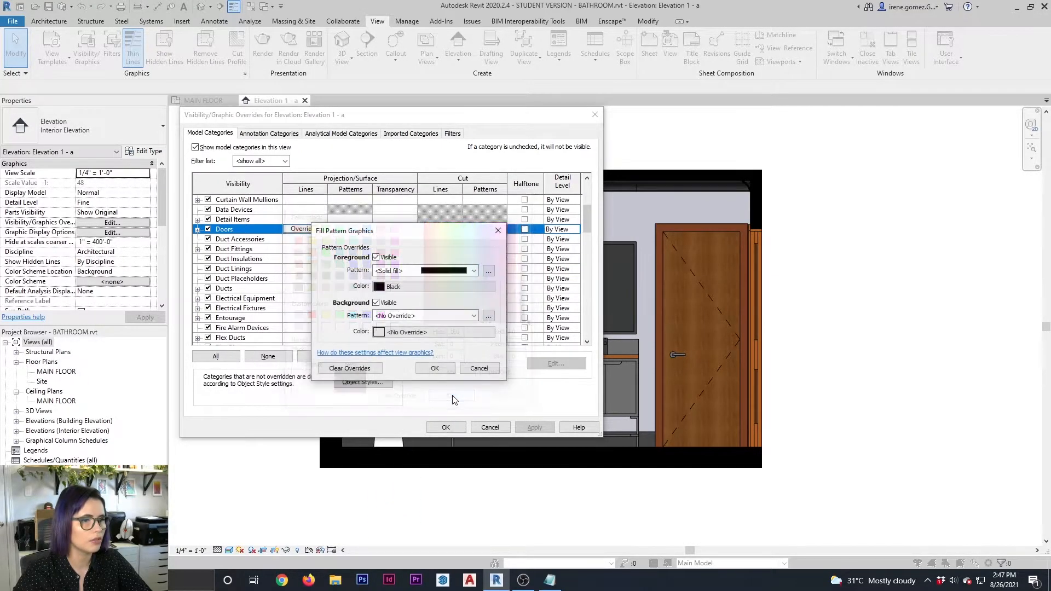
pyautogui.click(435, 368)
pyautogui.click(534, 427)
pyautogui.click(465, 431)
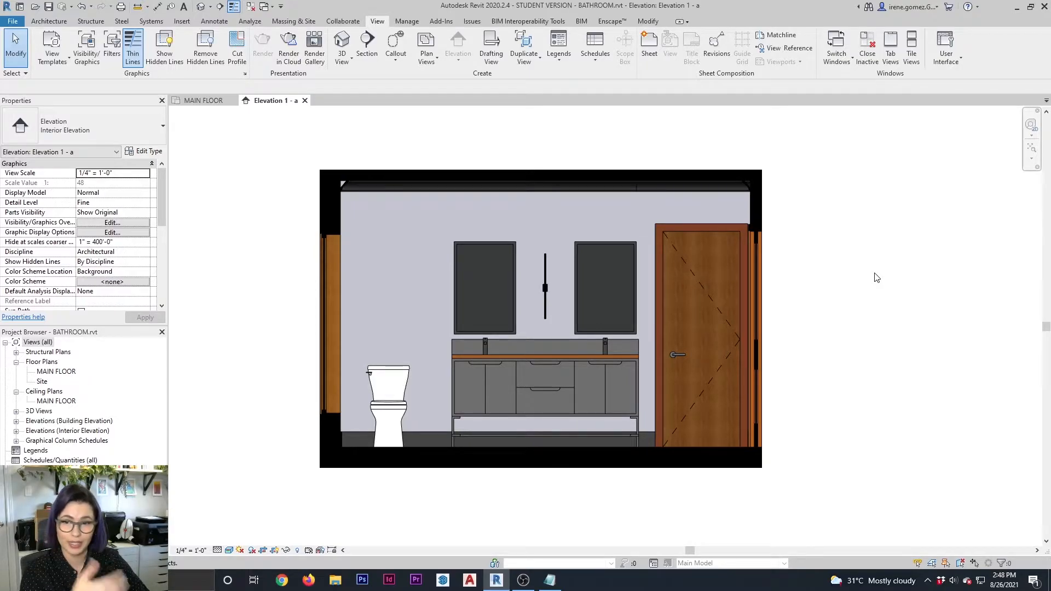
# Step: Start a filled region at the crown moulding's corner gap and duplicate the VENEER V region type as BLACK FILL
pyautogui.scroll(5, 335, 183)
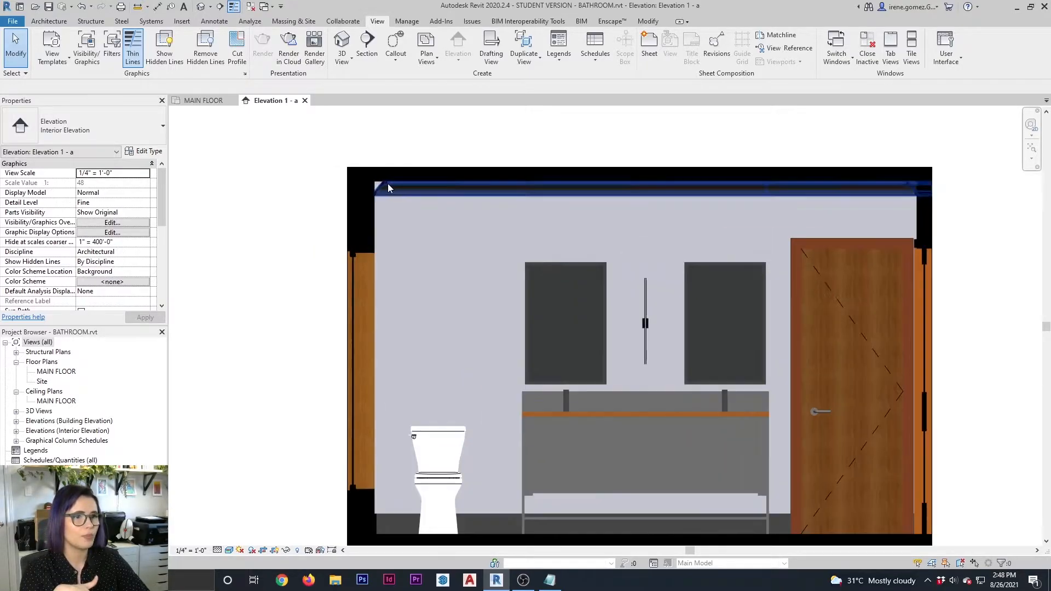
pyautogui.scroll(3, 422, 216)
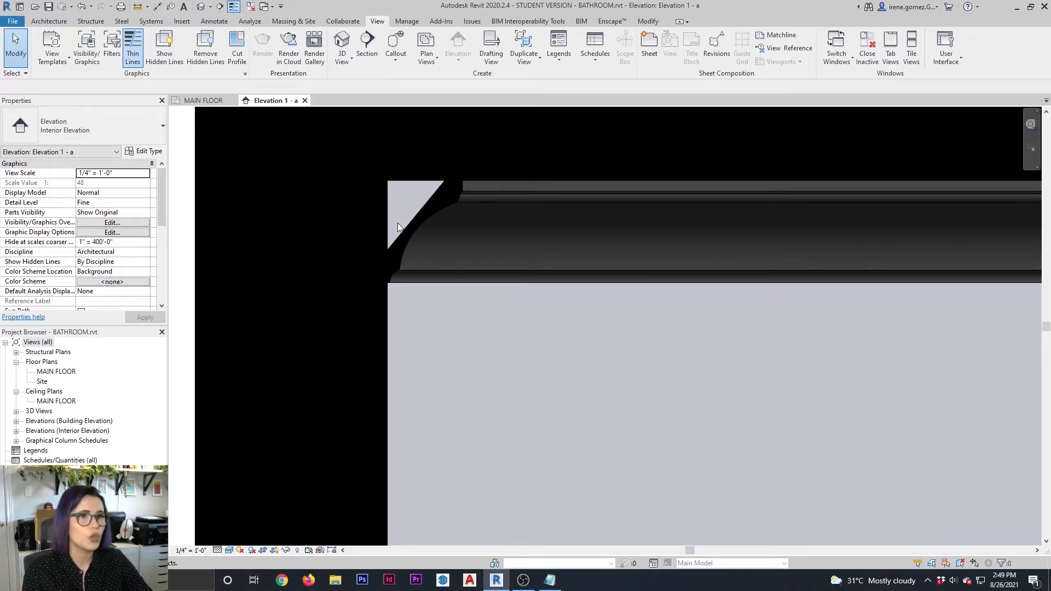
pyautogui.click(222, 24)
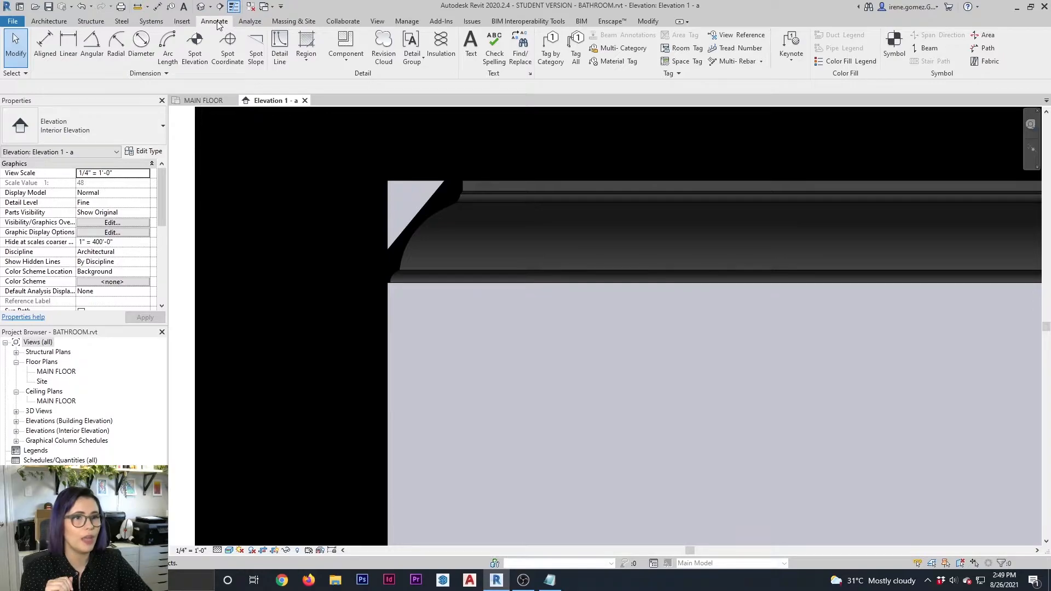
pyautogui.click(313, 38)
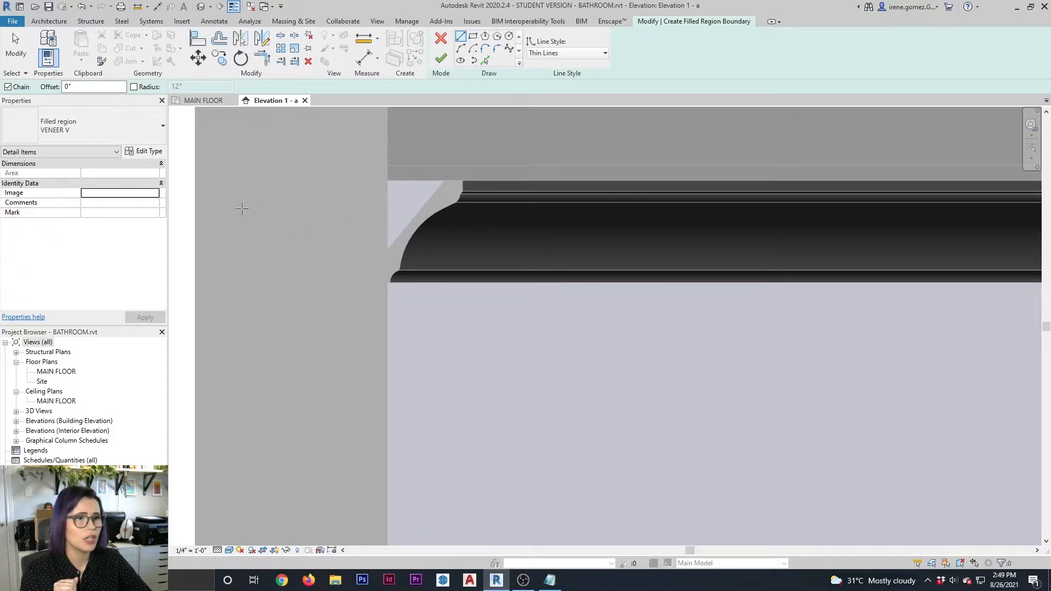
pyautogui.click(152, 134)
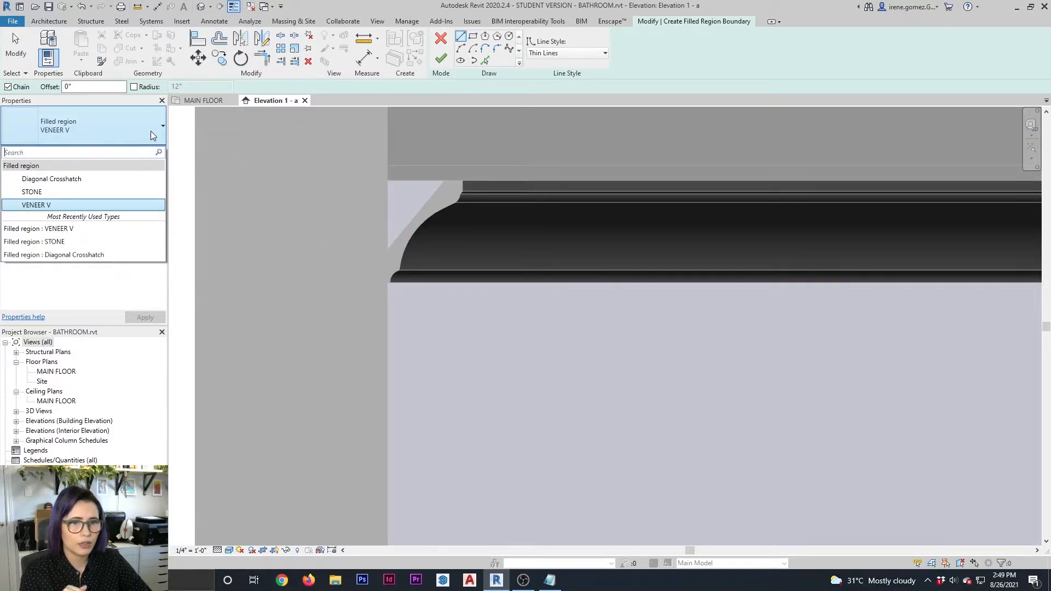
pyautogui.click(151, 132)
pyautogui.click(148, 151)
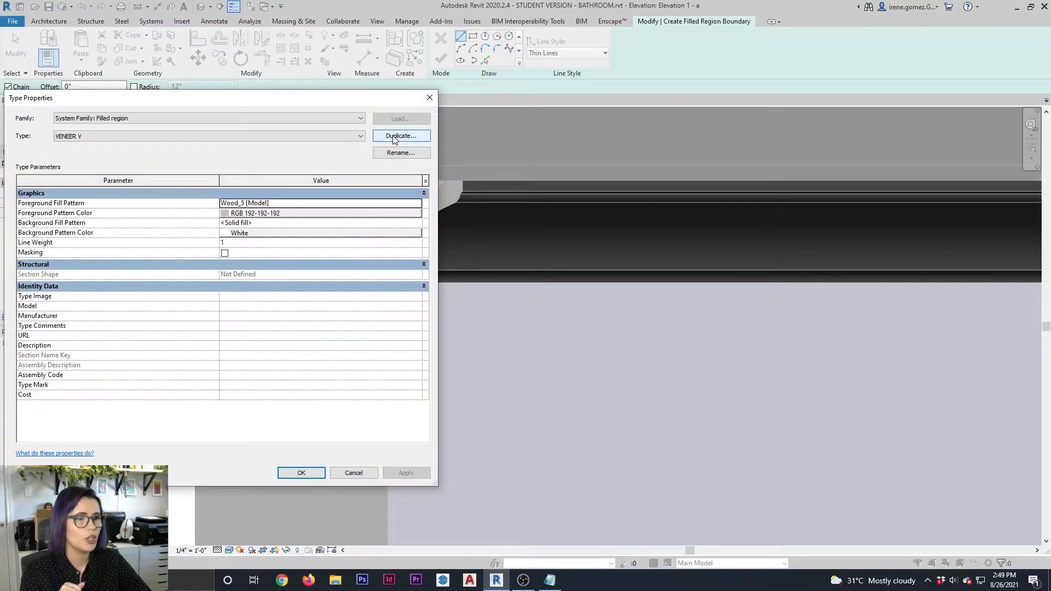
pyautogui.click(394, 137)
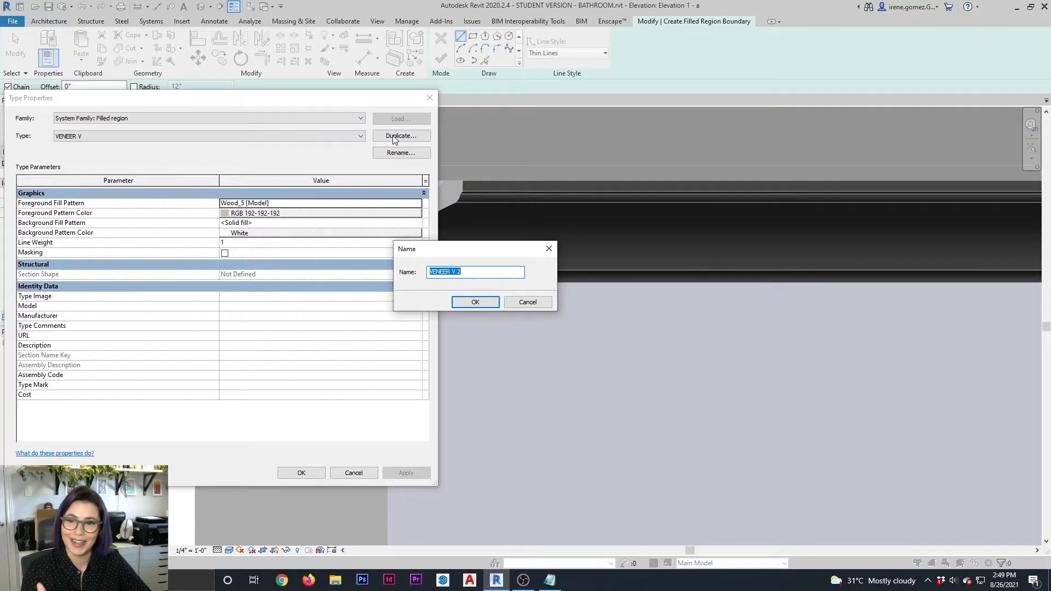
pyautogui.press('BackSpace')
pyautogui.write('BLACK FILL')
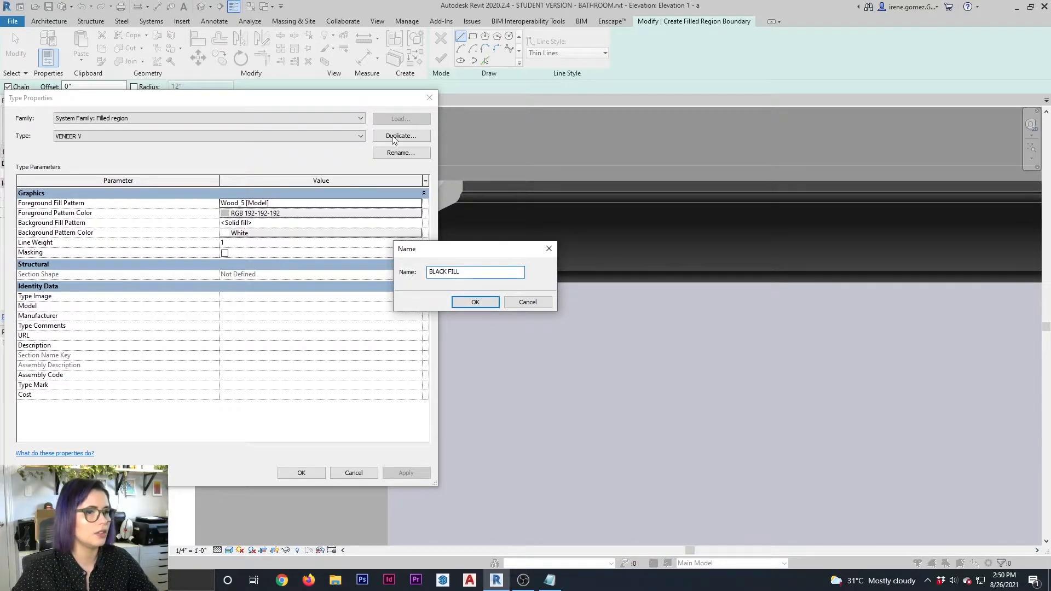
pyautogui.click(474, 304)
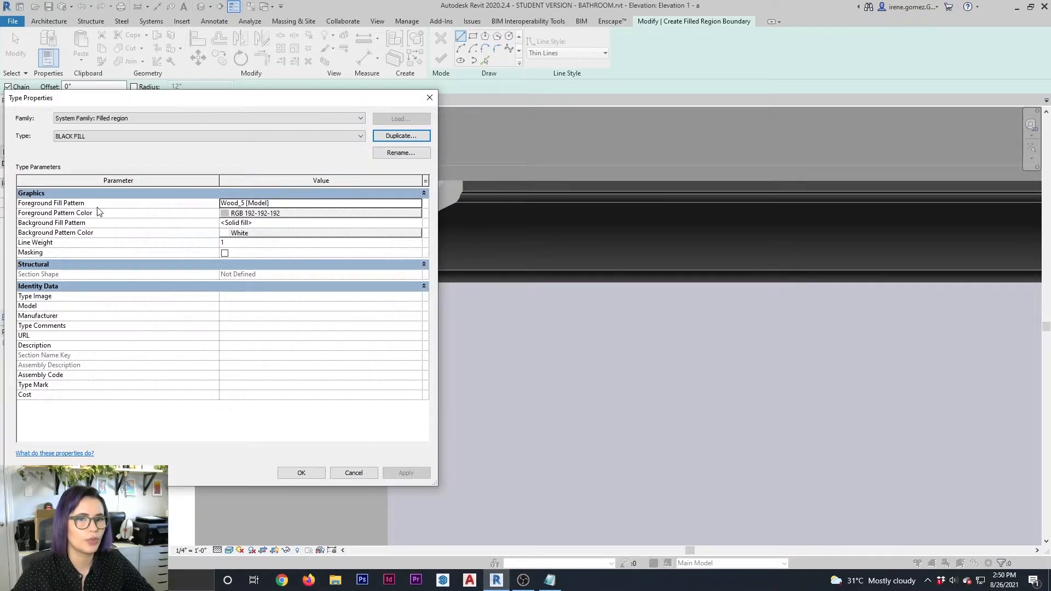
# Step: Set the BLACK FILL type's foreground fill pattern to the drafting pattern <Solid fill>
pyautogui.click(268, 203)
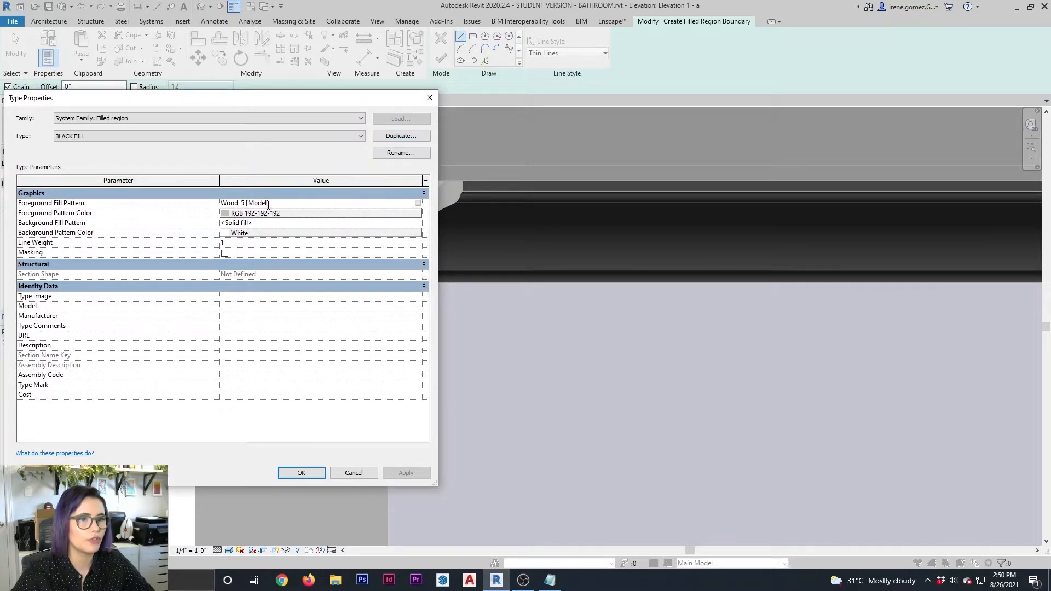
pyautogui.click(418, 203)
pyautogui.scroll(10, 479, 263)
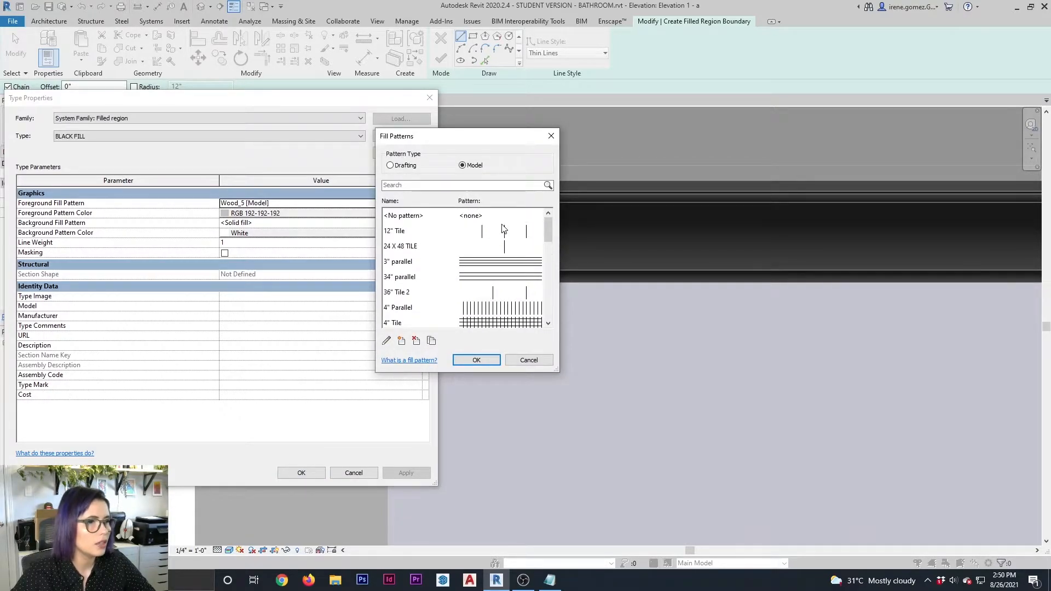
pyautogui.scroll(-10, 503, 228)
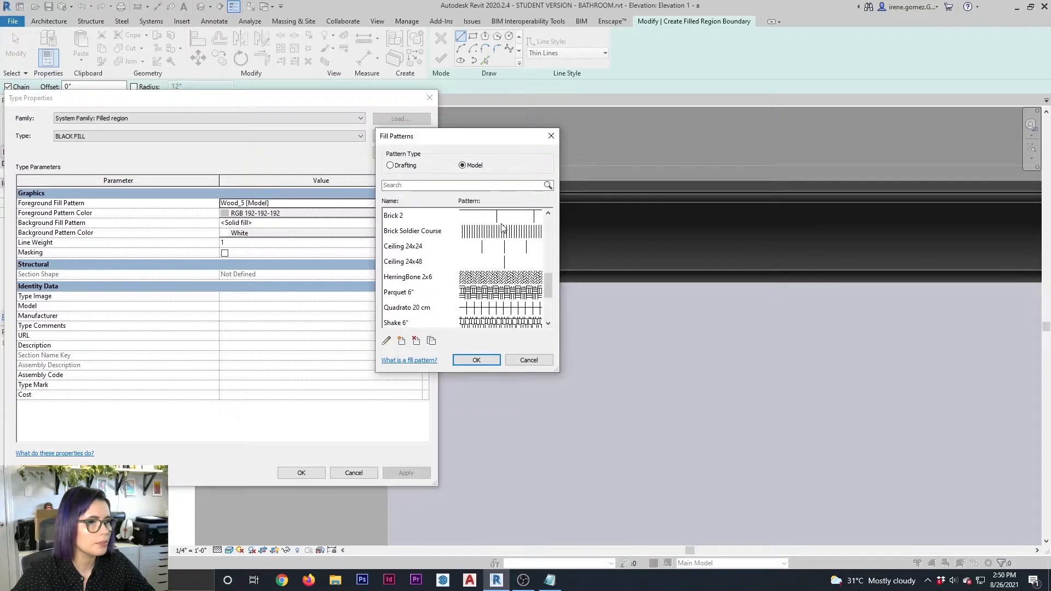
pyautogui.scroll(4, 506, 275)
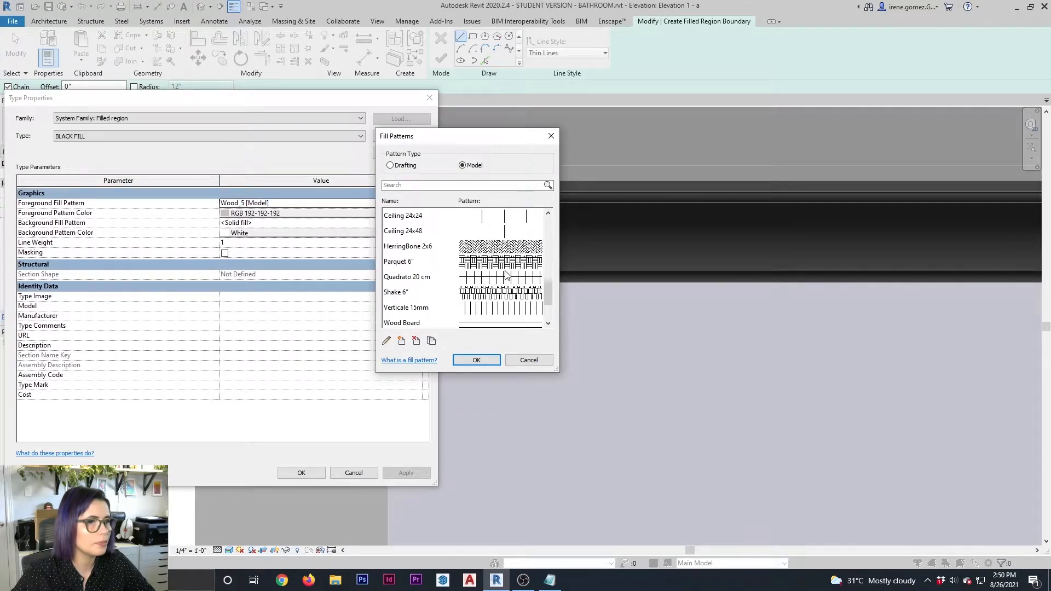
pyautogui.scroll(4, 507, 275)
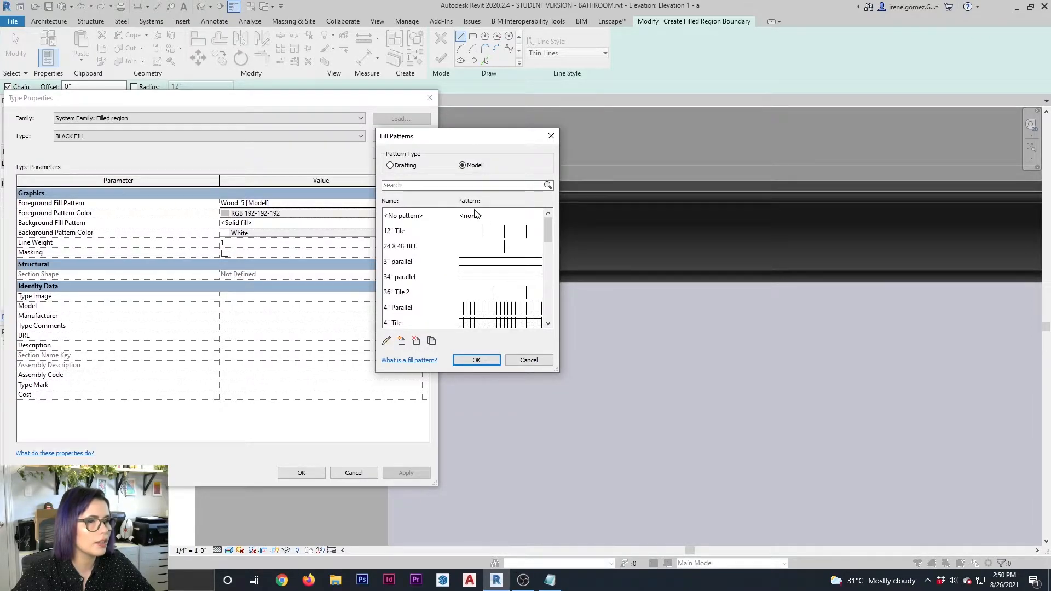
pyautogui.click(390, 165)
pyautogui.click(506, 232)
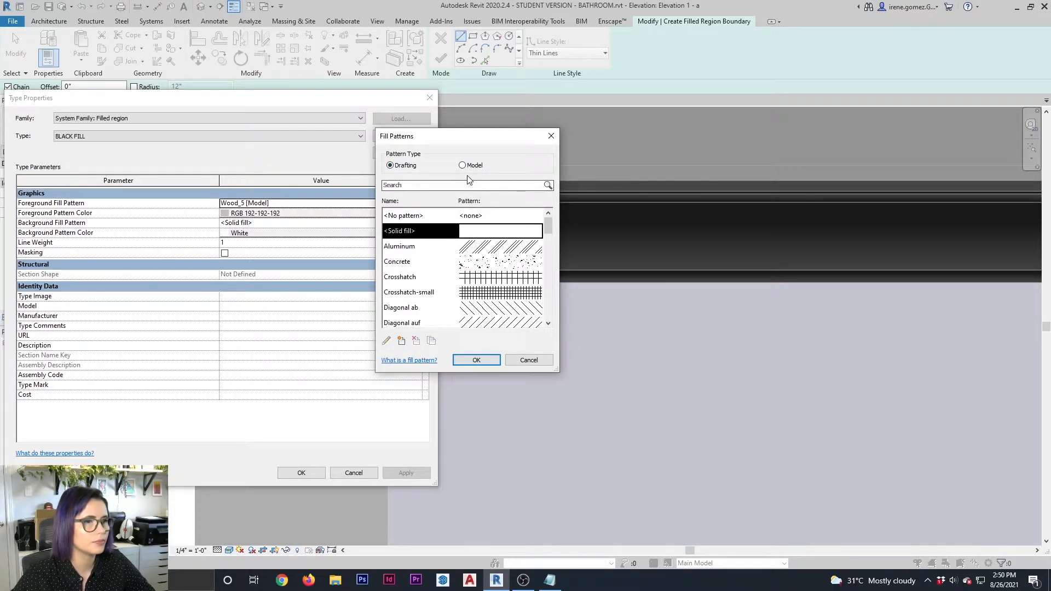
pyautogui.click(477, 360)
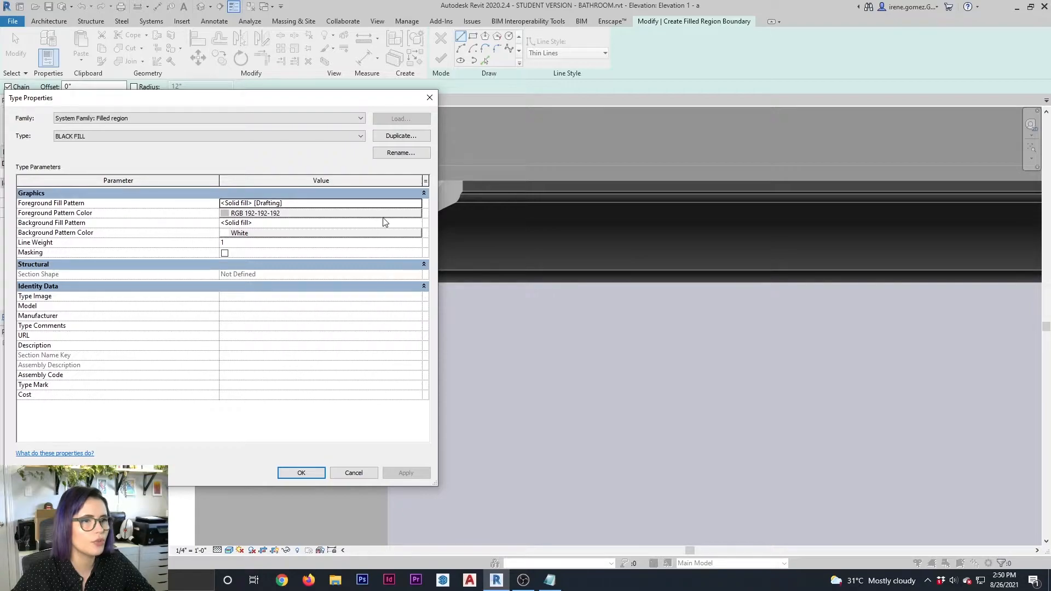
# Step: Set the BLACK FILL type's foreground pattern color to Black and accept the type properties
pyautogui.click(385, 215)
pyautogui.click(106, 274)
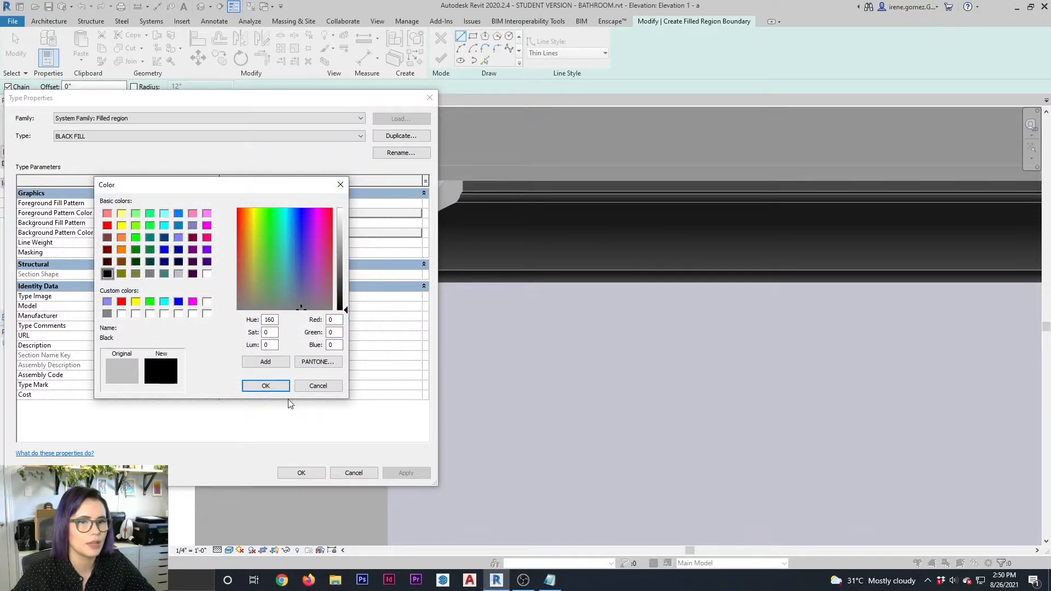
pyautogui.click(275, 387)
pyautogui.click(301, 473)
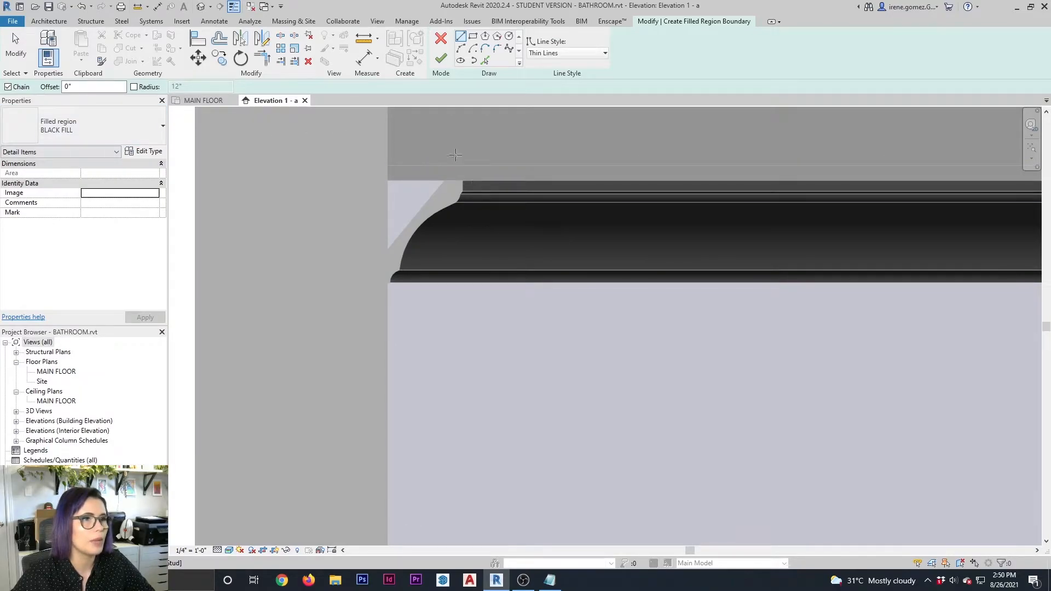
# Step: Sketch a closed triangular boundary around the gap behind the crown moulding at the left wall and ceiling corner
pyautogui.click(385, 181)
pyautogui.click(389, 250)
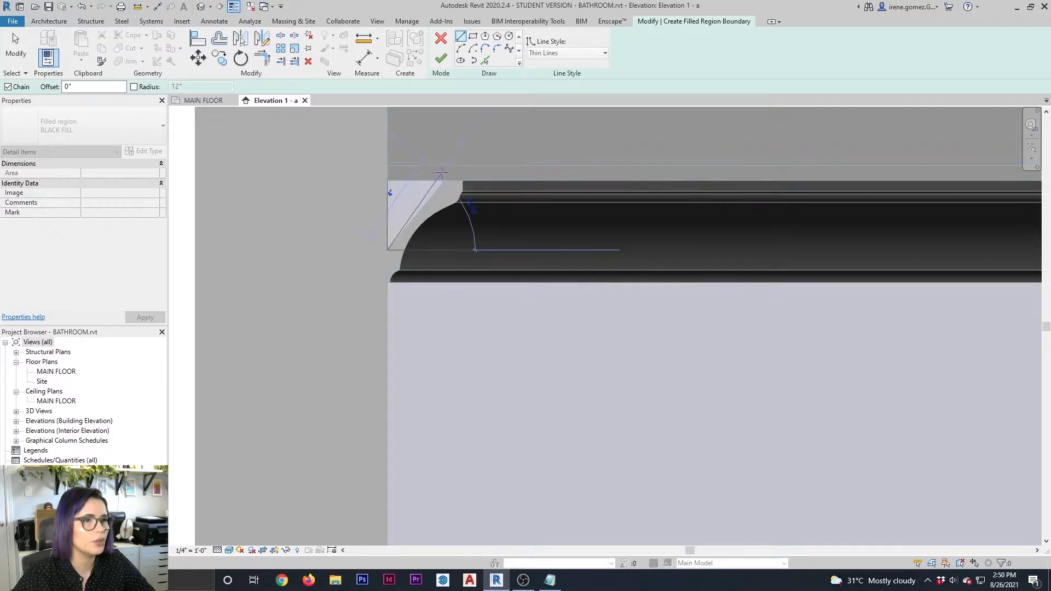
pyautogui.click(388, 182)
# Step: Sketch a matching triangular boundary over the gap behind the crown moulding at the right wall corner and finish the filled region
pyautogui.scroll(-4, 299, 254)
pyautogui.scroll(-5, 299, 254)
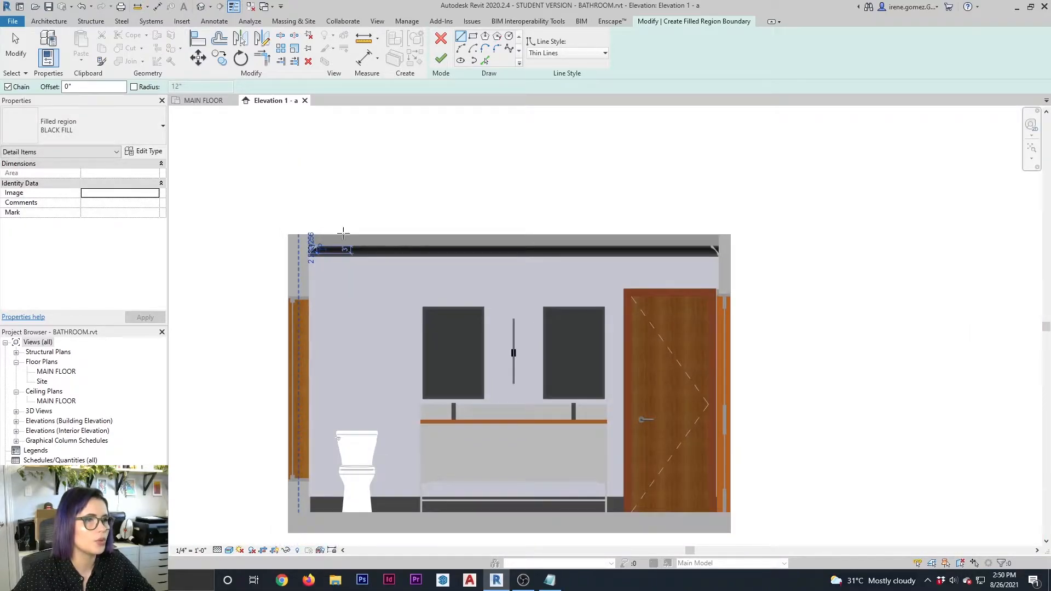
pyautogui.scroll(8, 751, 246)
pyautogui.scroll(2, 564, 204)
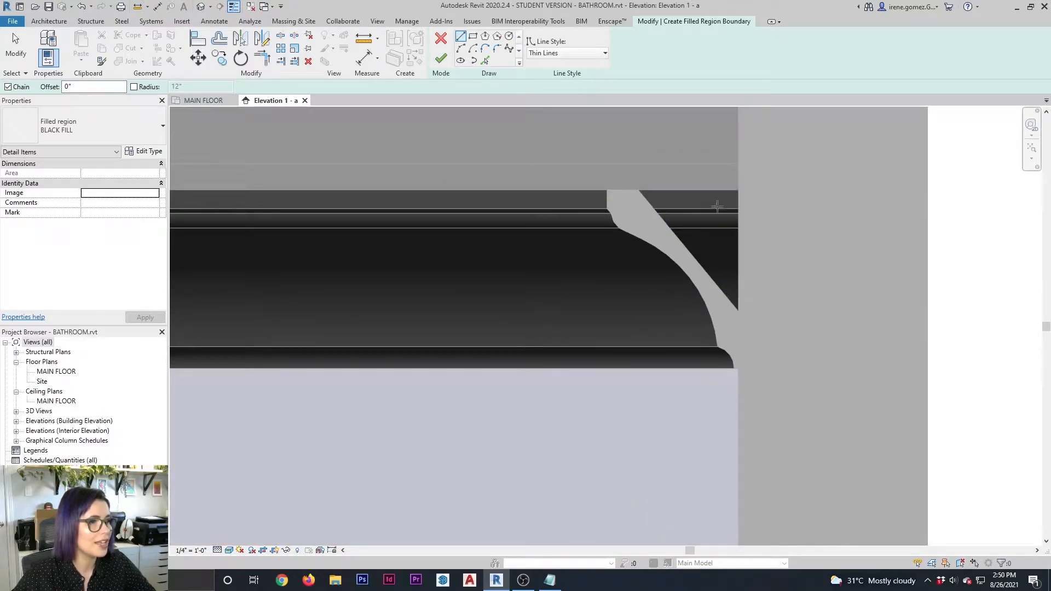
pyautogui.click(638, 190)
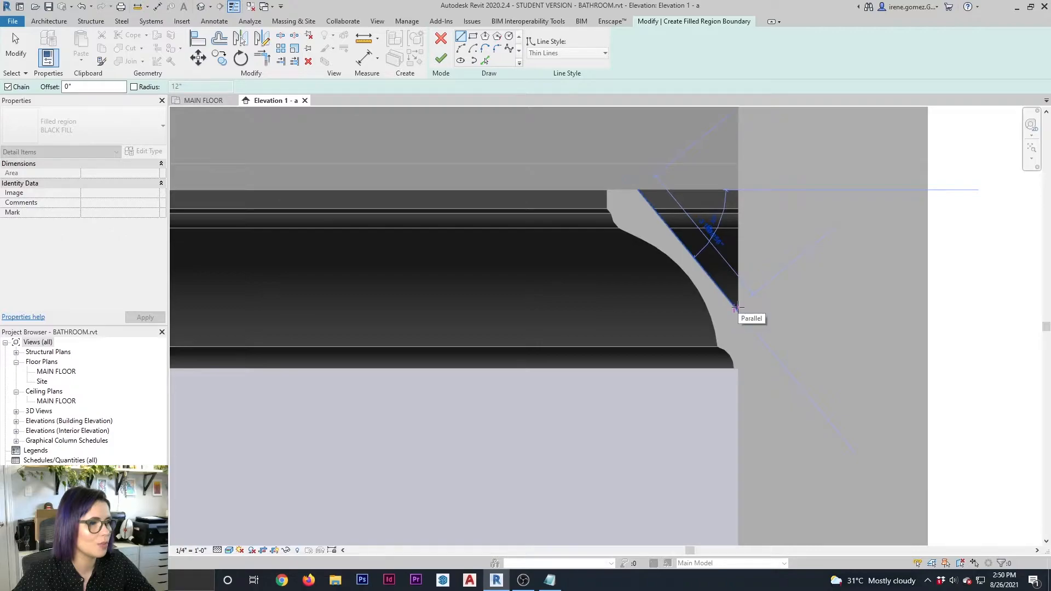
pyautogui.click(738, 311)
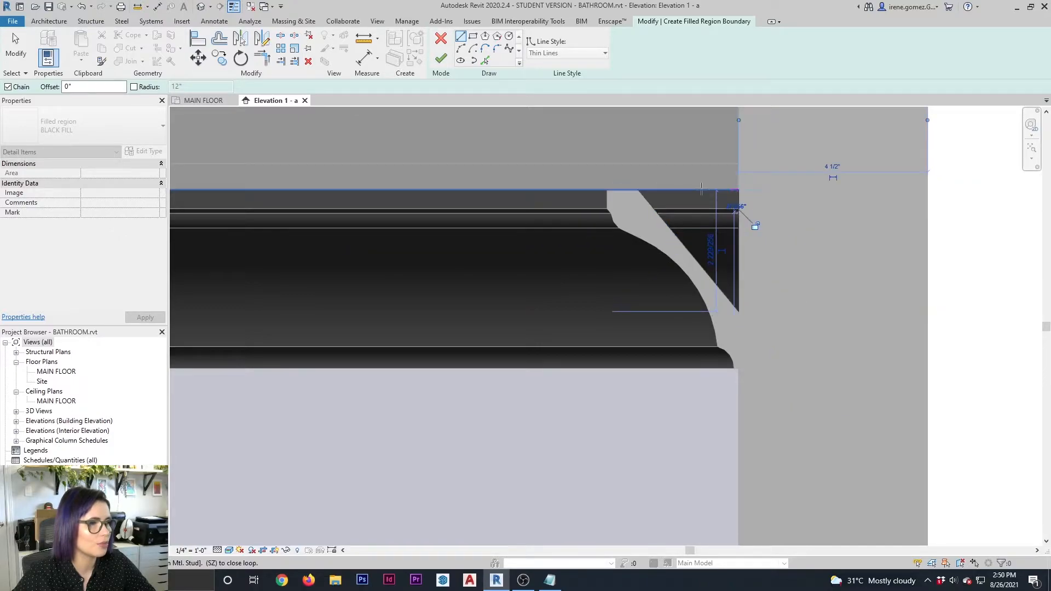
pyautogui.press('Escape')
pyautogui.click(440, 59)
pyautogui.click(949, 285)
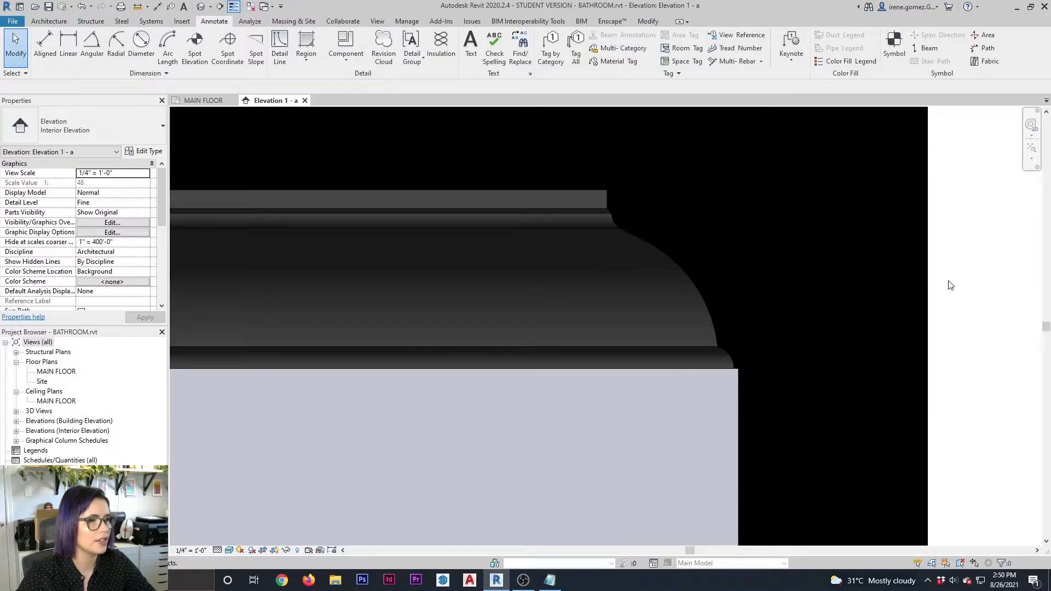
# Step: Inspect the masked crown moulding corners, the door side and the whole vanity wall elevation
pyautogui.scroll(-5, 942, 227)
pyautogui.scroll(5, 326, 241)
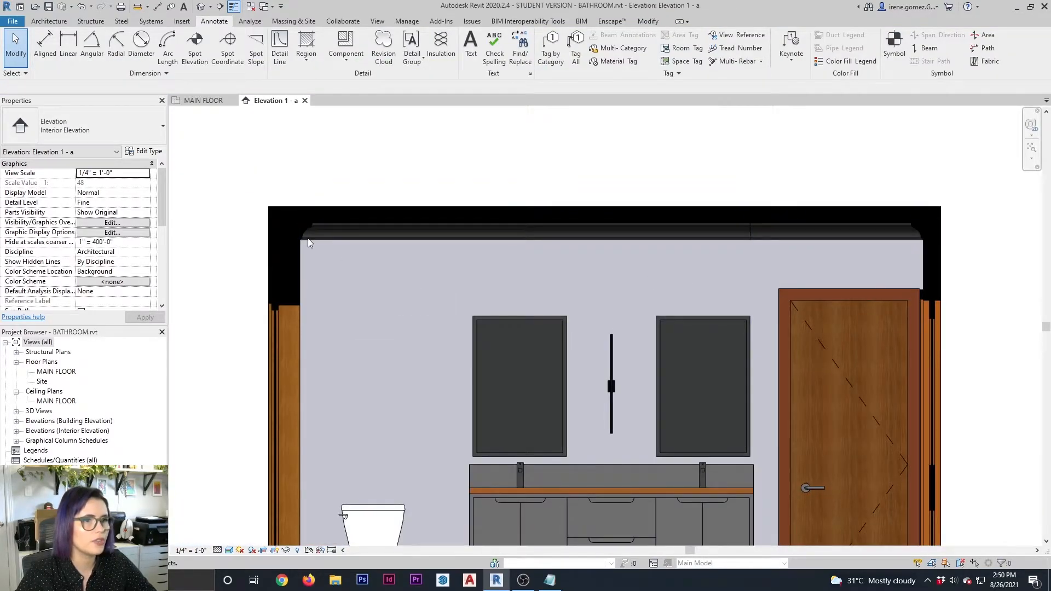
pyautogui.scroll(-5, 373, 184)
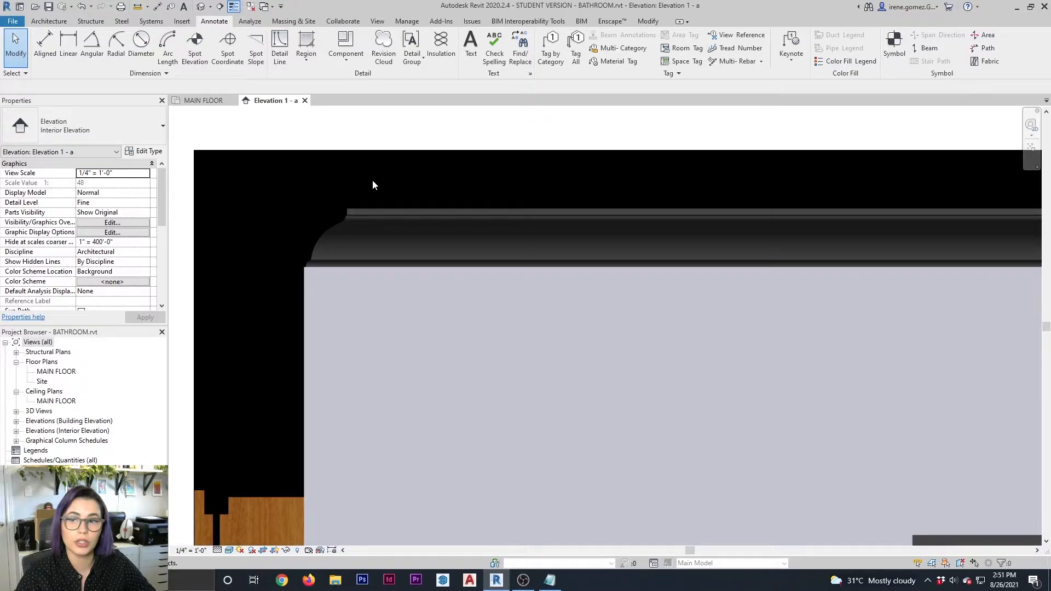
pyautogui.scroll(5, 791, 202)
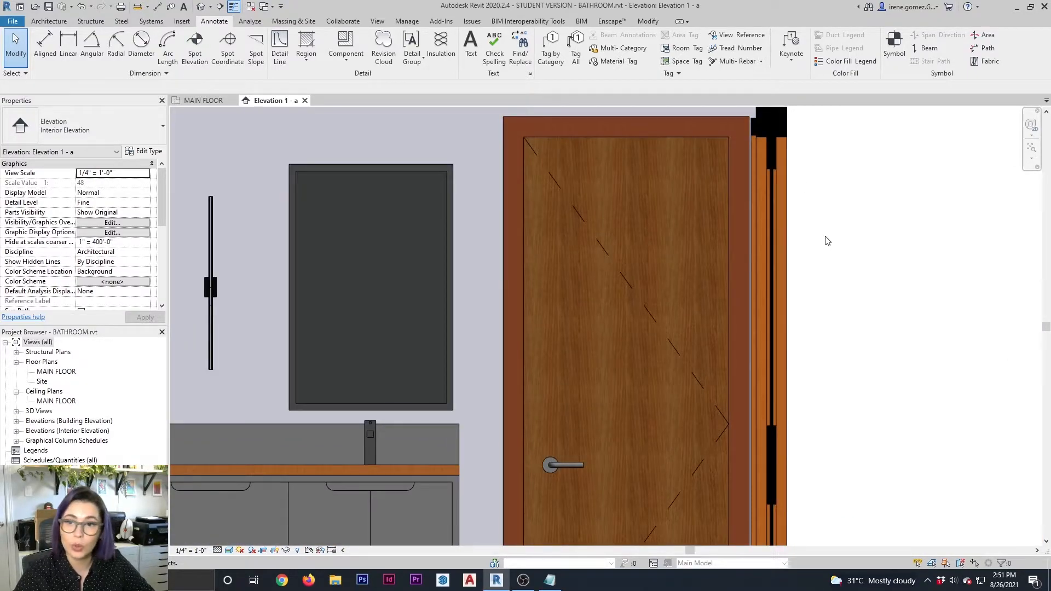
pyautogui.scroll(-4, 879, 330)
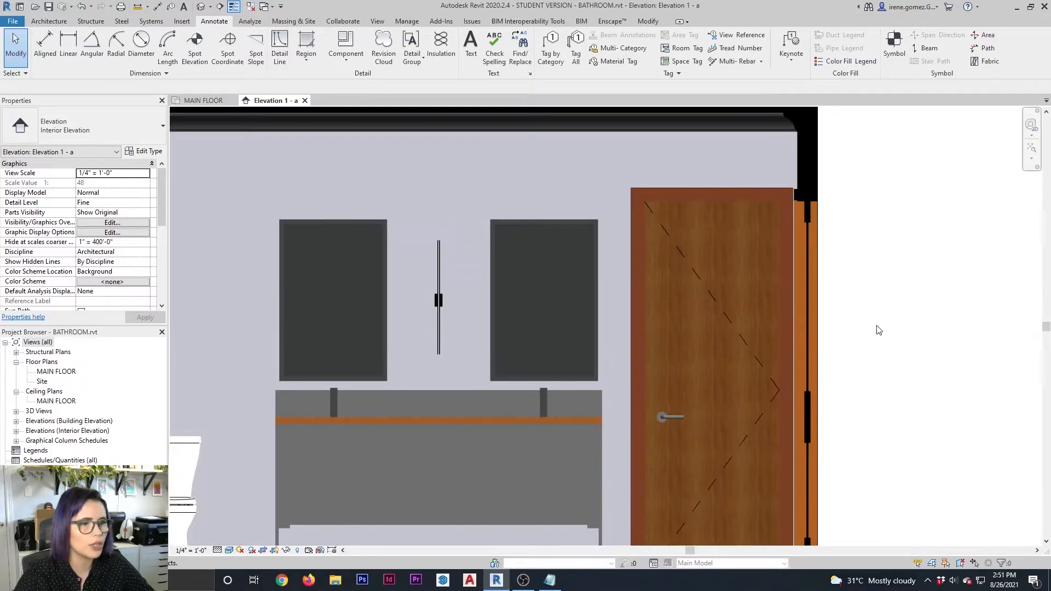
pyautogui.moveTo(571, 428); pyautogui.dragTo(576, 407, button='middle')
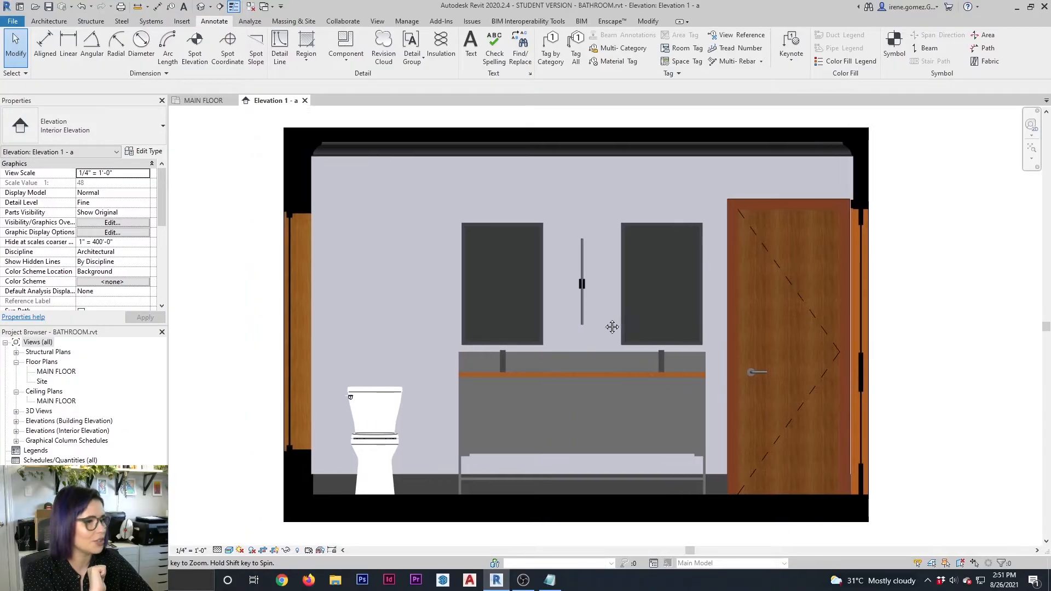
pyautogui.scroll(-2, 679, 329)
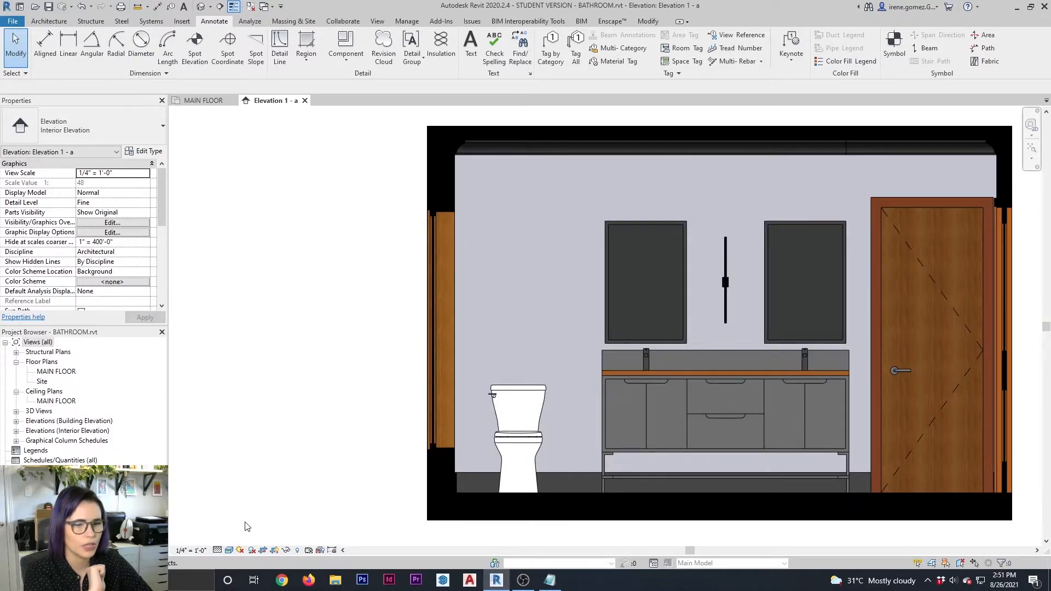
# Step: Turn on Cast Shadows in the elevation's Graphic Display Options and apply it
pyautogui.click(229, 551)
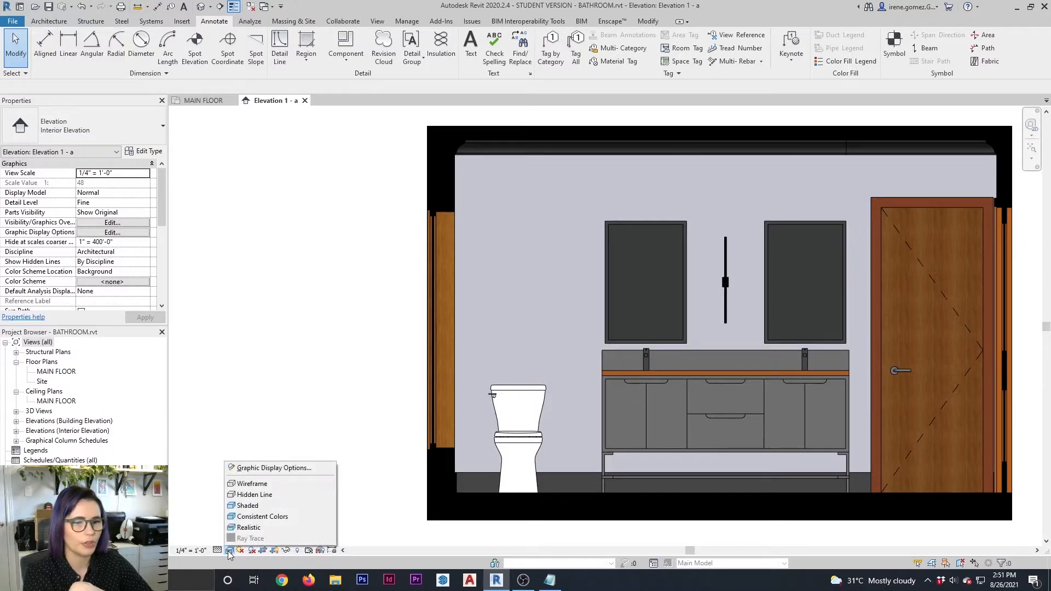
pyautogui.click(254, 468)
pyautogui.moveTo(231, 116); pyautogui.dragTo(335, 160)
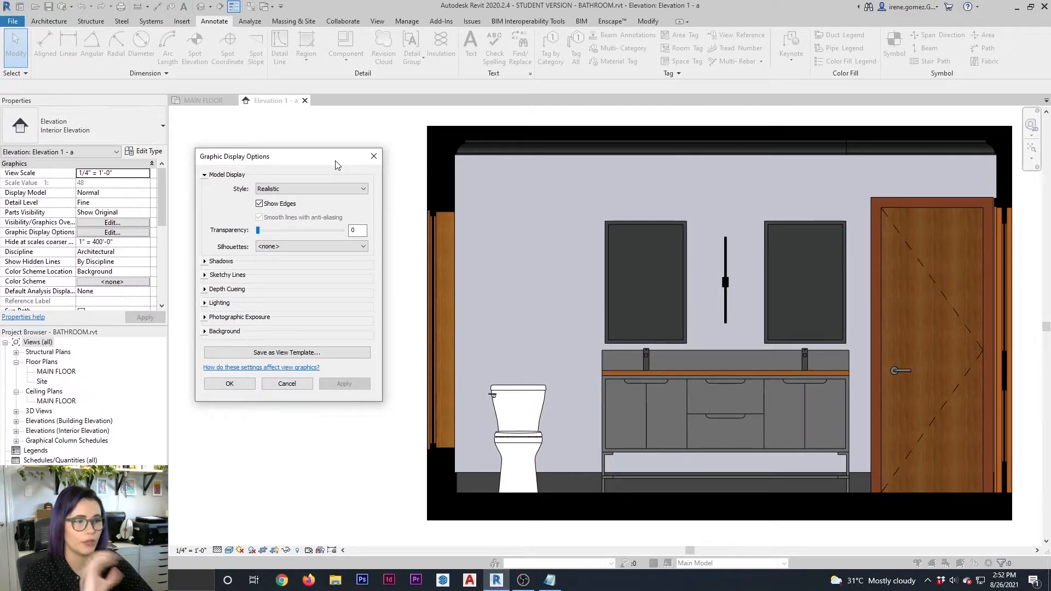
pyautogui.click(204, 262)
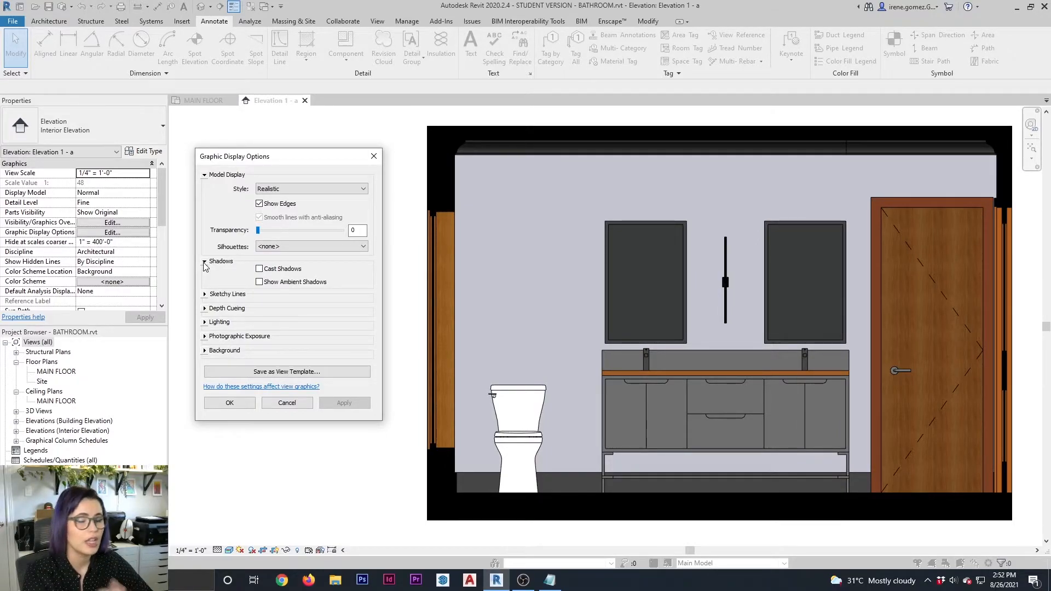
pyautogui.click(260, 269)
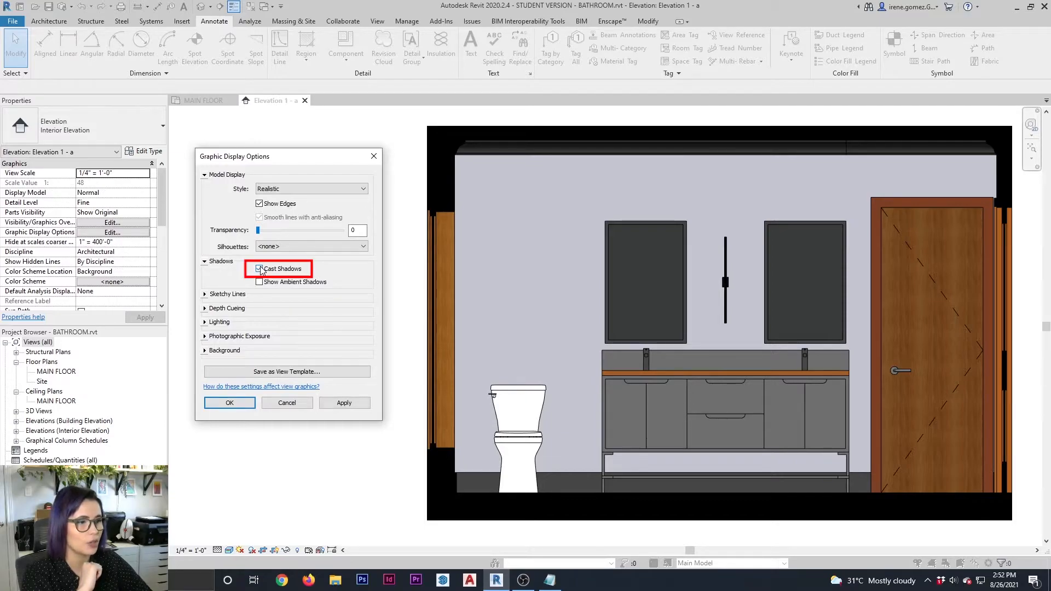
pyautogui.click(341, 405)
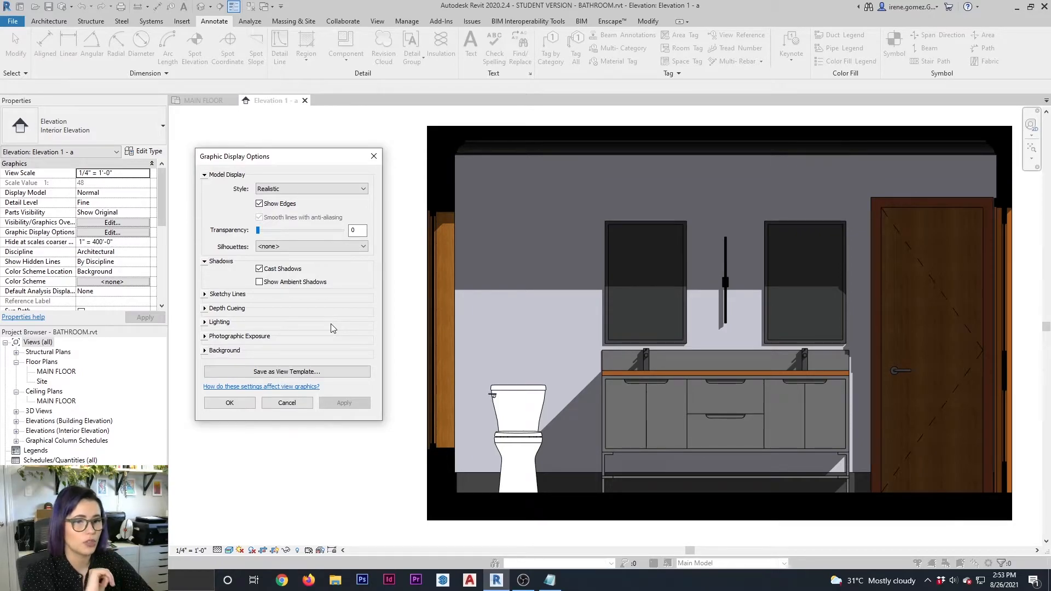
# Step: Open the elevation's sun settings from the lighting options and apply a sun altitude of 45°
pyautogui.click(204, 323)
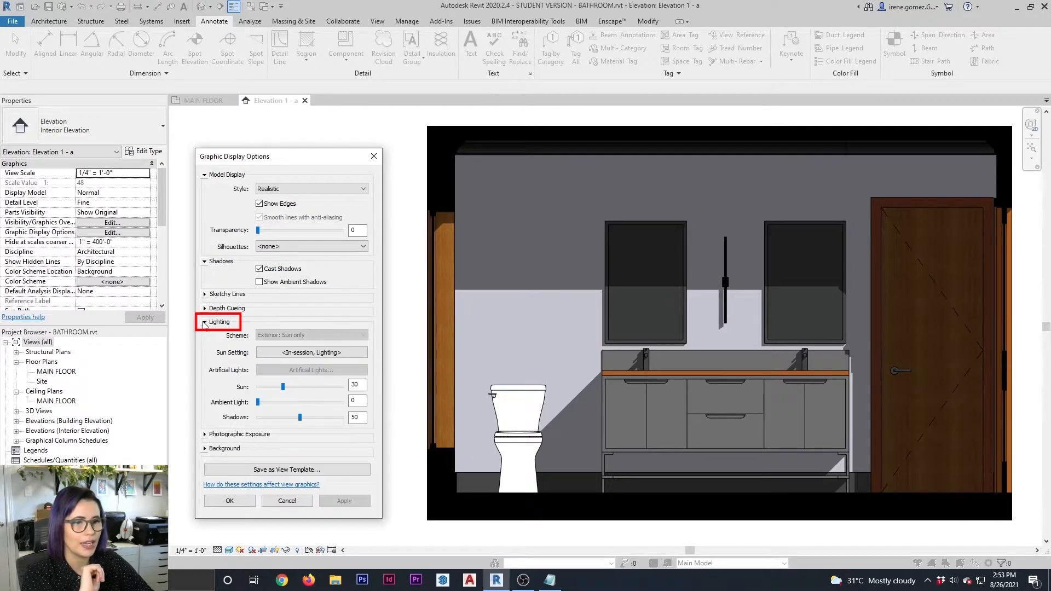
pyautogui.click(302, 353)
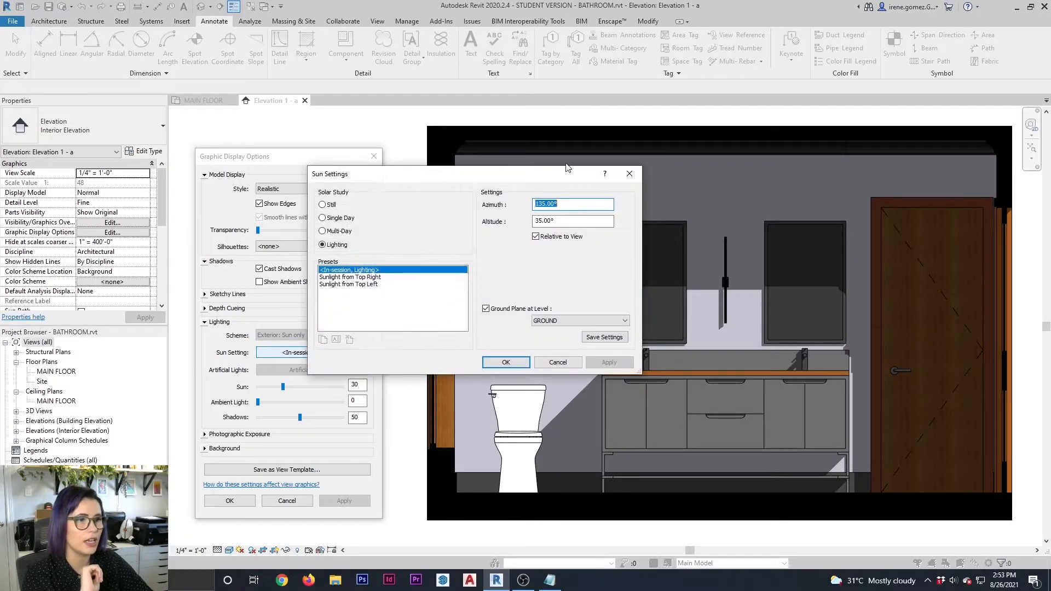
pyautogui.moveTo(537, 175); pyautogui.dragTo(309, 188)
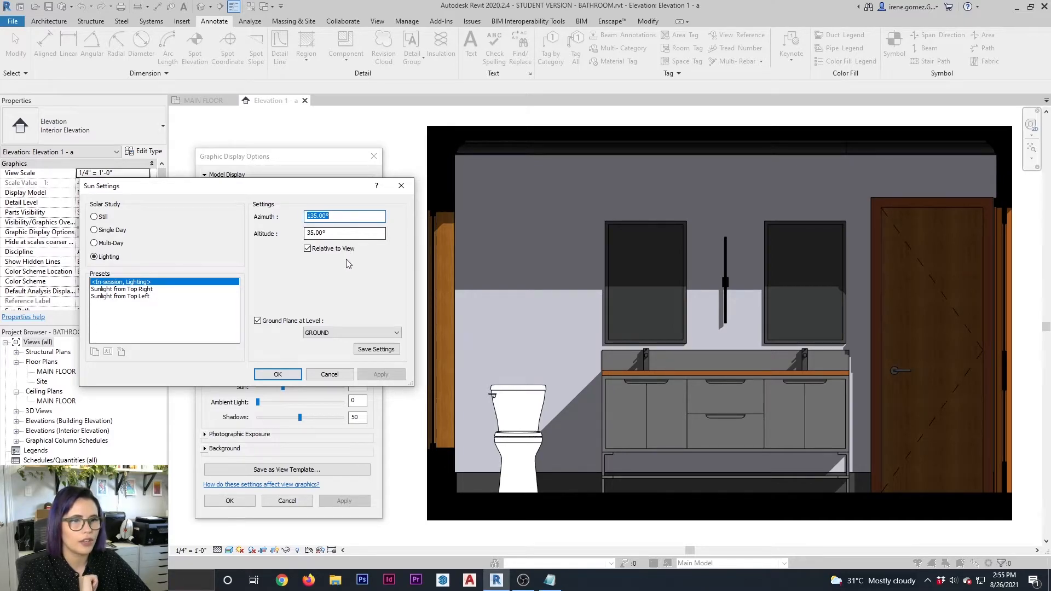
pyautogui.moveTo(338, 235); pyautogui.dragTo(267, 225)
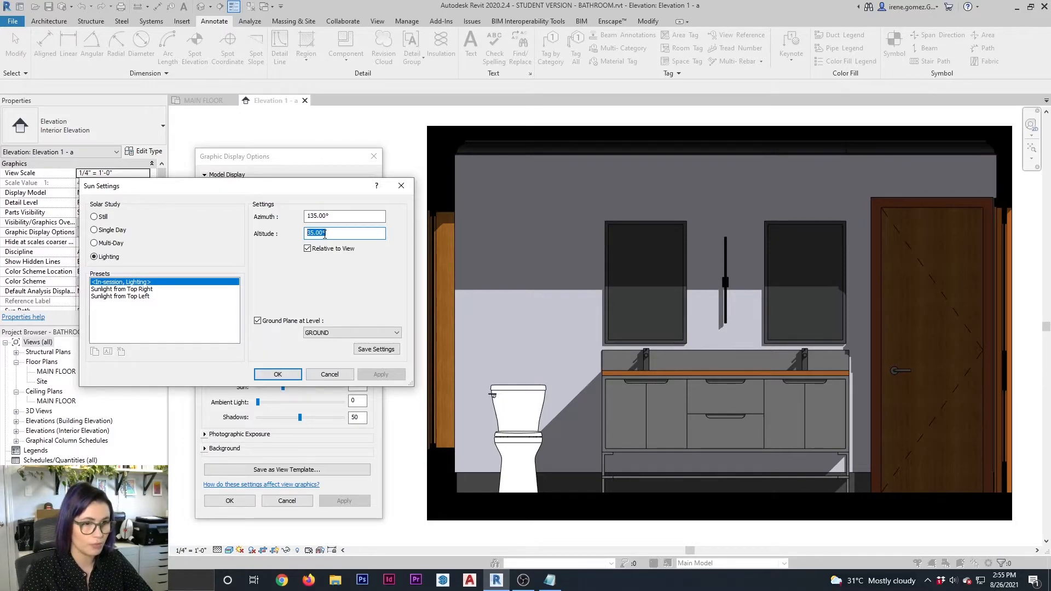
pyautogui.write('45')
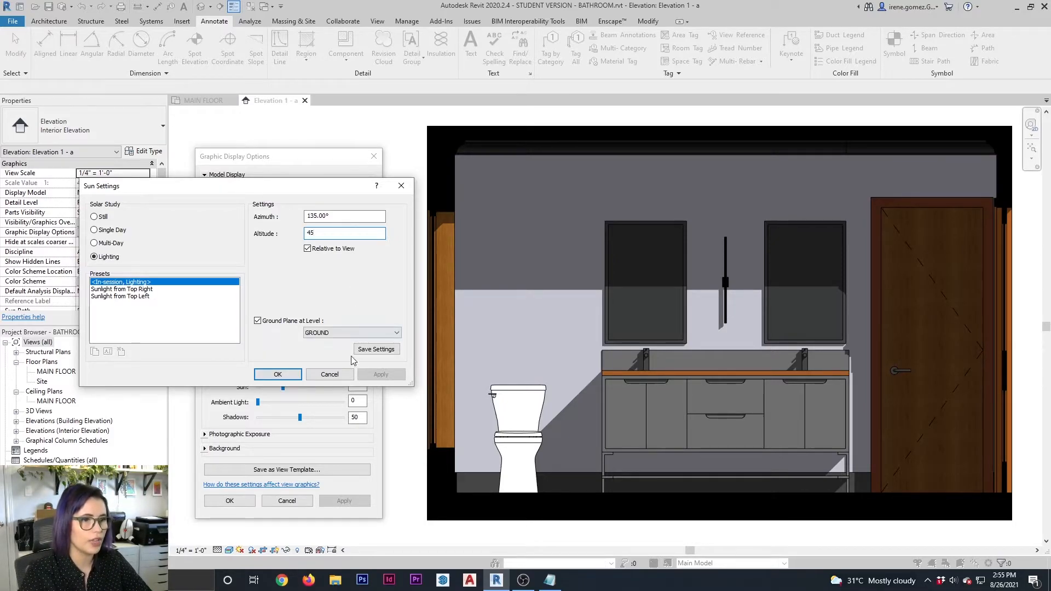
pyautogui.click(381, 375)
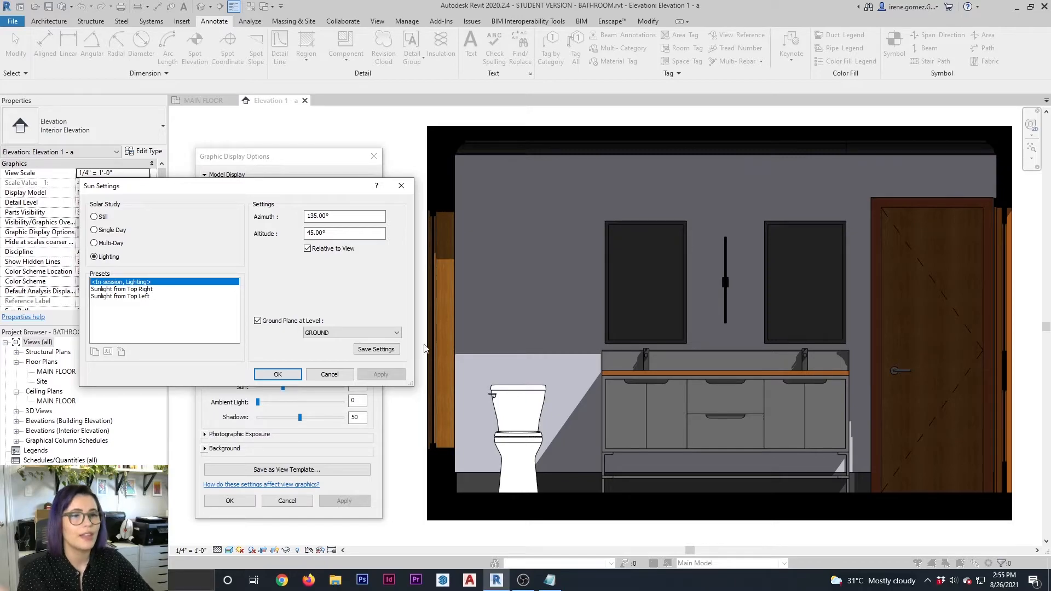
# Step: Lower the sun altitude to 25° and apply it to the elevation
pyautogui.click(342, 234)
pyautogui.moveTo(342, 234); pyautogui.dragTo(294, 238)
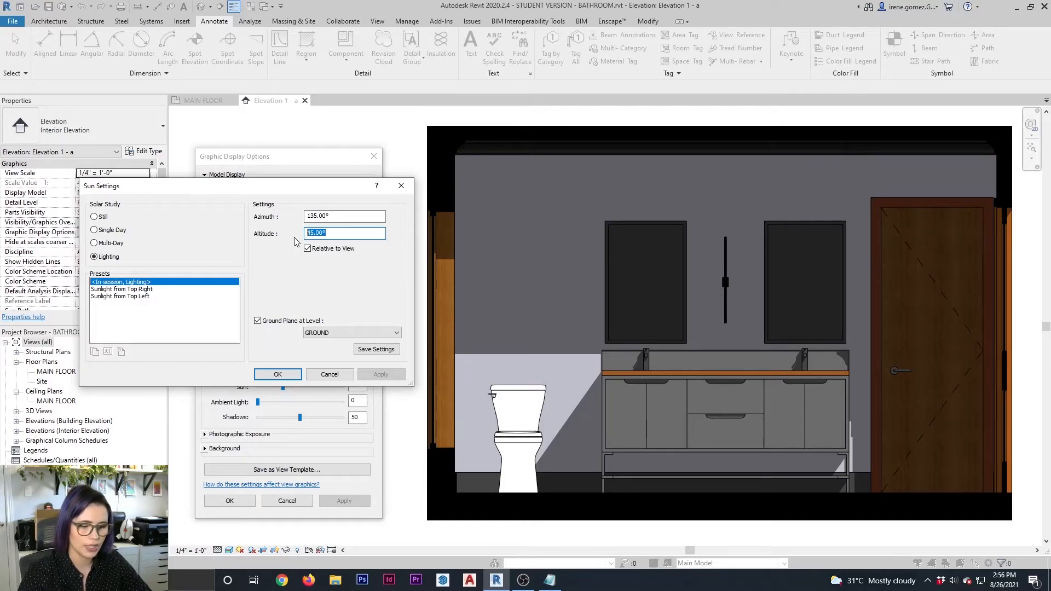
pyautogui.write('25')
pyautogui.click(339, 216)
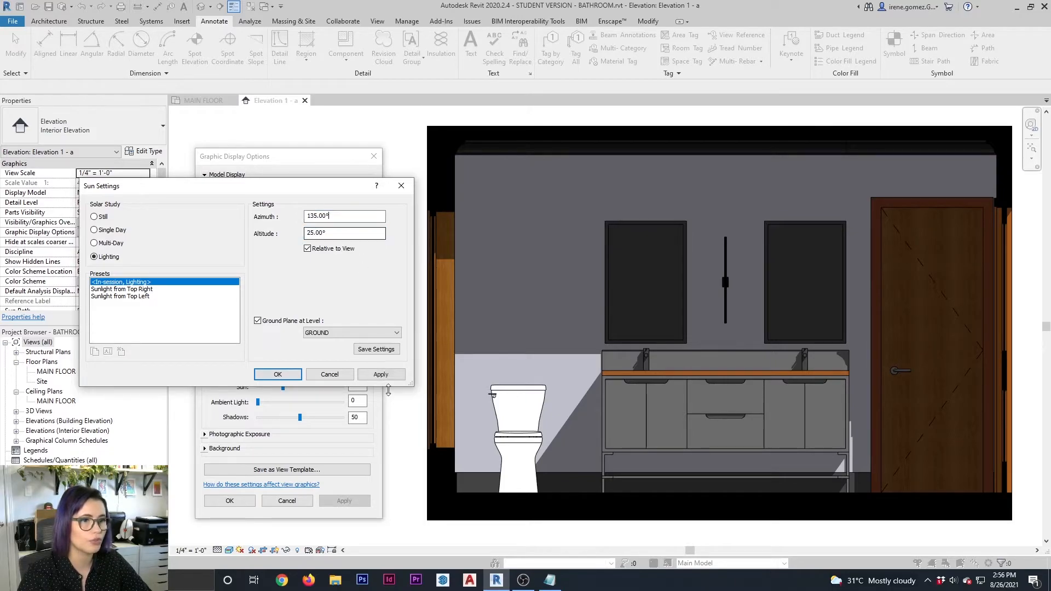
pyautogui.click(382, 375)
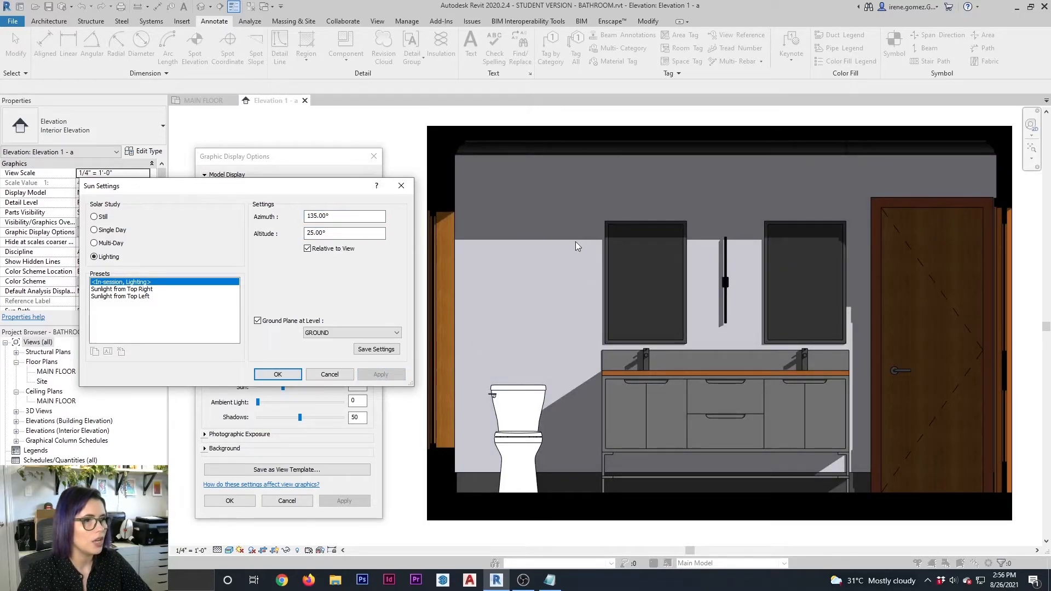
# Step: Set the sun altitude to 5° and apply it to the elevation
pyautogui.click(344, 233)
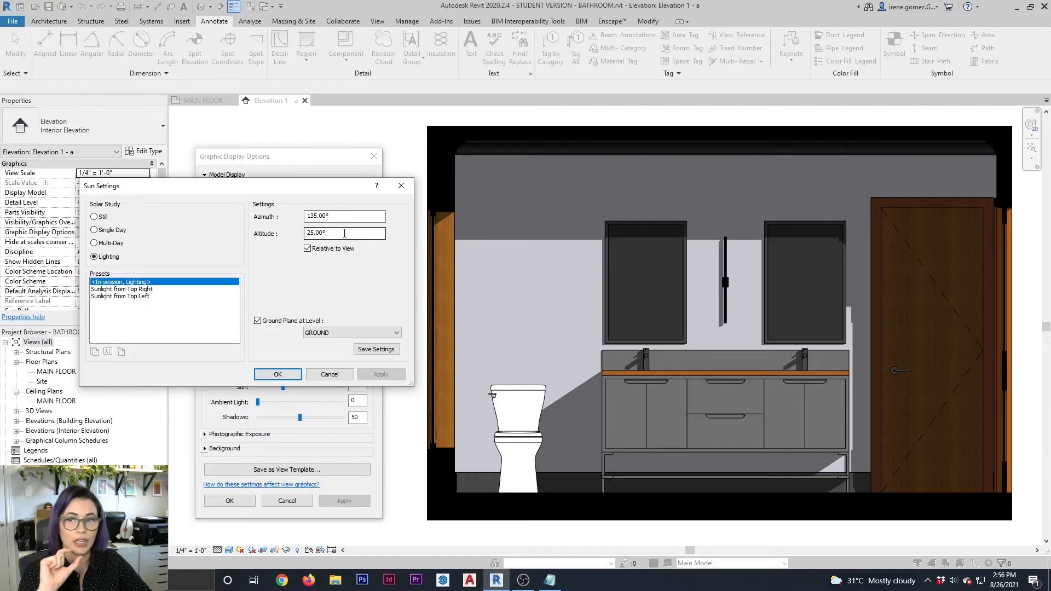
pyautogui.doubleClick(344, 233)
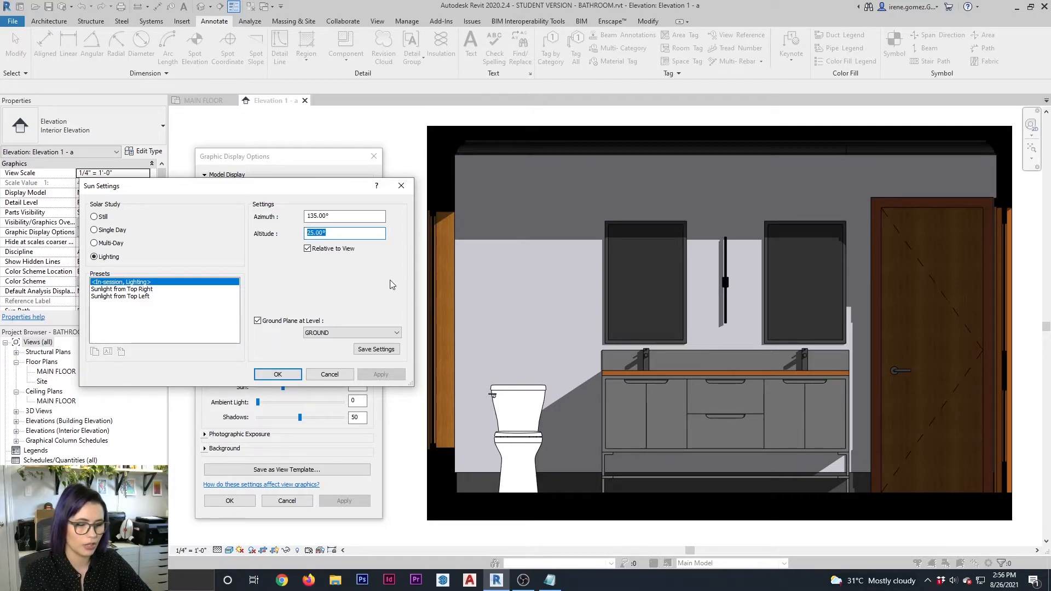
pyautogui.write('5')
pyautogui.click(381, 375)
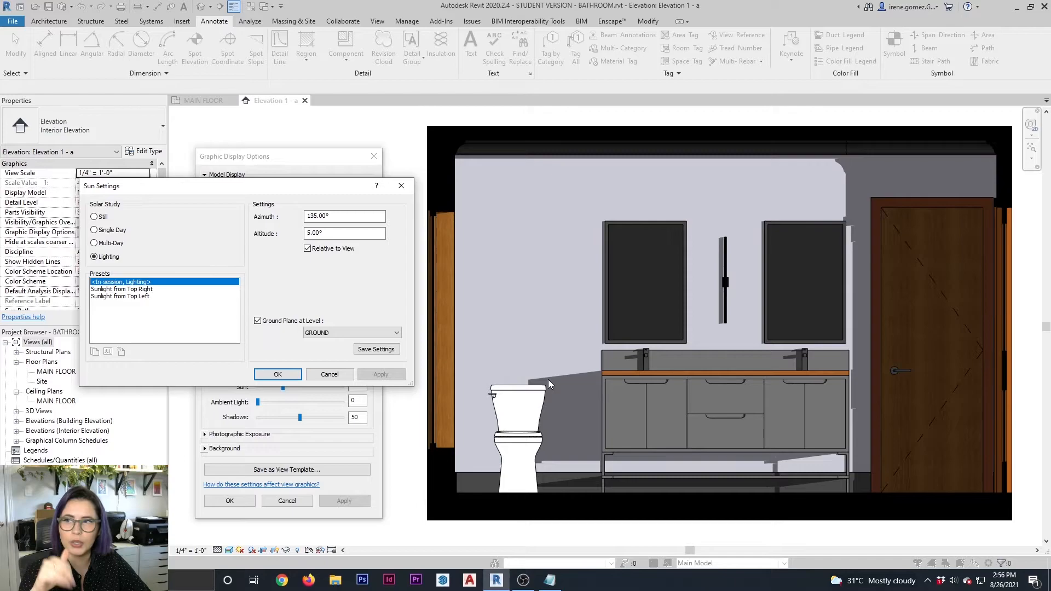
# Step: Set the sun altitude to 10° and apply it to the elevation
pyautogui.moveTo(342, 234); pyautogui.dragTo(254, 231)
pyautogui.write('10')
pyautogui.click(362, 217)
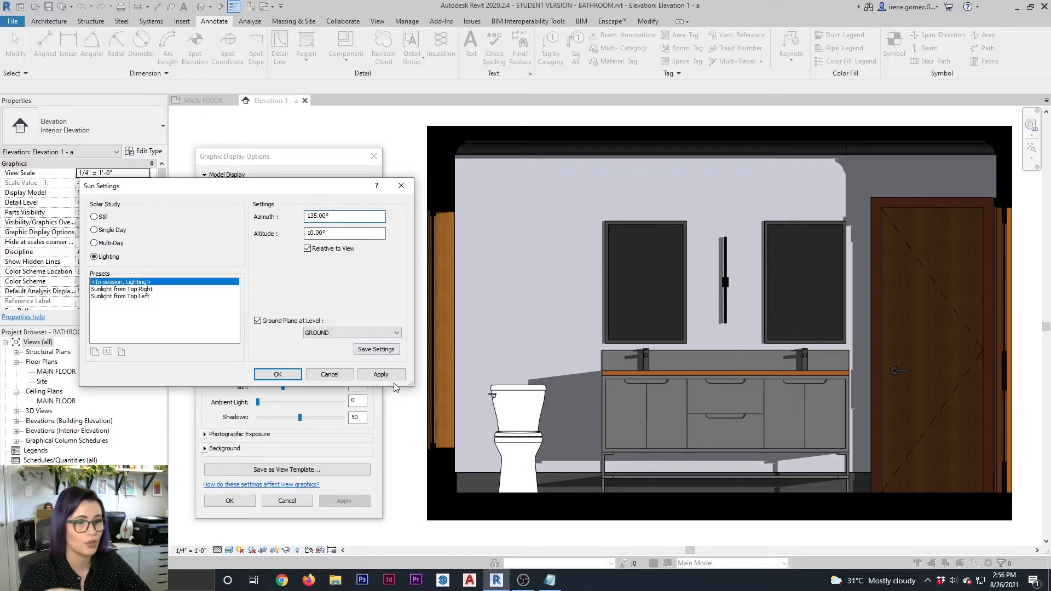
pyautogui.click(382, 375)
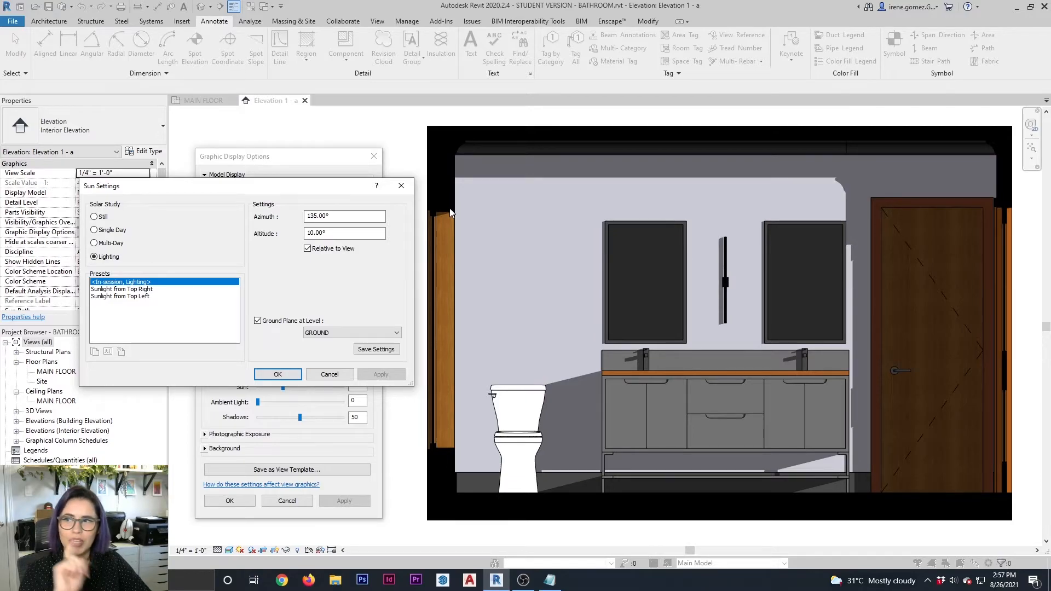
# Step: Set the sun azimuth to 190°, apply it and accept the sun settings
pyautogui.doubleClick(350, 216)
pyautogui.write('19')
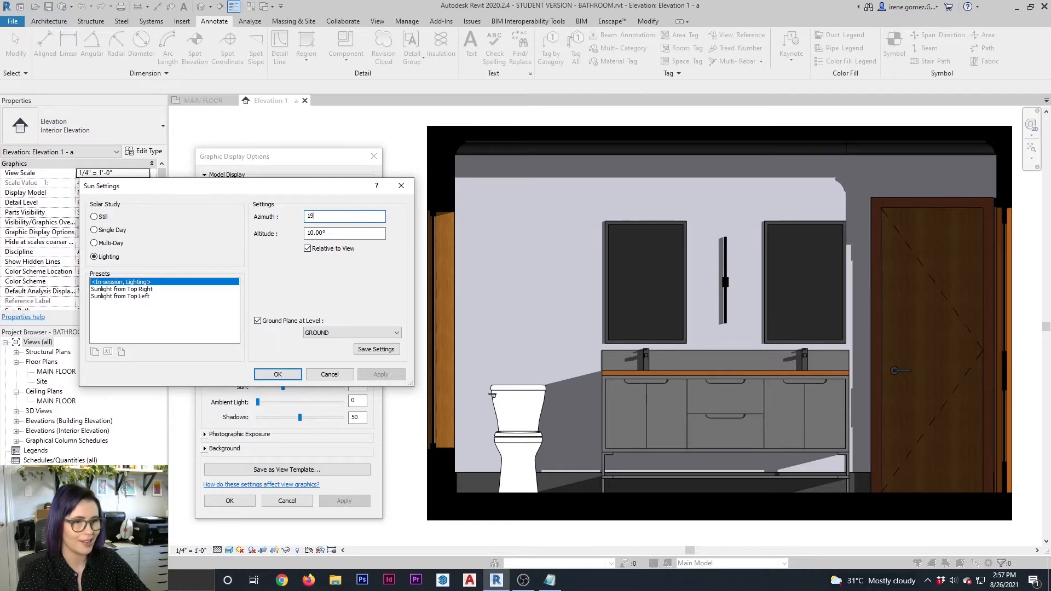
pyautogui.press('Tab')
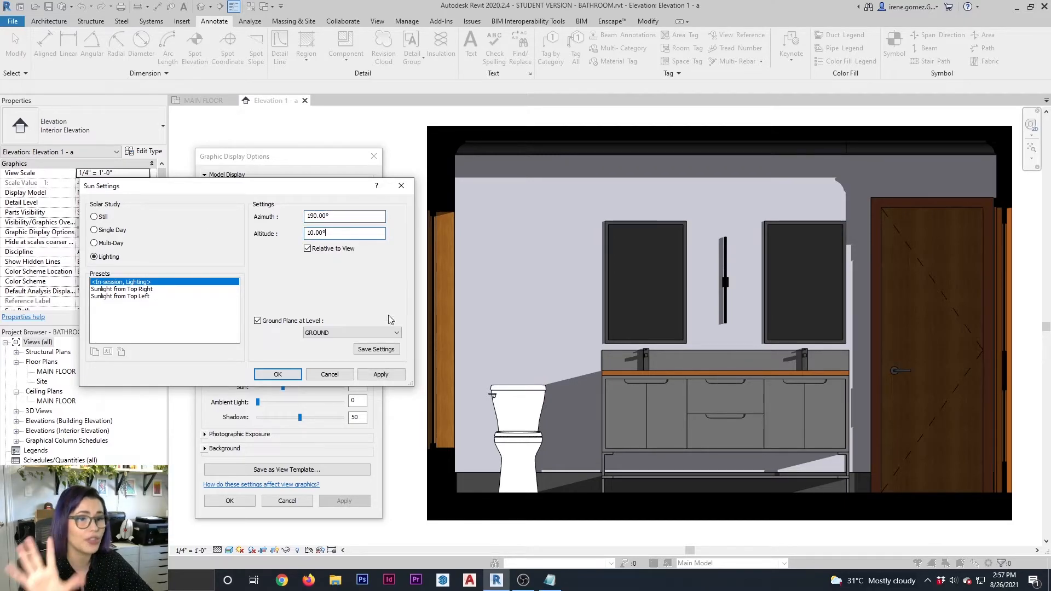
pyautogui.click(393, 375)
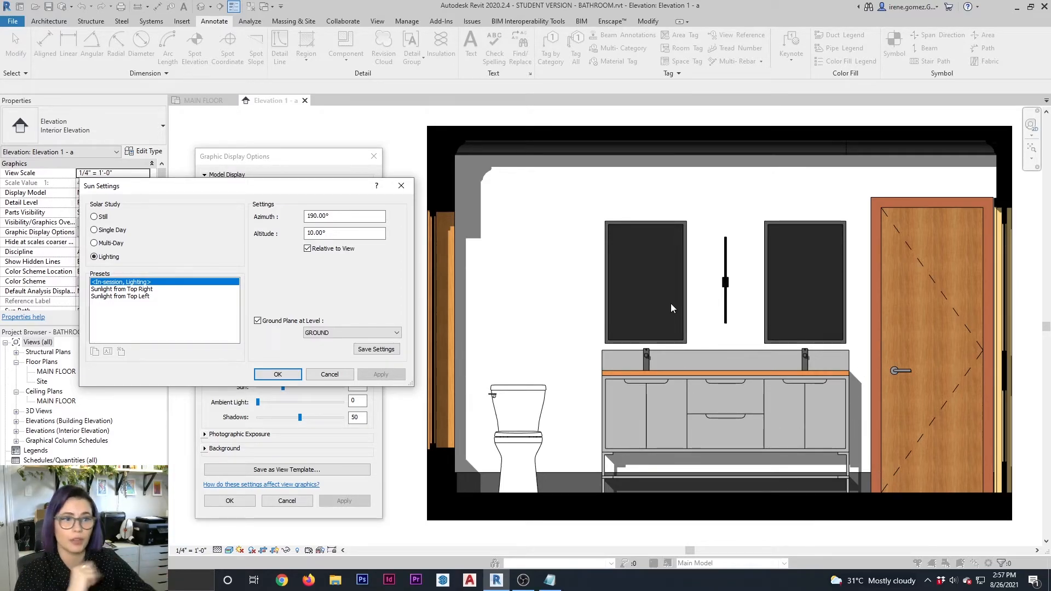
pyautogui.click(277, 375)
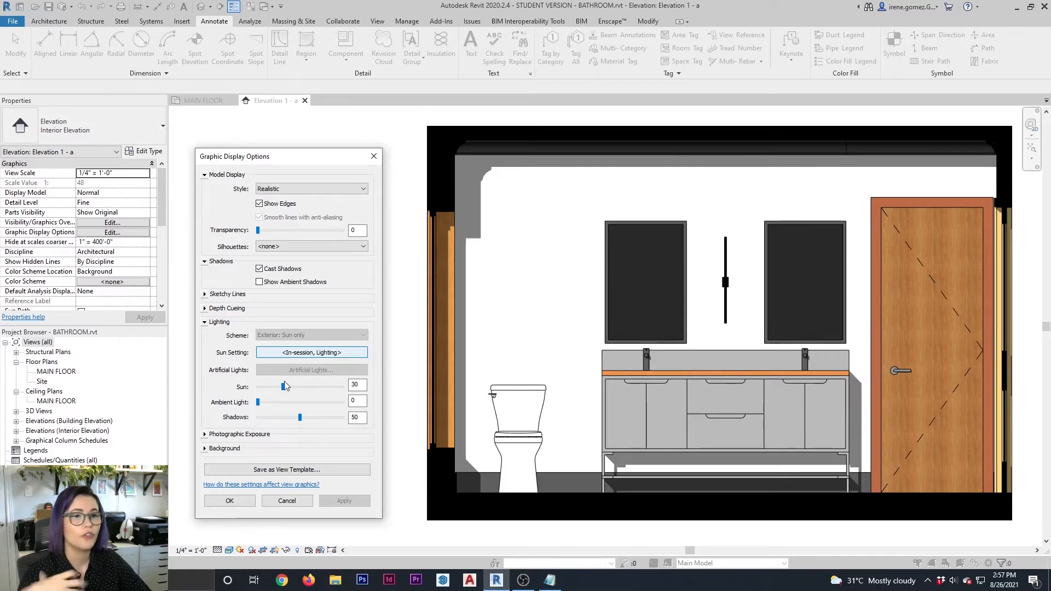
# Step: Turn on Show Ambient Shadows for the elevation and apply it
pyautogui.click(260, 283)
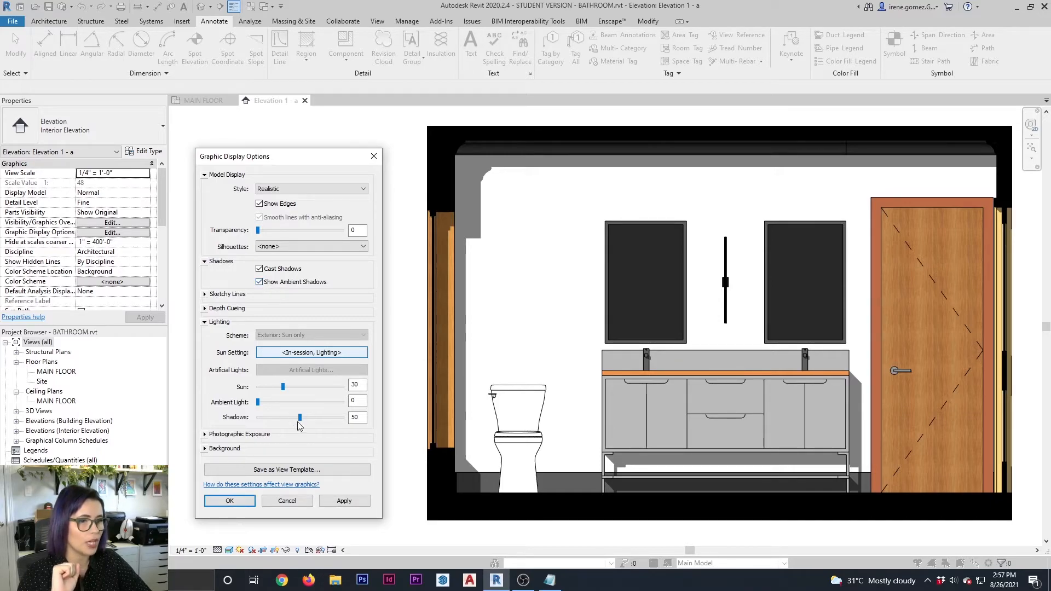
pyautogui.click(344, 502)
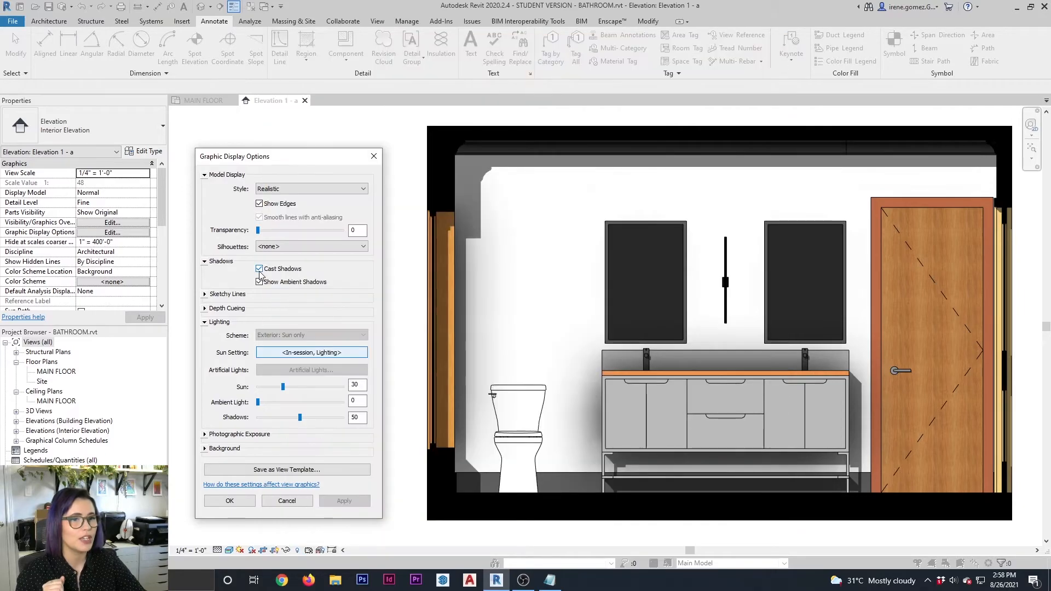
# Step: Turn off both Cast Shadows and Show Ambient Shadows and apply the change to the elevation
pyautogui.click(260, 269)
pyautogui.click(259, 282)
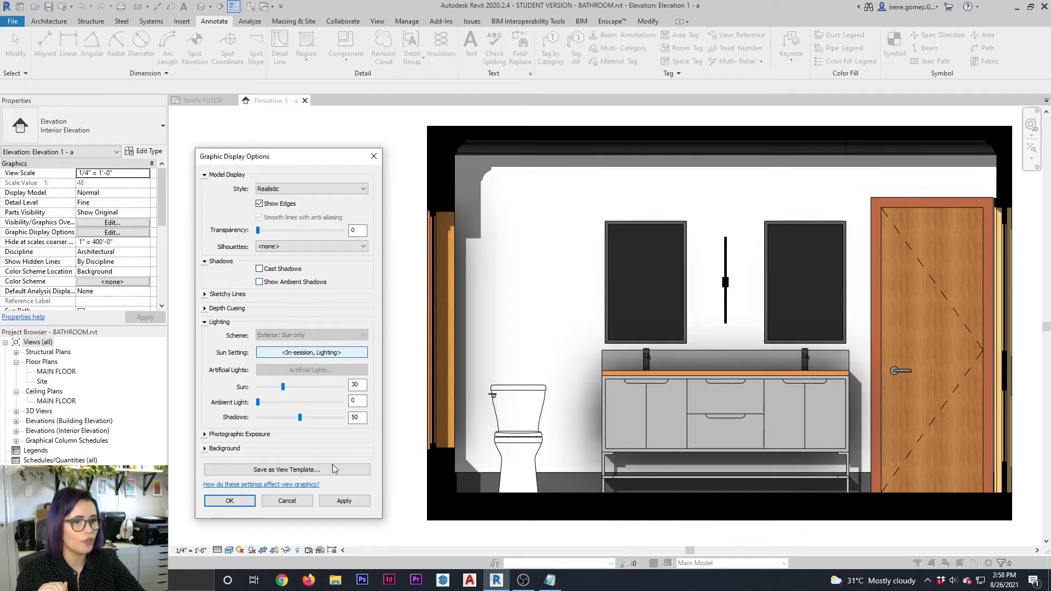
pyautogui.click(345, 501)
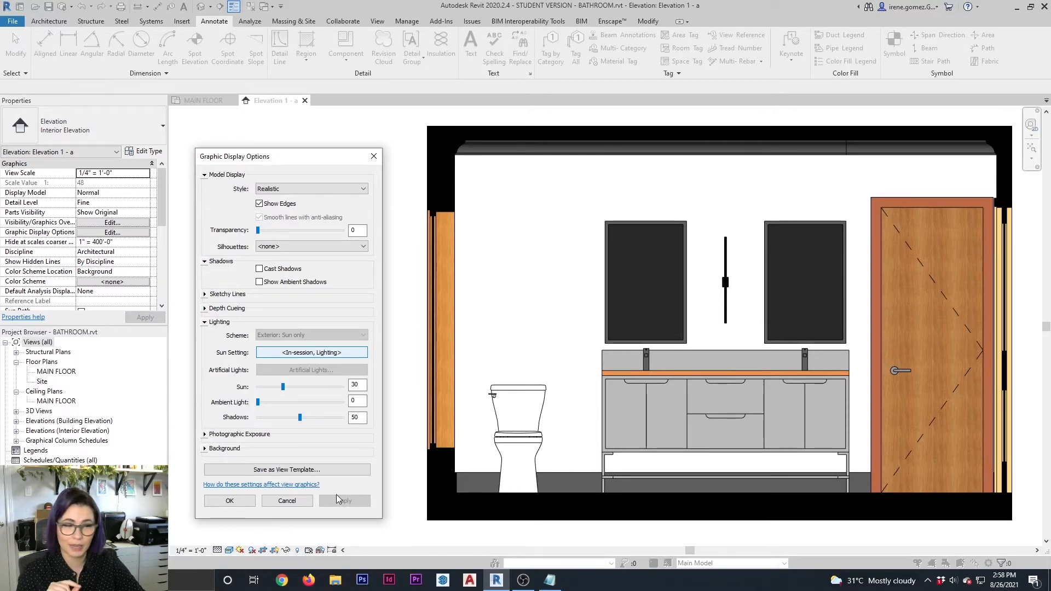
# Step: Enable Sketchy Lines for the elevation and apply two trial settings: jitter 10, and jitter 0 with extension 10
pyautogui.click(206, 294)
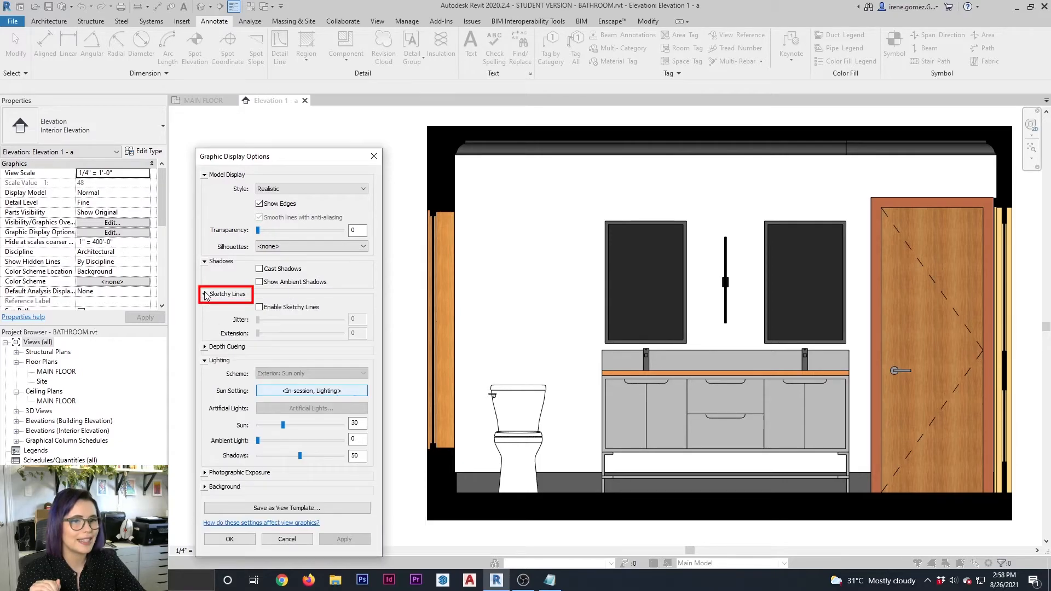
pyautogui.click(260, 307)
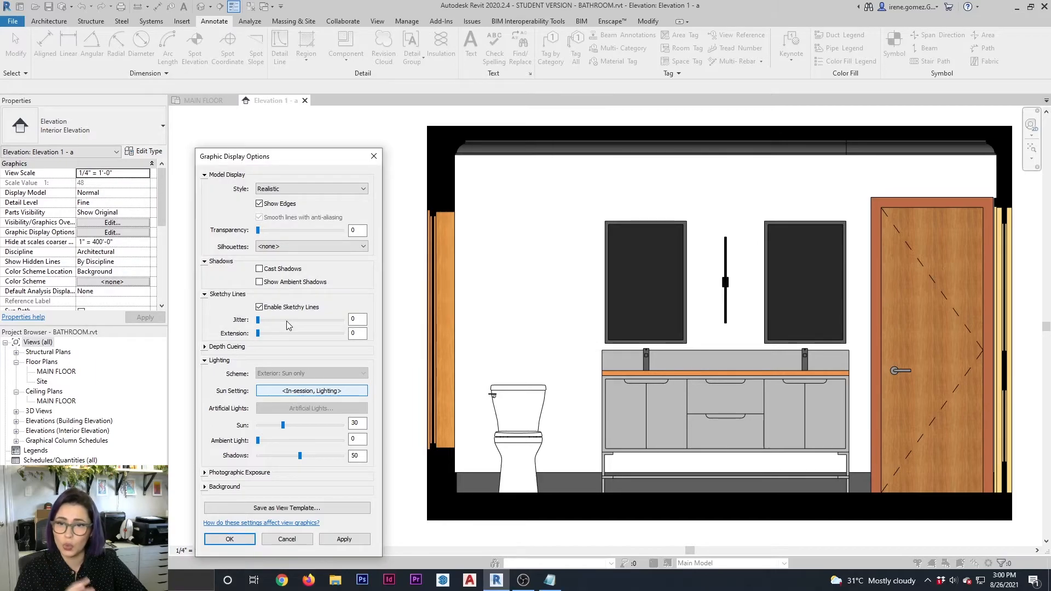
pyautogui.moveTo(263, 319); pyautogui.dragTo(343, 321)
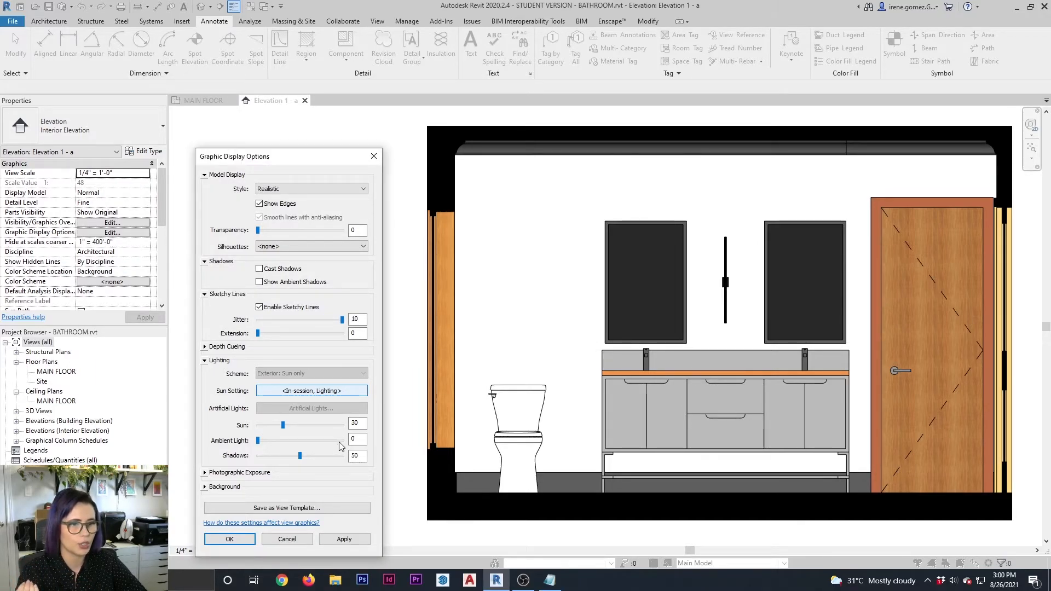
pyautogui.click(345, 542)
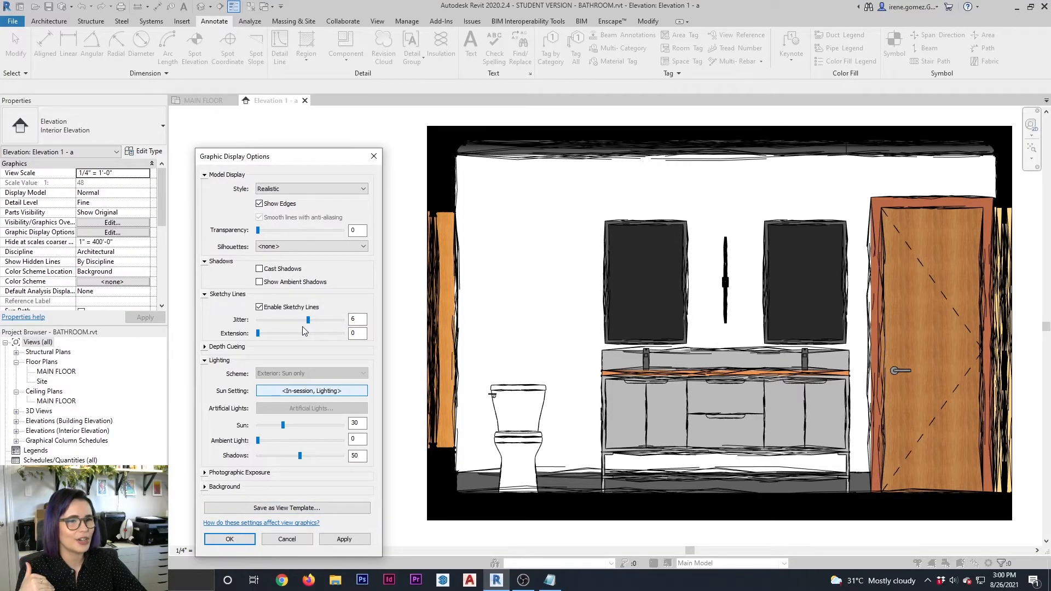
pyautogui.moveTo(308, 323)
pyautogui.mouseDown()
pyautogui.moveTo(256, 325)
pyautogui.moveTo(357, 336)
pyautogui.mouseUp()
pyautogui.click(362, 541)
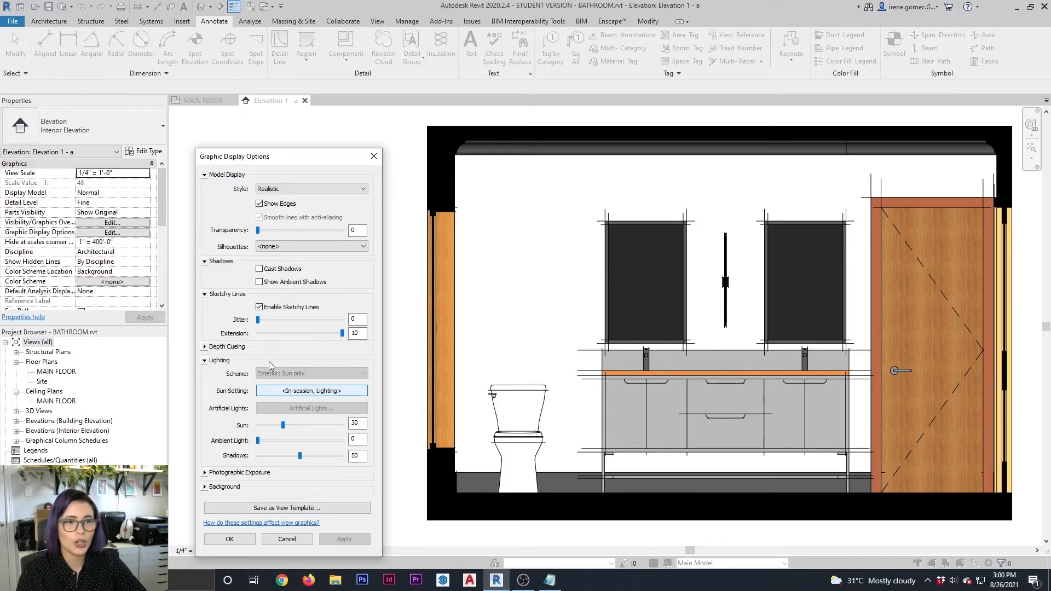
# Step: Set the sketchy lines' jitter to 1 and extension to 2, and apply them to the elevation
pyautogui.doubleClick(355, 320)
pyautogui.write('1')
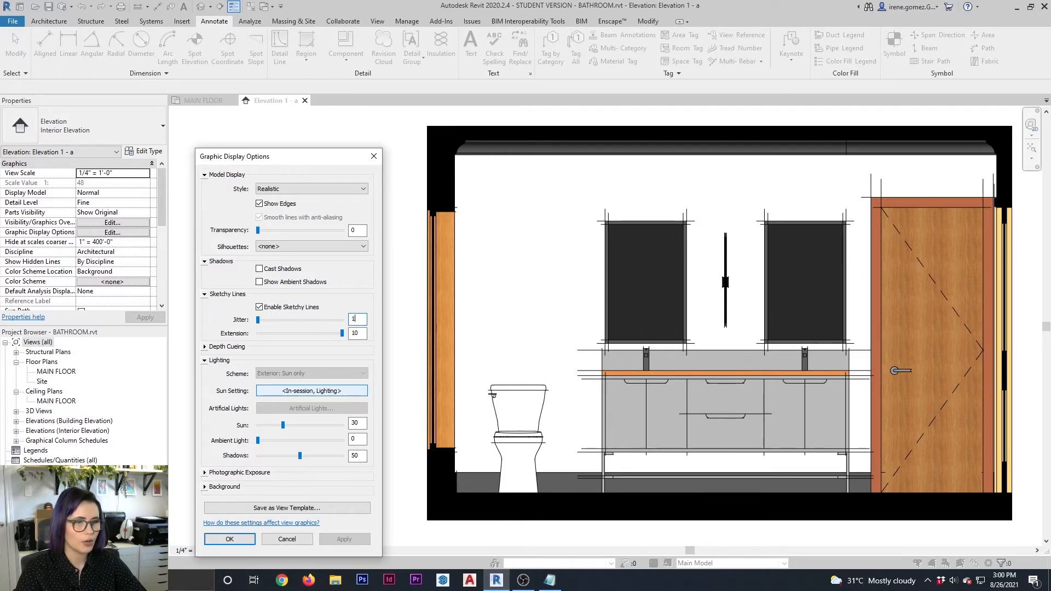
pyautogui.doubleClick(359, 334)
pyautogui.write('2')
pyautogui.click(359, 319)
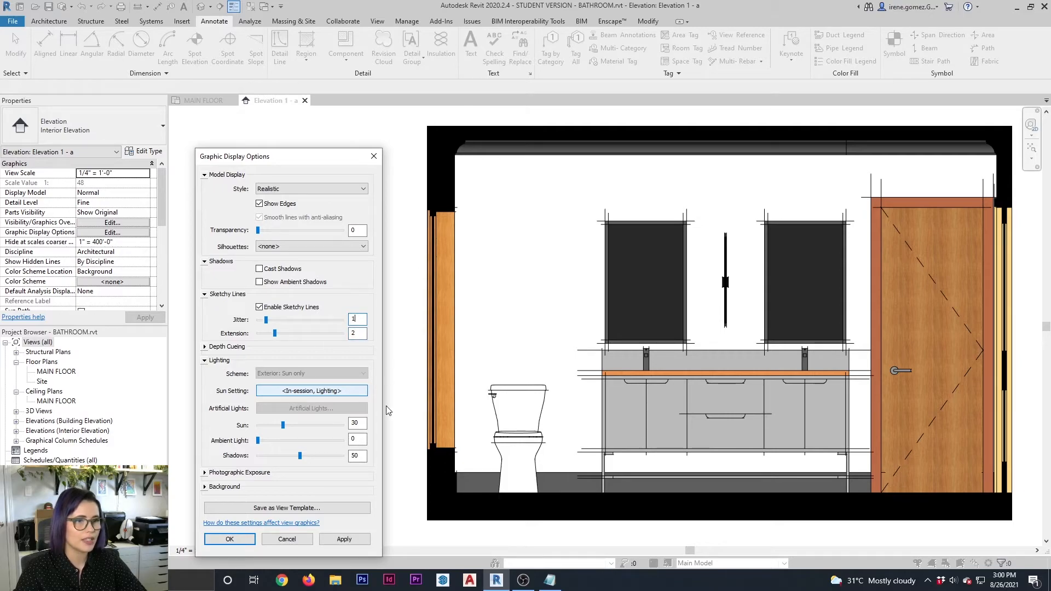
pyautogui.click(354, 540)
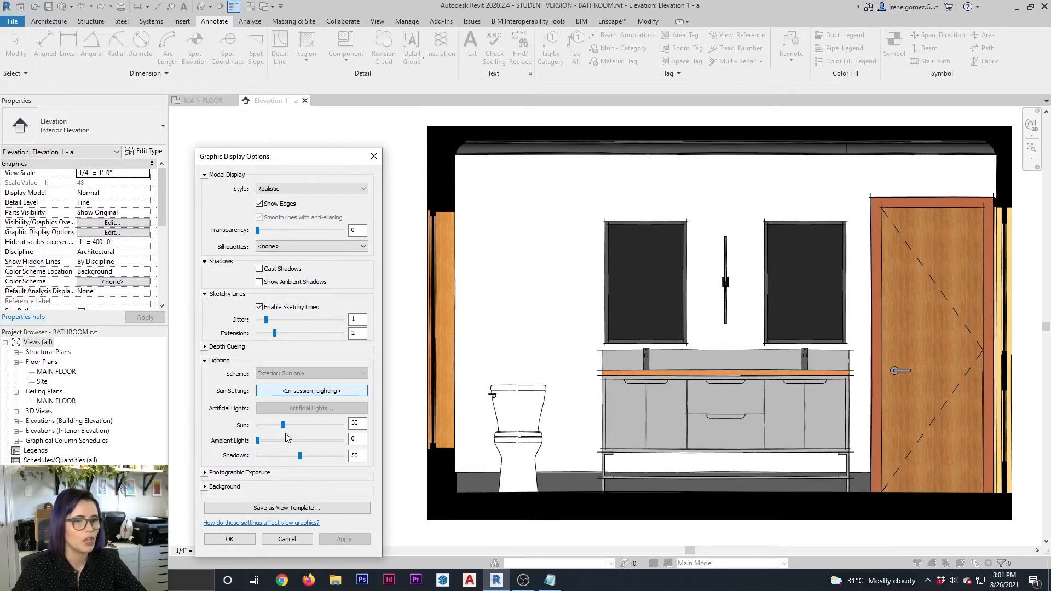
# Step: Try a sun intensity of 91 and an ambient light of 87, applying each to the elevation
pyautogui.moveTo(285, 424); pyautogui.dragTo(334, 423)
pyautogui.click(353, 540)
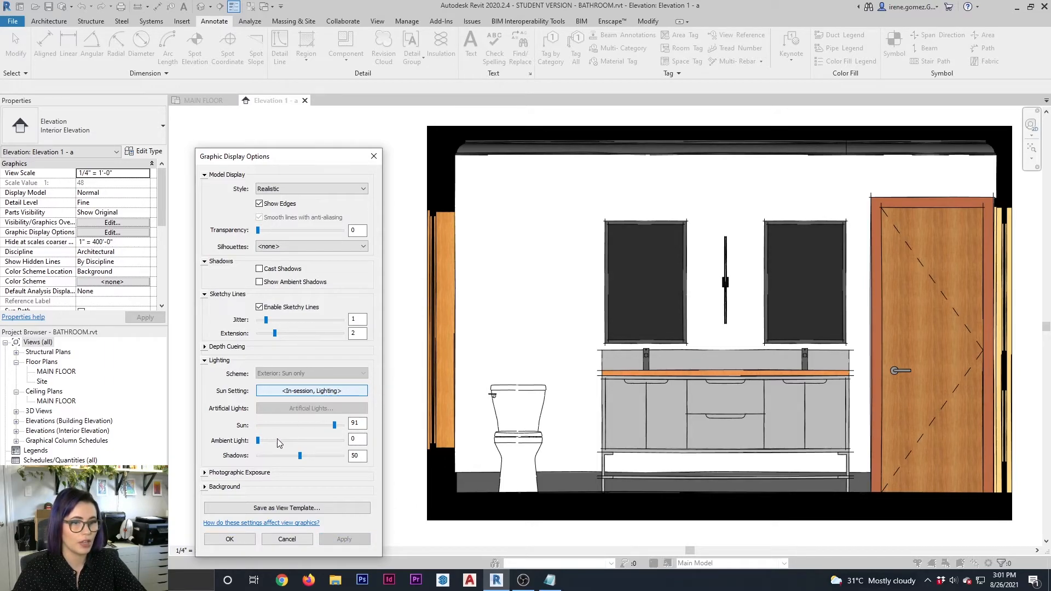
pyautogui.moveTo(258, 441); pyautogui.dragTo(331, 441)
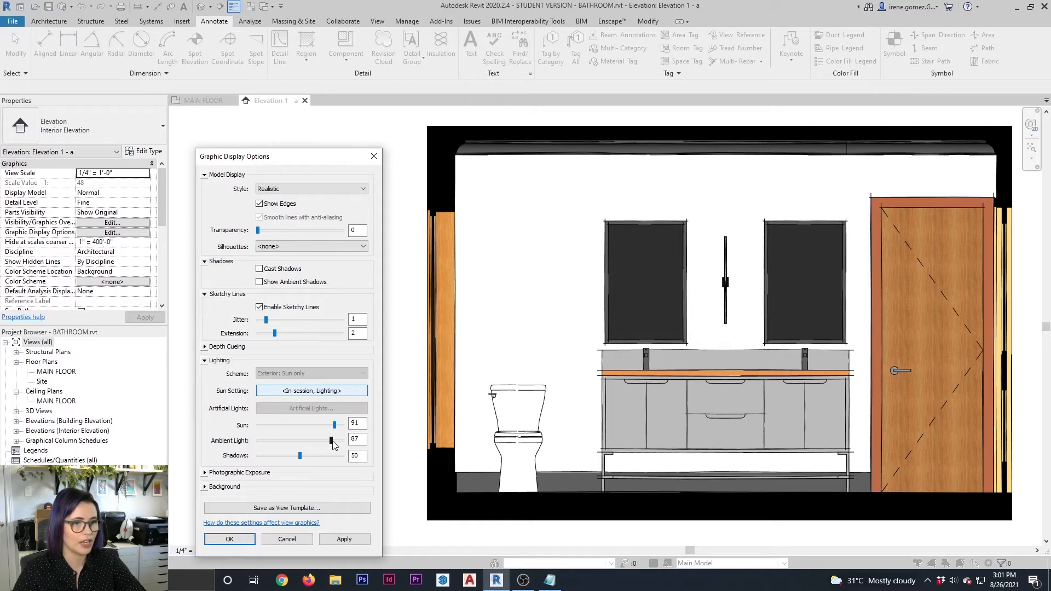
pyautogui.click(346, 540)
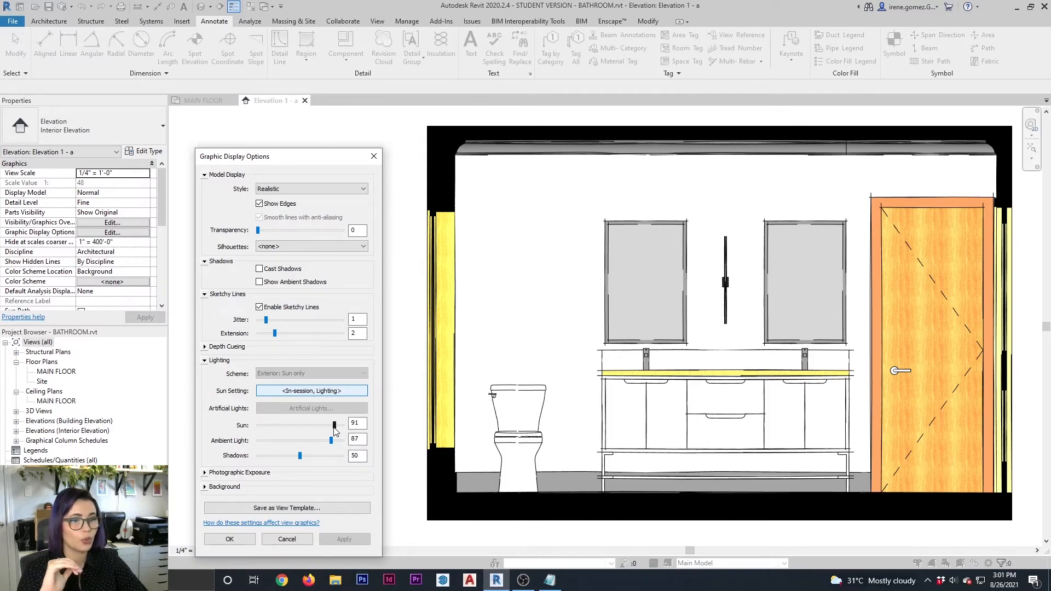
# Step: Set both the sun intensity and the ambient light to 0 and apply the lighting to the elevation
pyautogui.moveTo(334, 429); pyautogui.dragTo(246, 446)
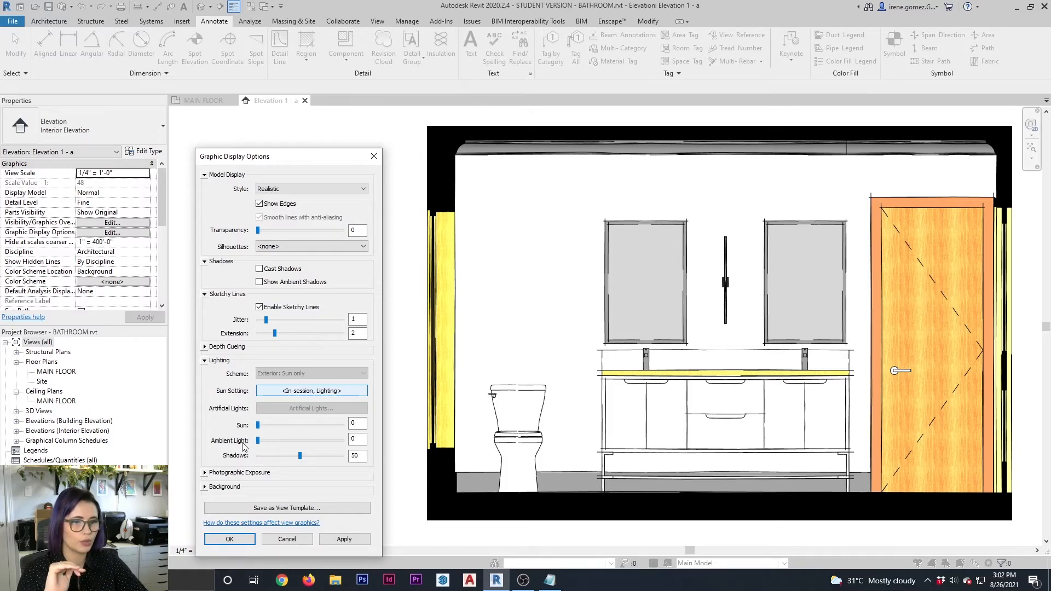
pyautogui.click(349, 539)
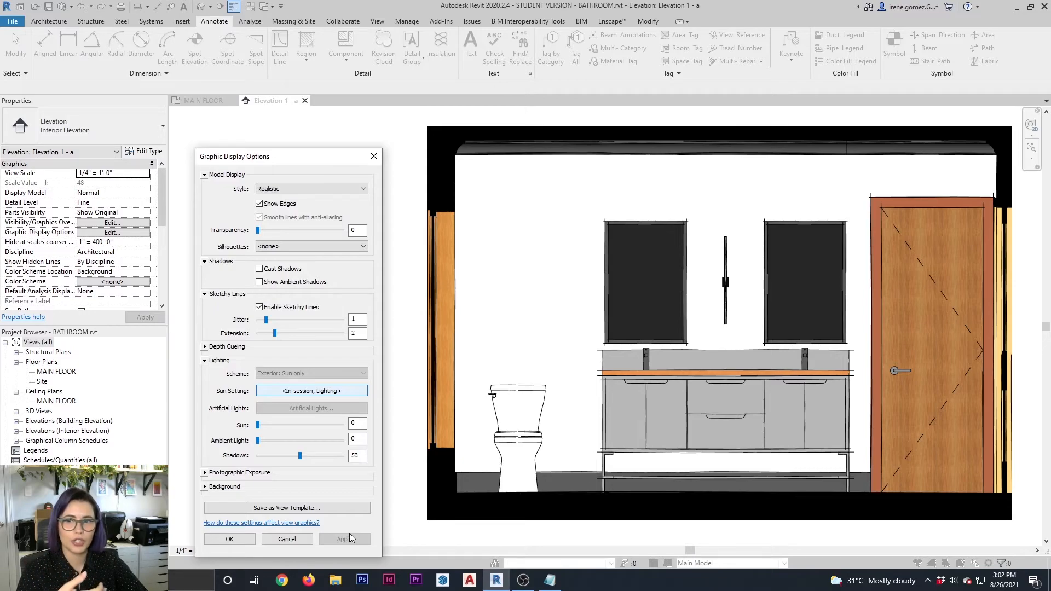
# Step: Turn on Cast Shadows and try a shadow intensity of 93, applying both to the elevation
pyautogui.click(270, 270)
pyautogui.click(344, 539)
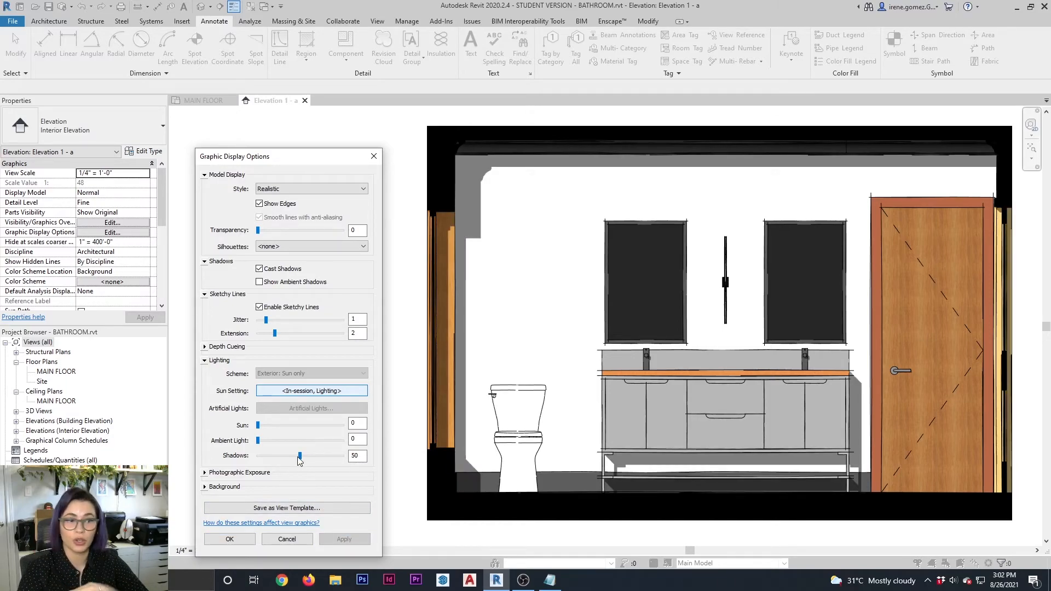
pyautogui.moveTo(300, 457); pyautogui.dragTo(336, 457)
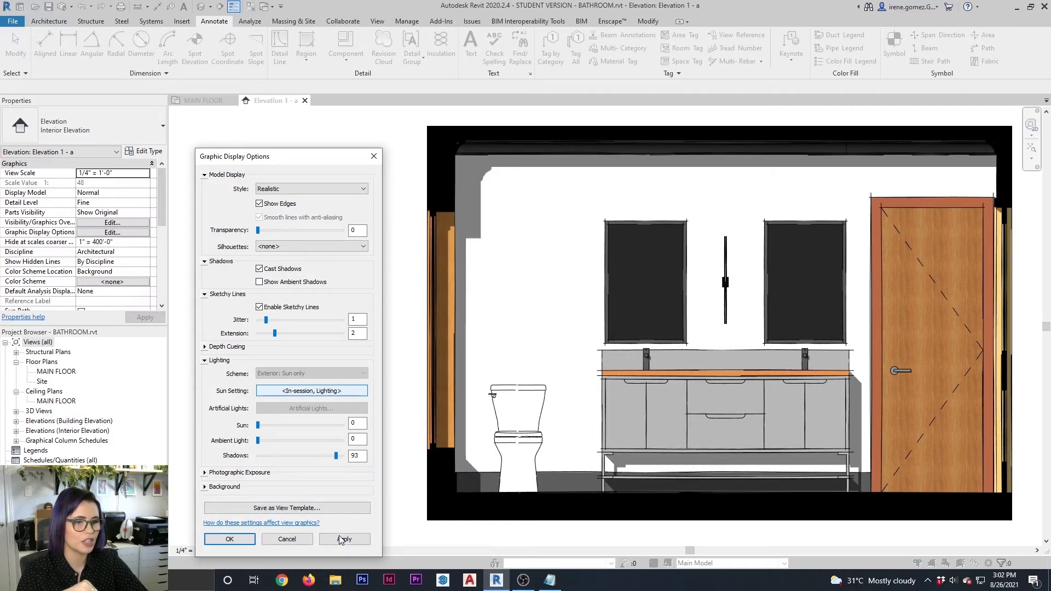
pyautogui.click(342, 540)
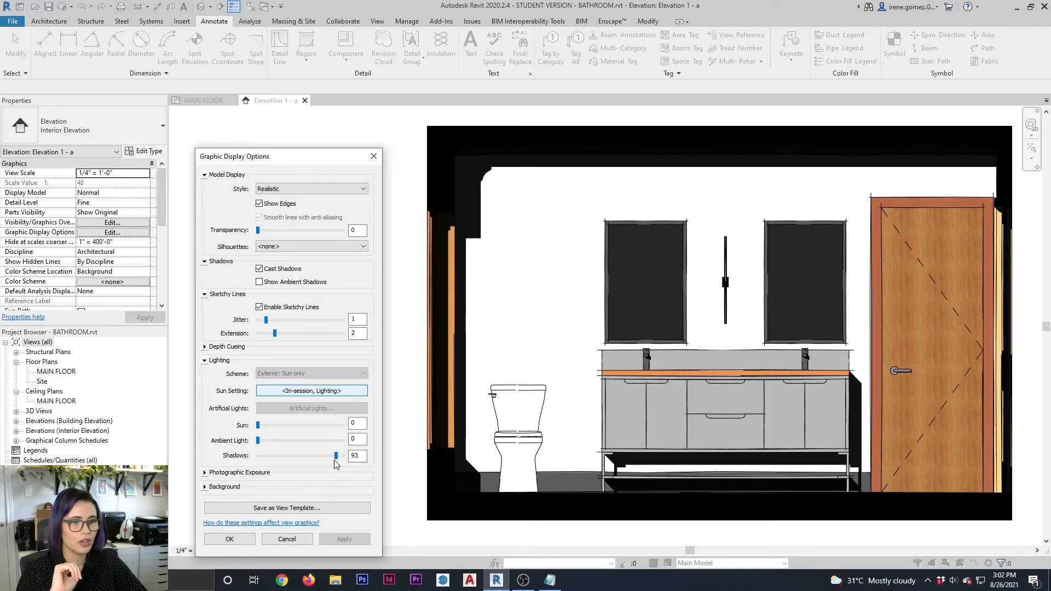
# Step: Set the shadow intensity to 10 and apply it to the elevation
pyautogui.moveTo(336, 459); pyautogui.dragTo(267, 463)
pyautogui.moveTo(363, 456); pyautogui.dragTo(316, 456)
pyautogui.write('10')
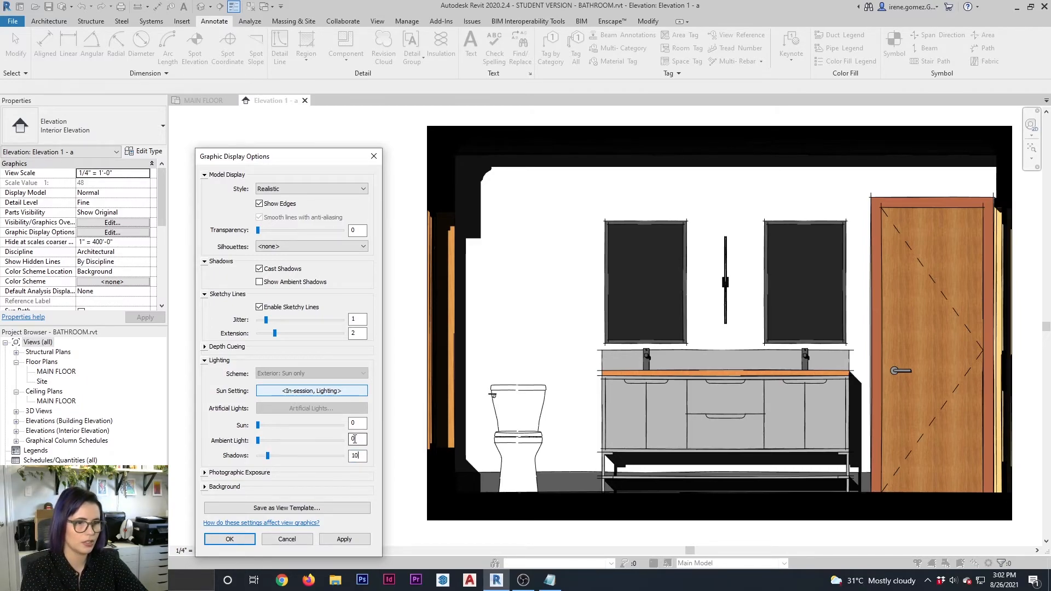
pyautogui.click(344, 540)
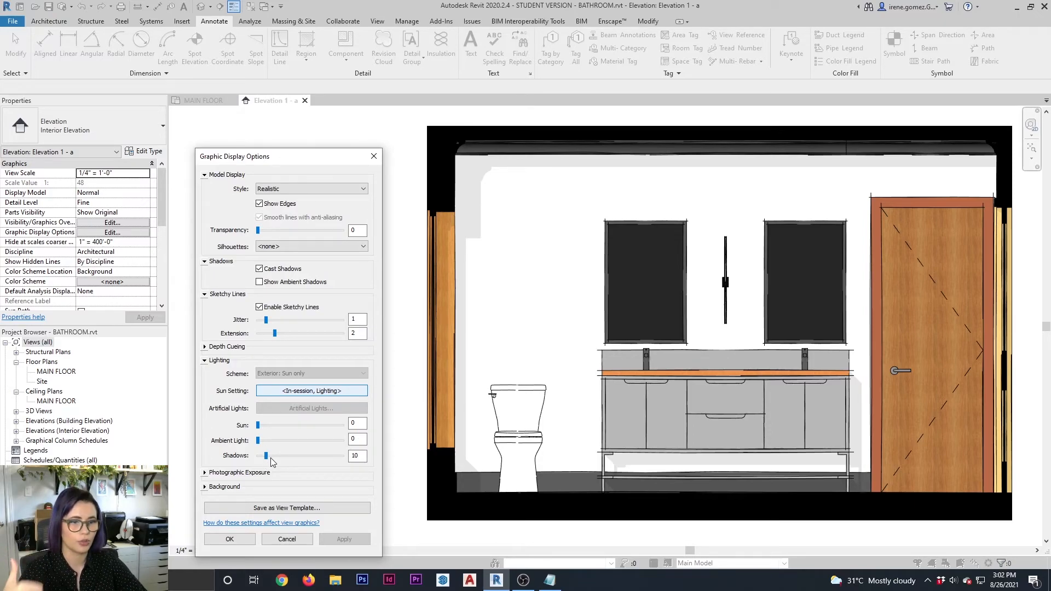
# Step: Turn off Cast Shadows, apply the change and accept the graphic display options
pyautogui.click(259, 269)
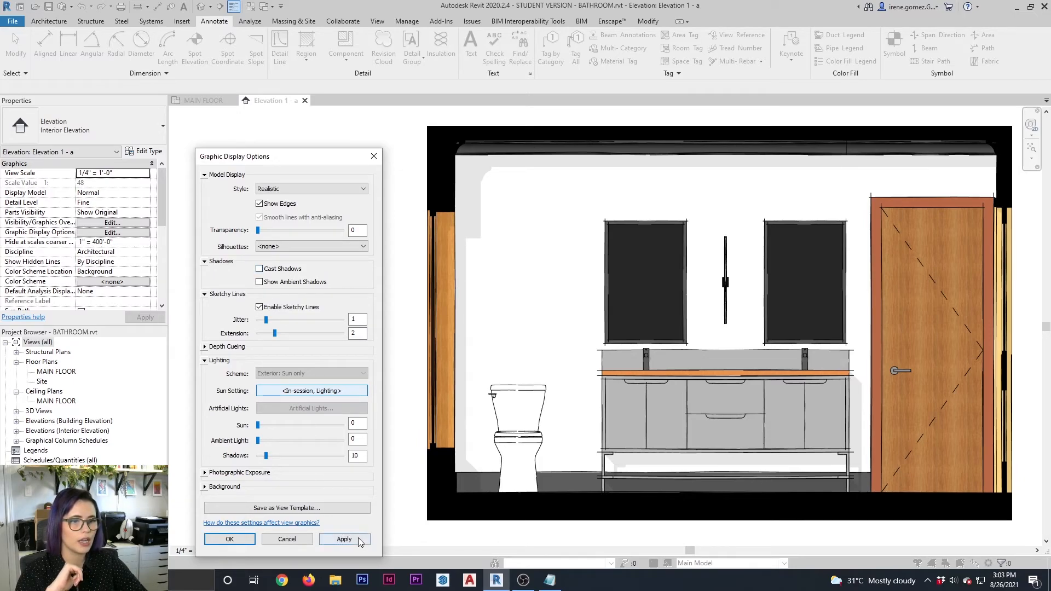
pyautogui.click(344, 540)
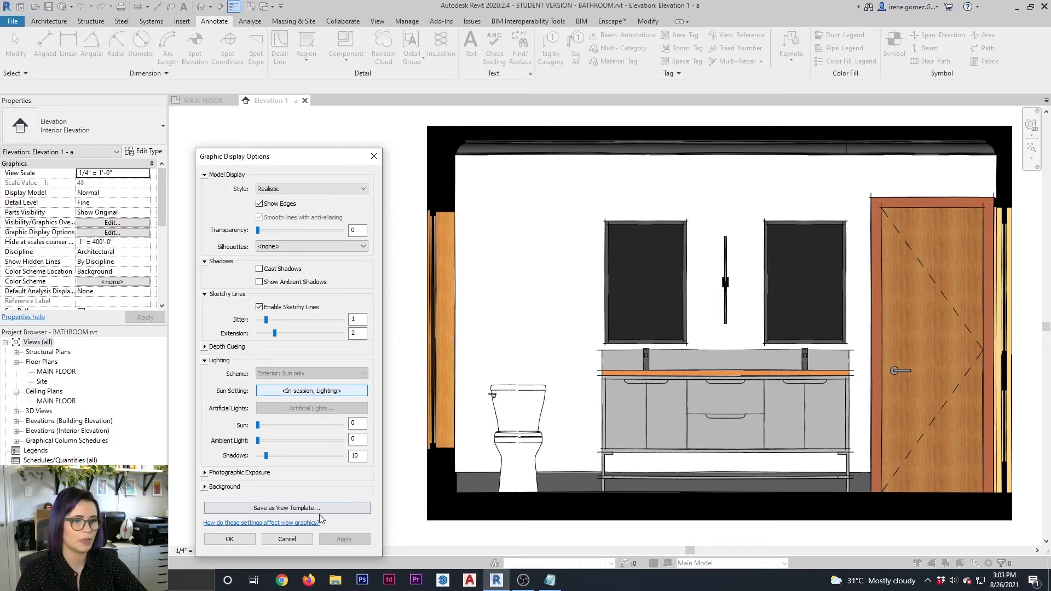
pyautogui.click(230, 540)
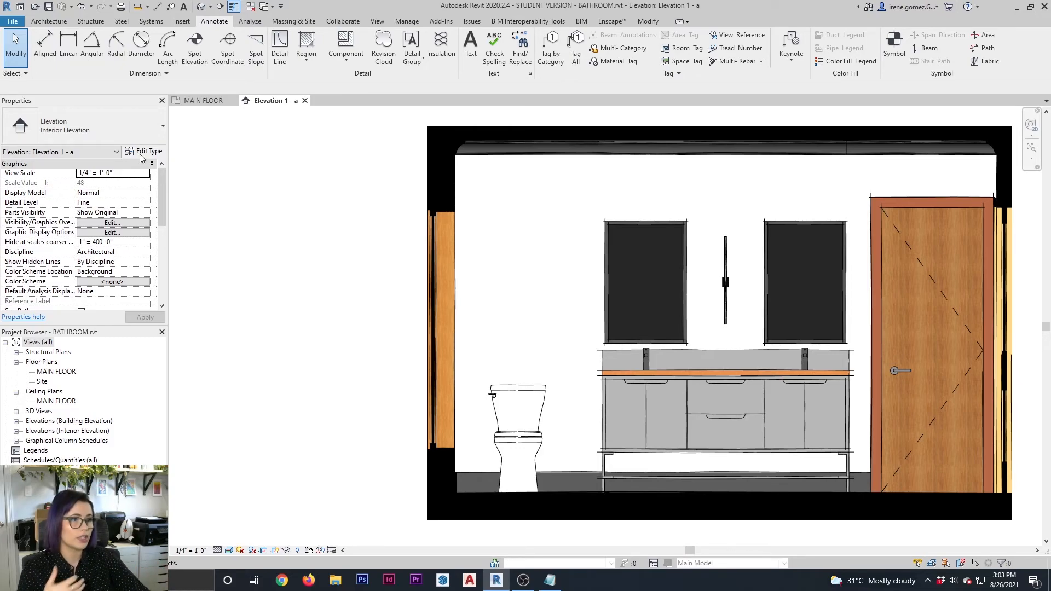
# Step: Use Linework with the <Invisible lines> style to hide the longest segment of the vertical seam in the crown moulding
pyautogui.moveTo(711, 290); pyautogui.dragTo(708, 289, button='middle')
pyautogui.moveTo(599, 290); pyautogui.dragTo(554, 291, button='middle')
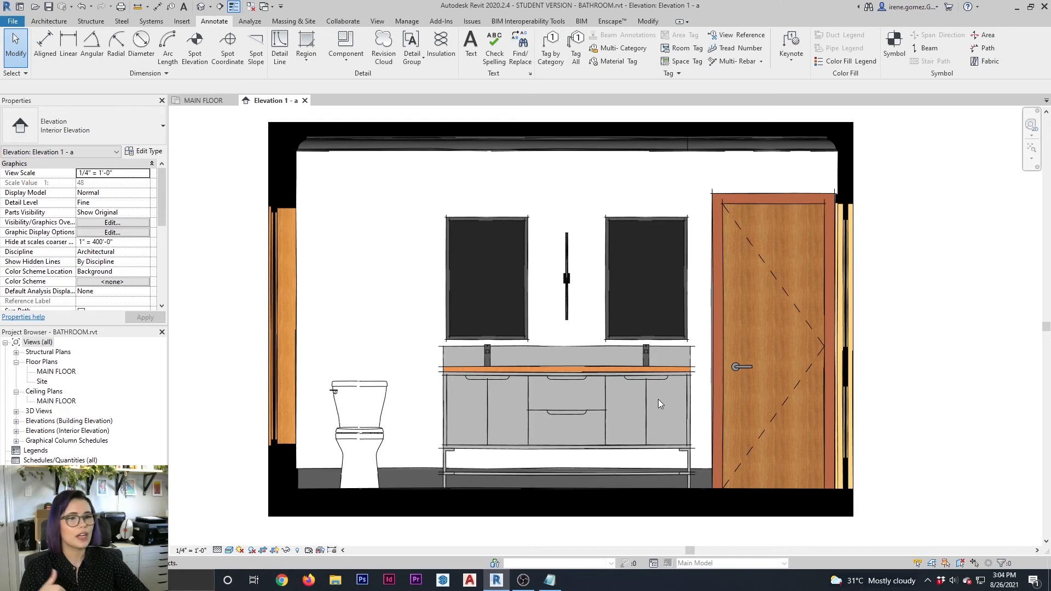
pyautogui.moveTo(697, 172); pyautogui.dragTo(687, 215, button='middle')
pyautogui.scroll(3, 688, 216)
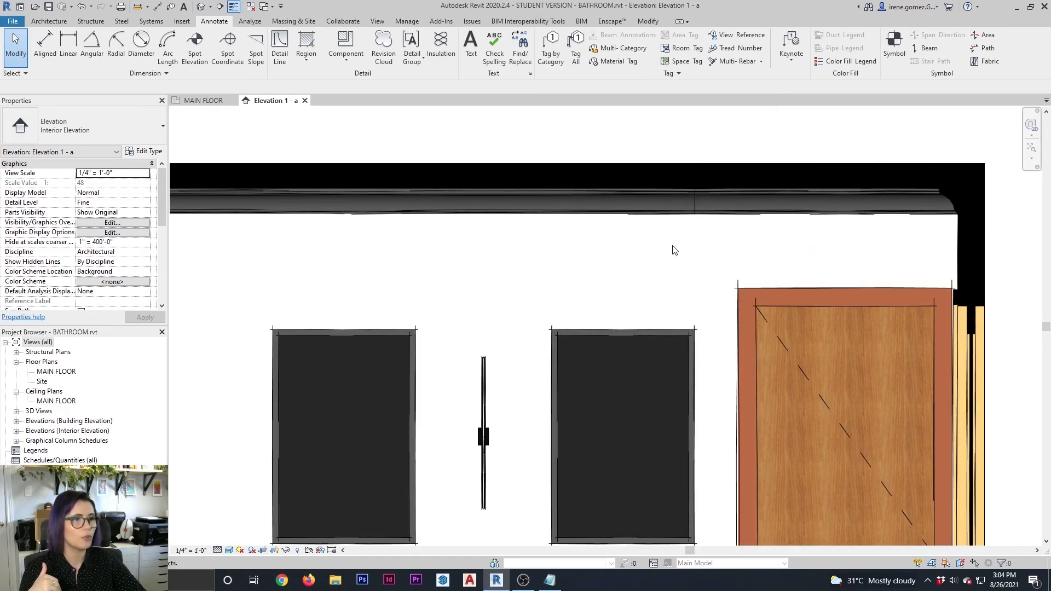
pyautogui.moveTo(665, 252); pyautogui.dragTo(685, 265, button='middle')
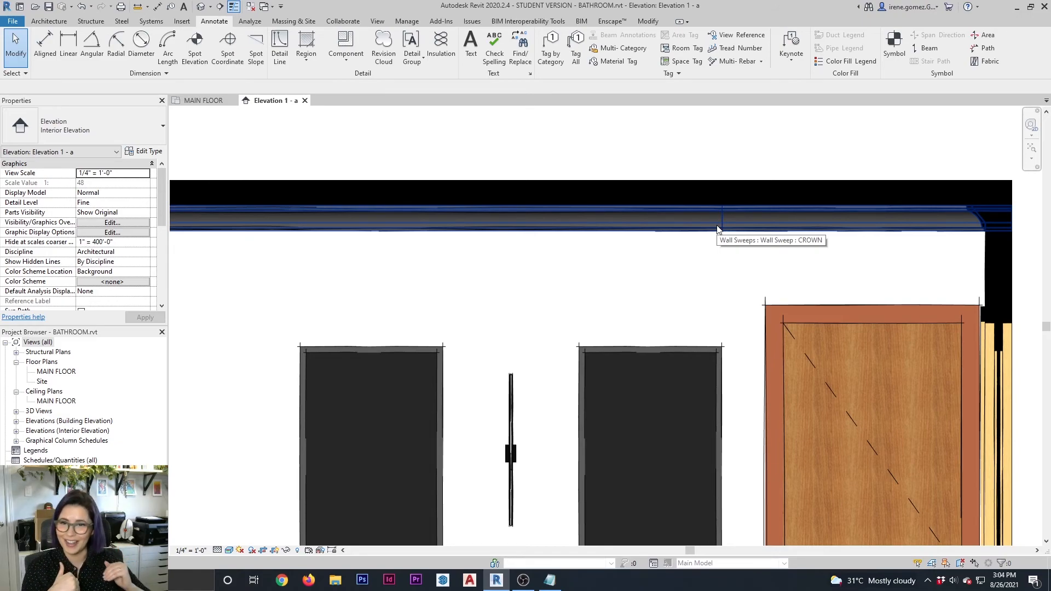
pyautogui.scroll(5, 718, 229)
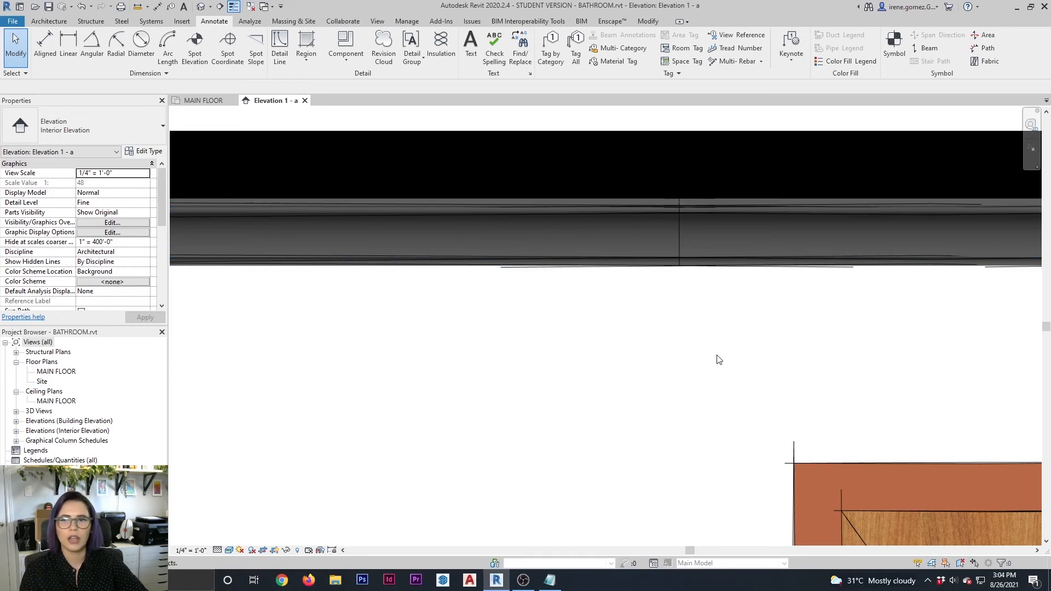
pyautogui.moveTo(866, 364); pyautogui.dragTo(793, 426, button='middle')
pyautogui.scroll(1, 640, 389)
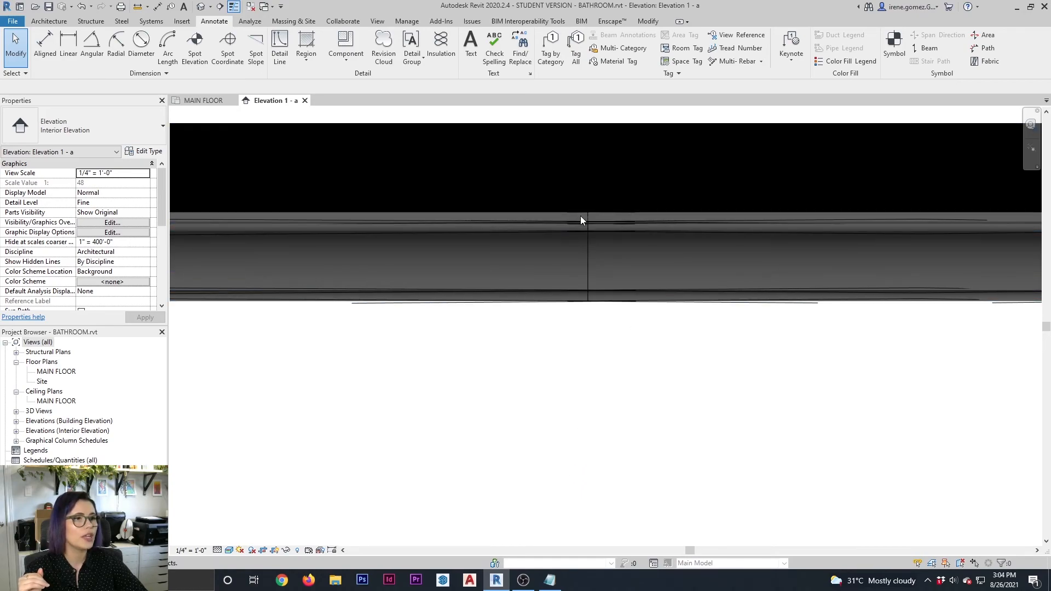
pyautogui.click(644, 23)
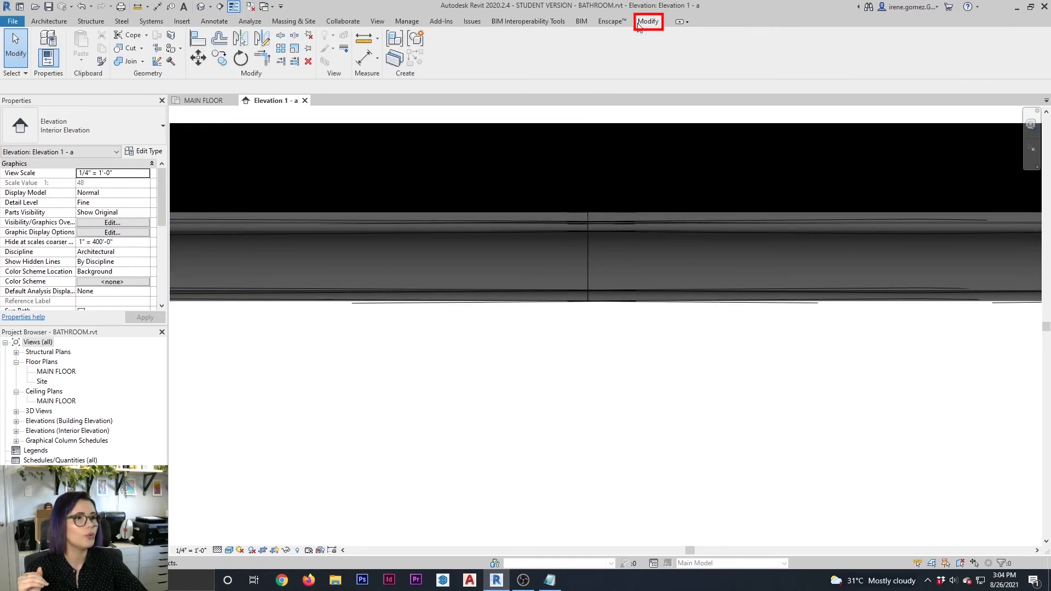
pyautogui.click(343, 52)
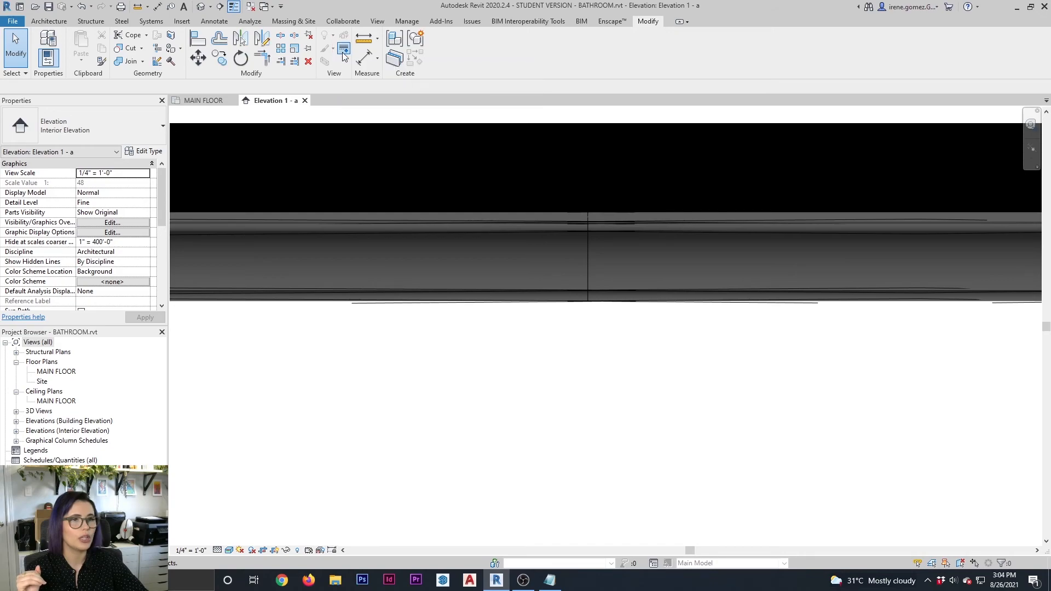
pyautogui.click(467, 53)
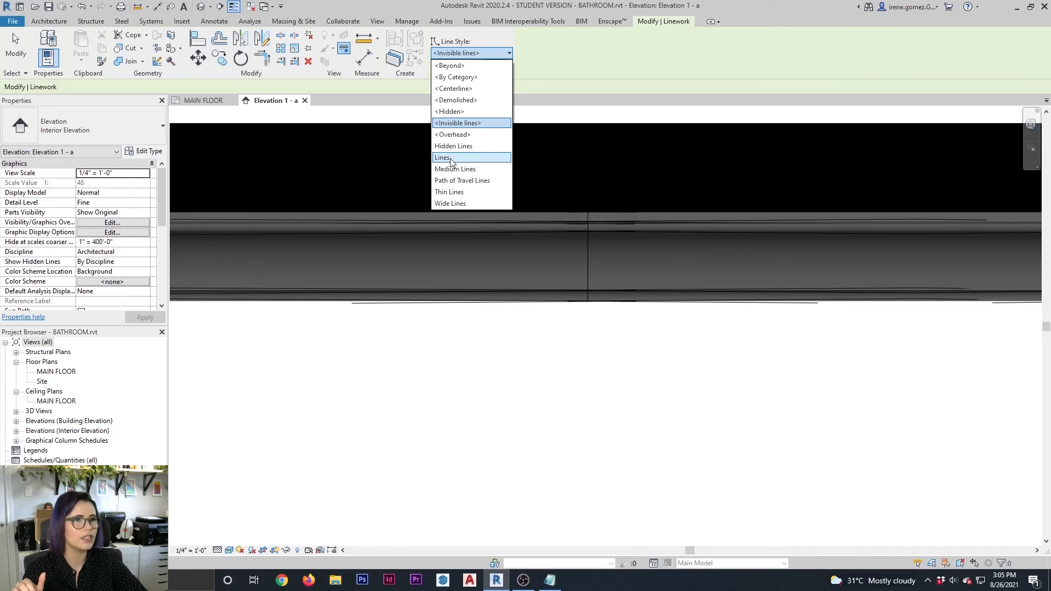
pyautogui.click(457, 123)
pyautogui.scroll(2, 591, 241)
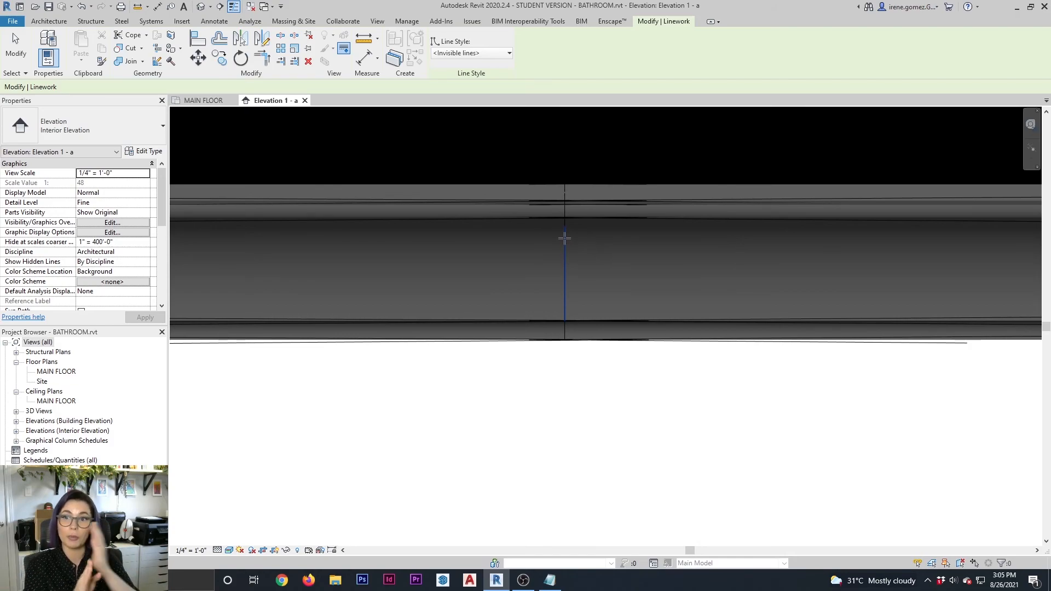
pyautogui.click(565, 239)
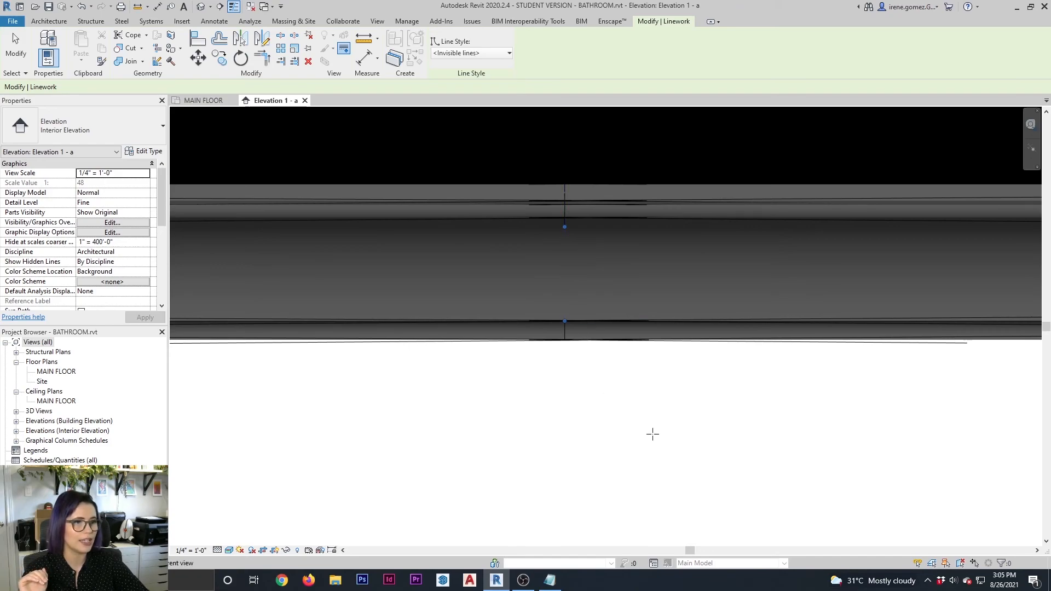
# Step: Hide the remaining short segments of the crown moulding's vertical seam with invisible linework and finish the Linework command
pyautogui.click(567, 329)
pyautogui.click(566, 212)
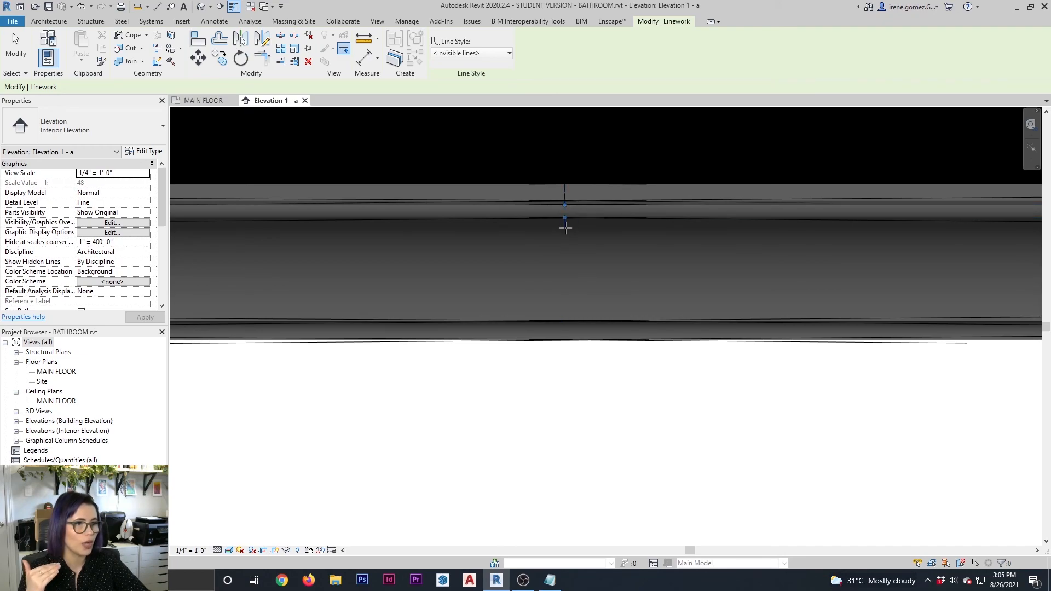
pyautogui.click(565, 222)
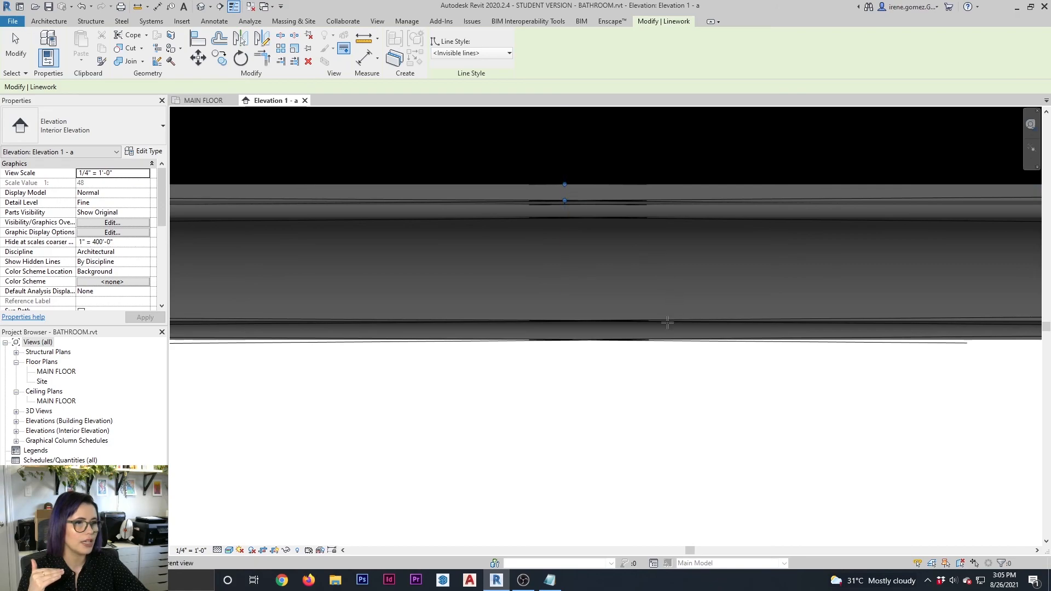
pyautogui.press('Escape')
pyautogui.scroll(4, 564, 192)
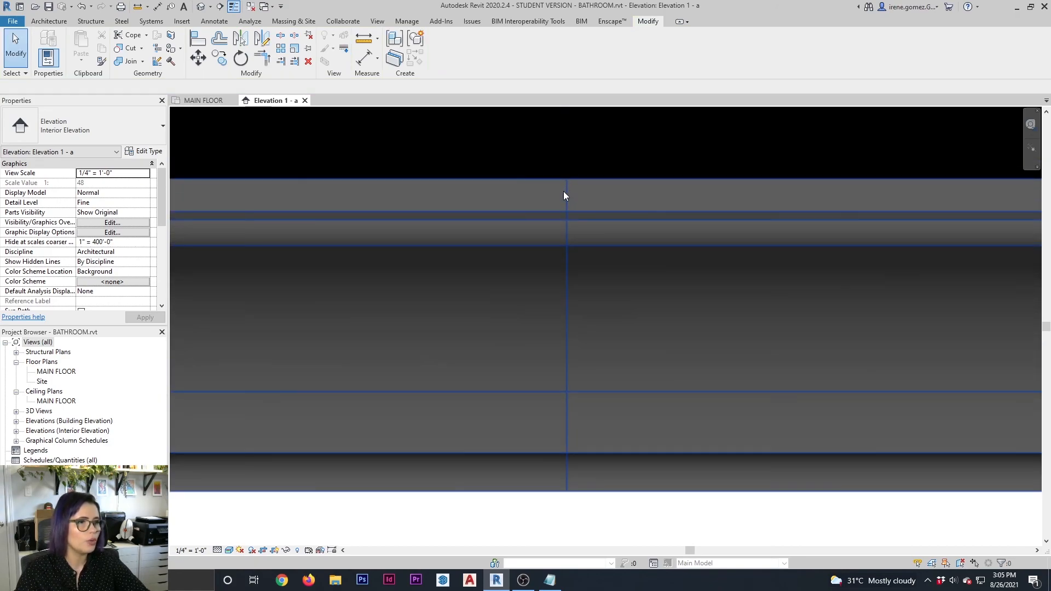
pyautogui.click(345, 49)
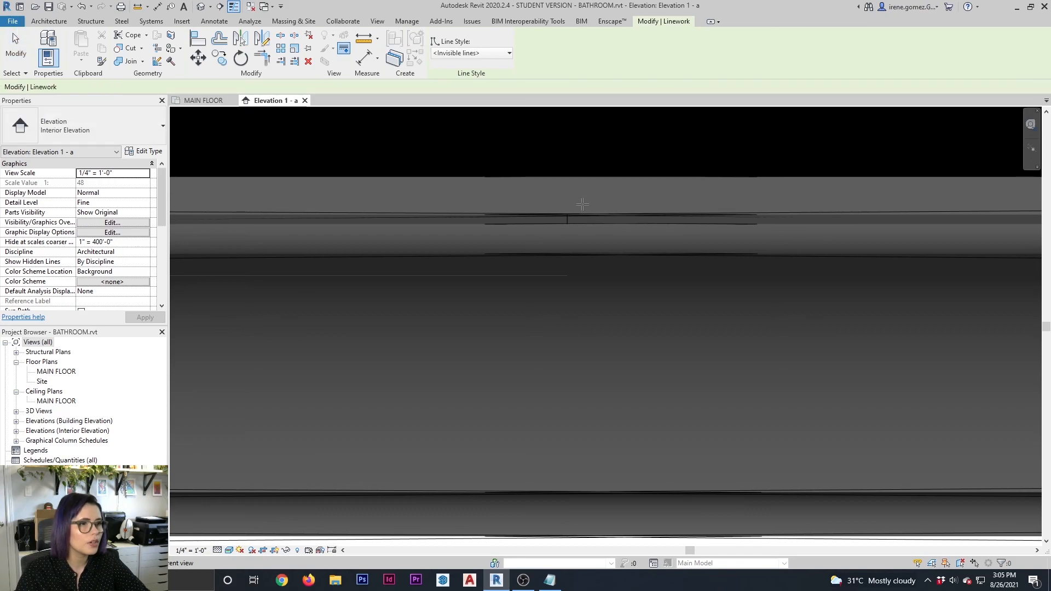
pyautogui.scroll(5, 565, 219)
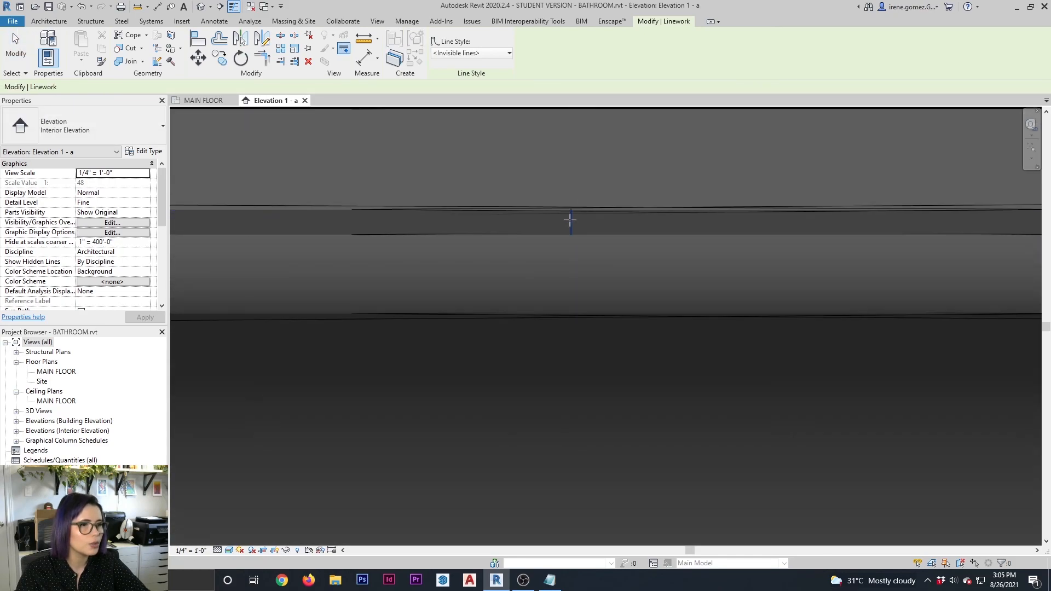
pyautogui.press('Escape')
pyautogui.scroll(-4, 670, 246)
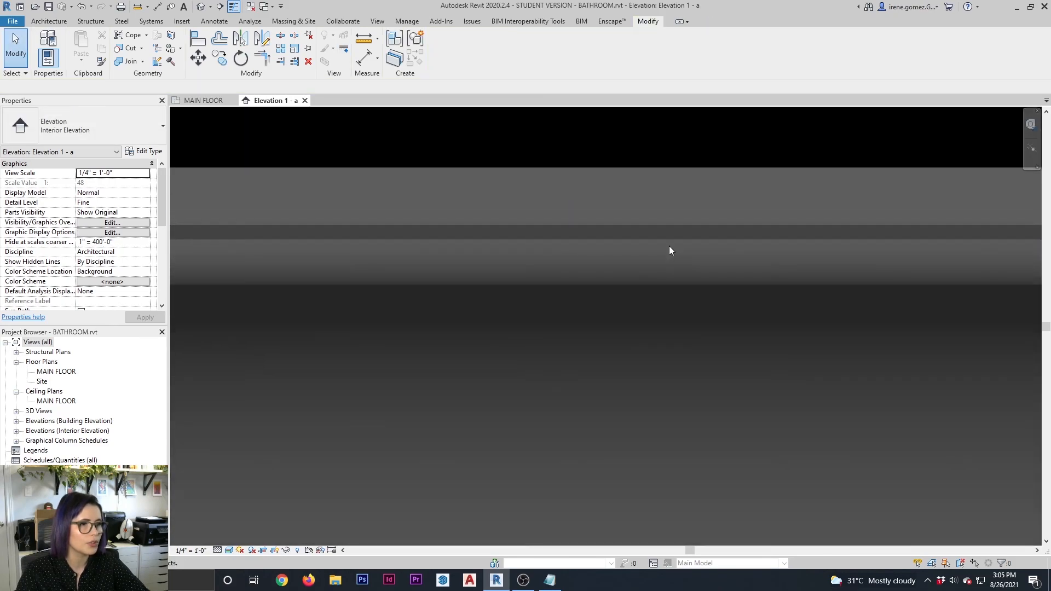
pyautogui.scroll(-4, 831, 321)
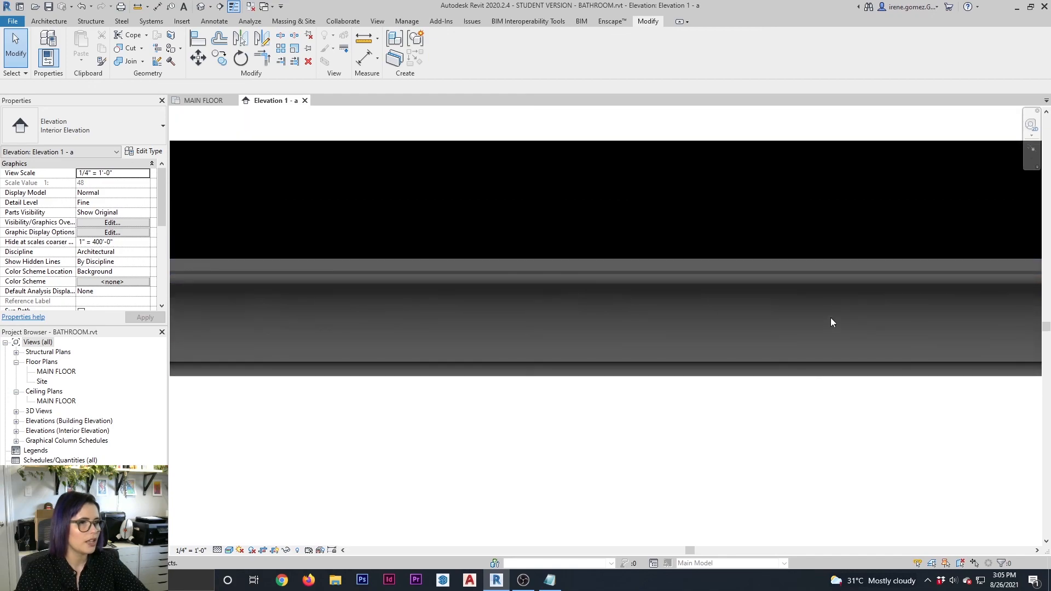
pyautogui.scroll(-4, 813, 279)
pyautogui.moveTo(754, 428); pyautogui.dragTo(673, 261, button='middle')
pyautogui.scroll(-1, 672, 260)
pyautogui.moveTo(624, 342); pyautogui.dragTo(602, 355, button='middle')
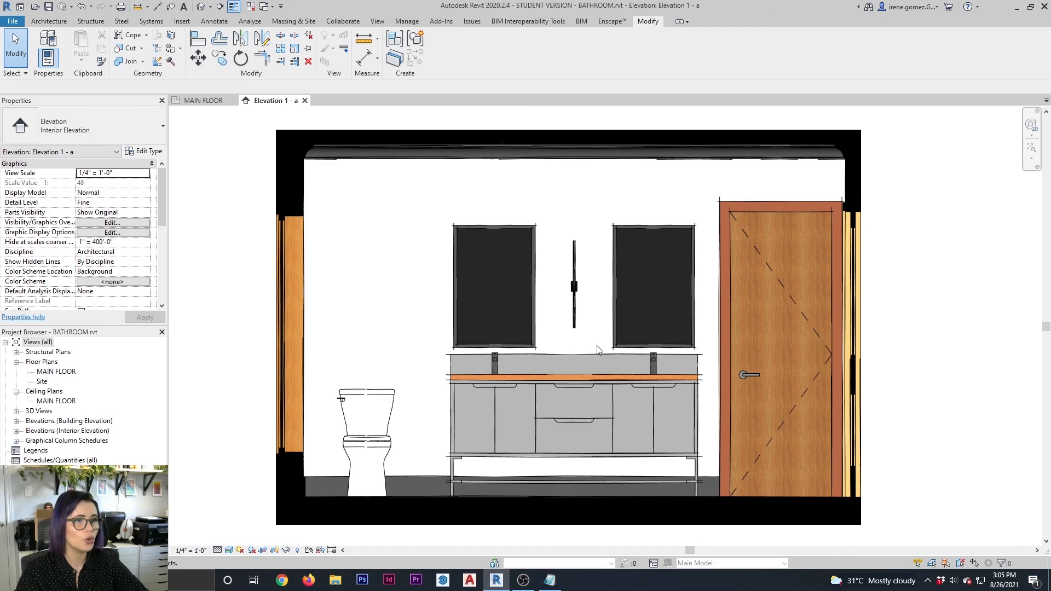